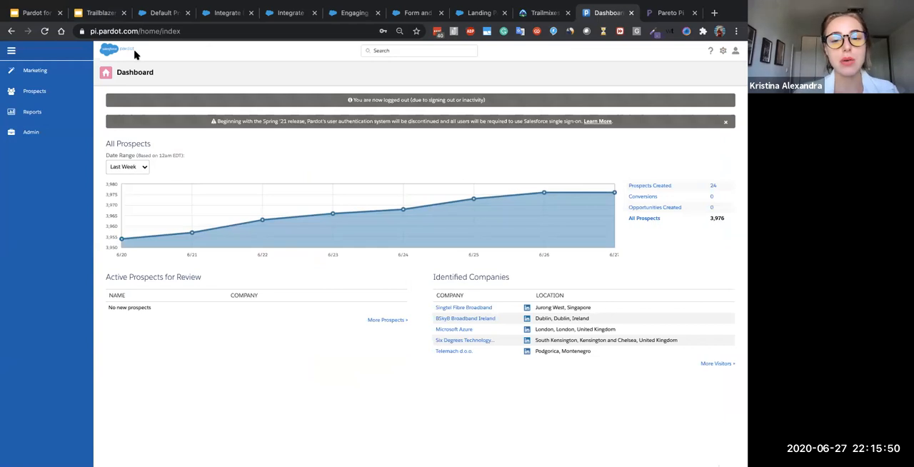
pyautogui.click(13, 52)
pyautogui.click(12, 52)
pyautogui.click(13, 52)
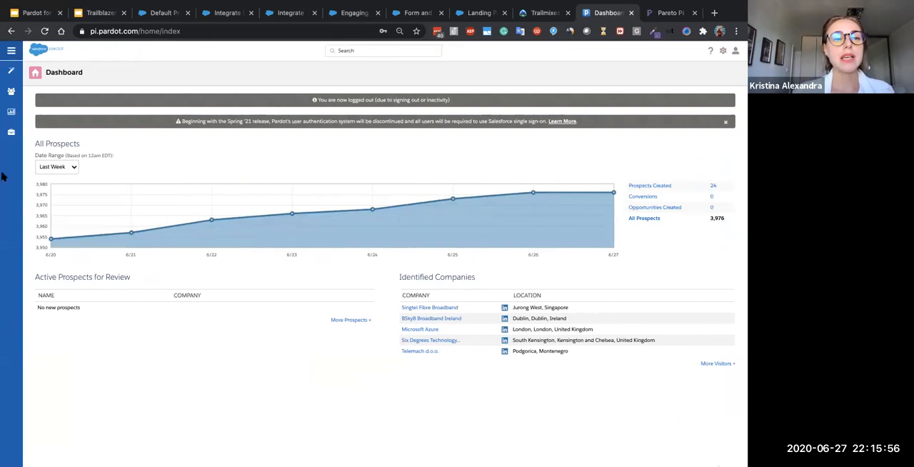
pyautogui.click(11, 52)
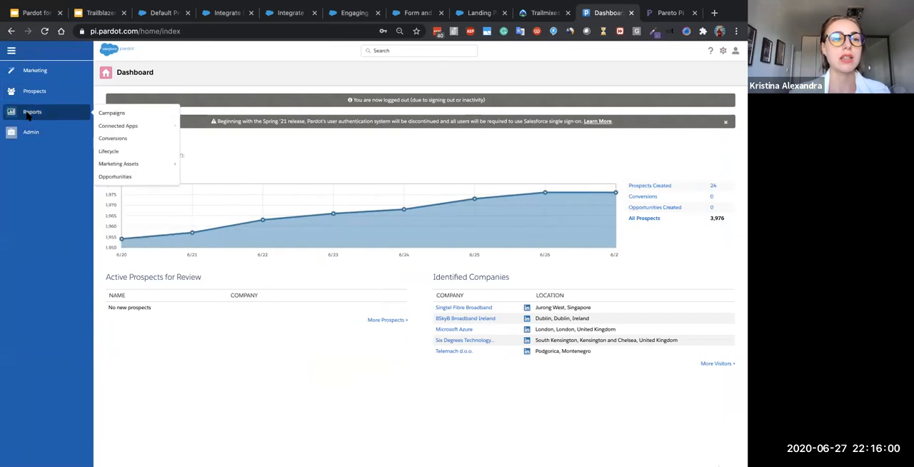
# - Open the list of marketing forms and start creating a new form
pyautogui.moveTo(15, 64)
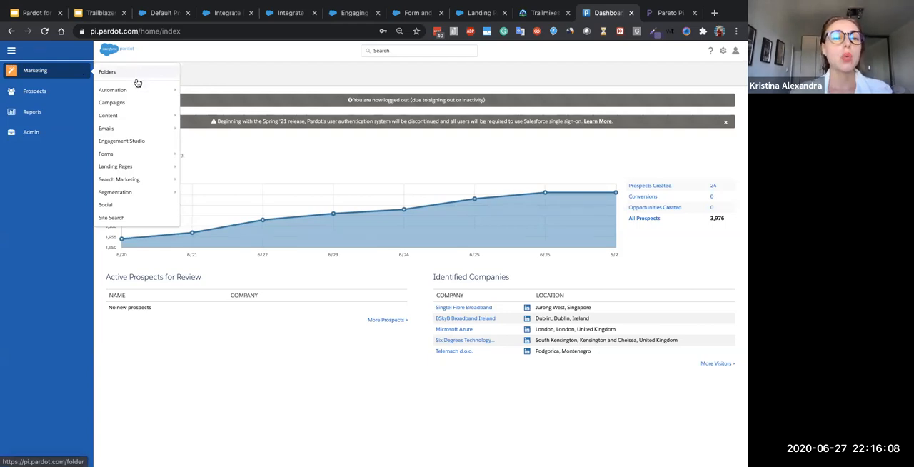
pyautogui.moveTo(131, 155)
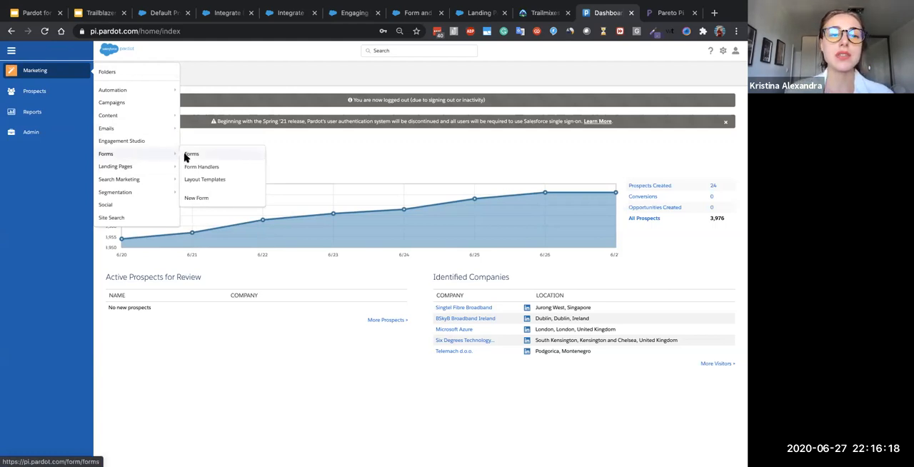
pyautogui.moveTo(57, 71)
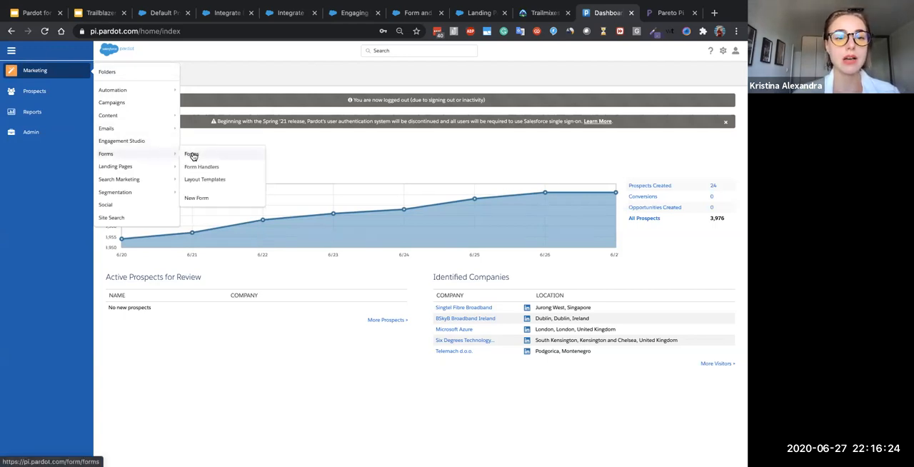
pyautogui.click(191, 156)
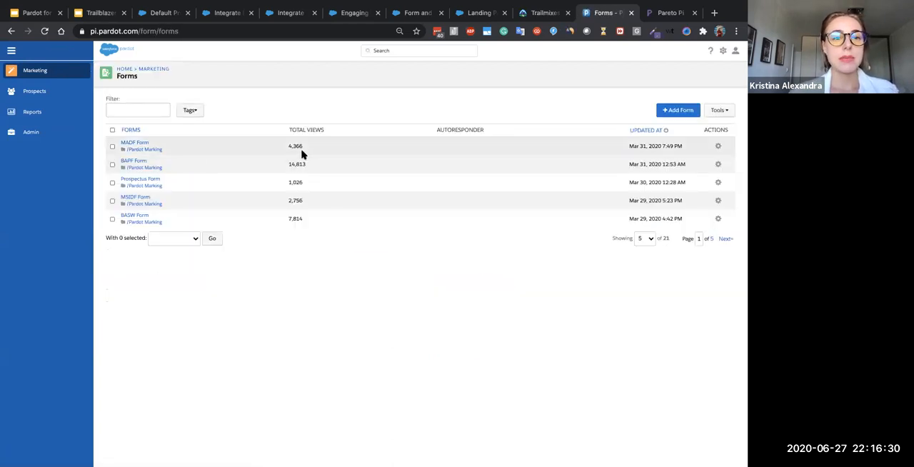
pyautogui.click(676, 111)
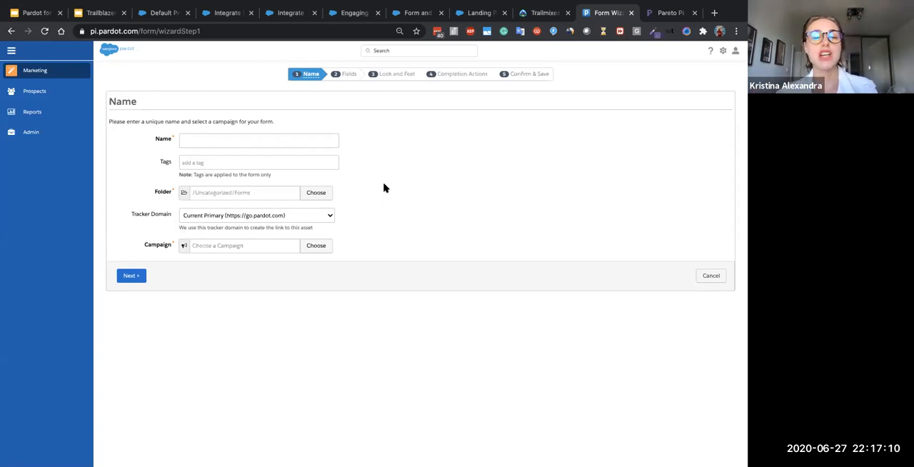
# - Name the new form "EMEA - FR - Contact Us Website Form"
pyautogui.click(326, 139)
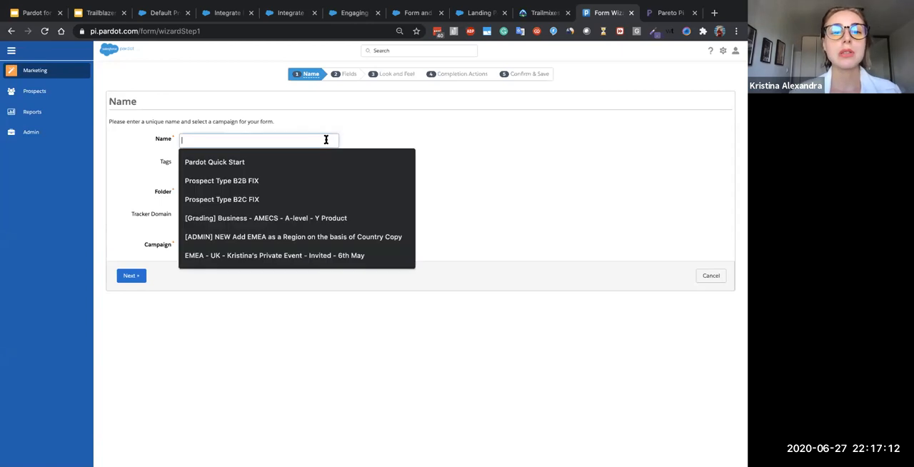
pyautogui.click(402, 121)
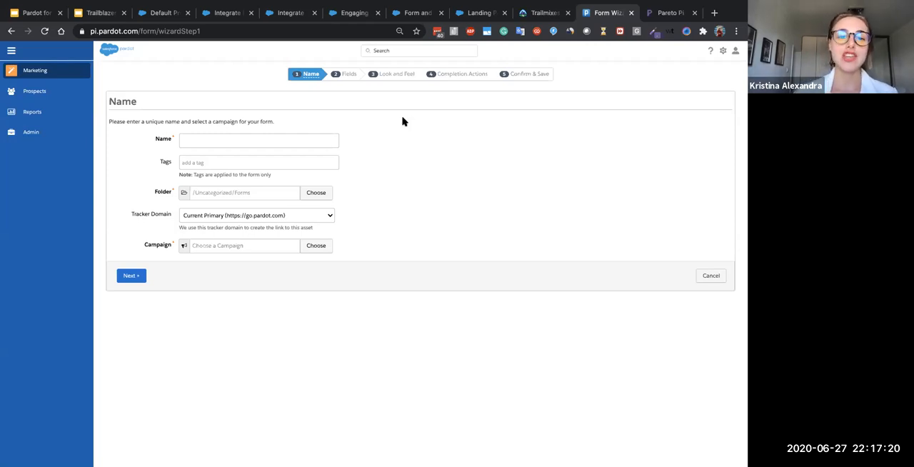
pyautogui.click(278, 142)
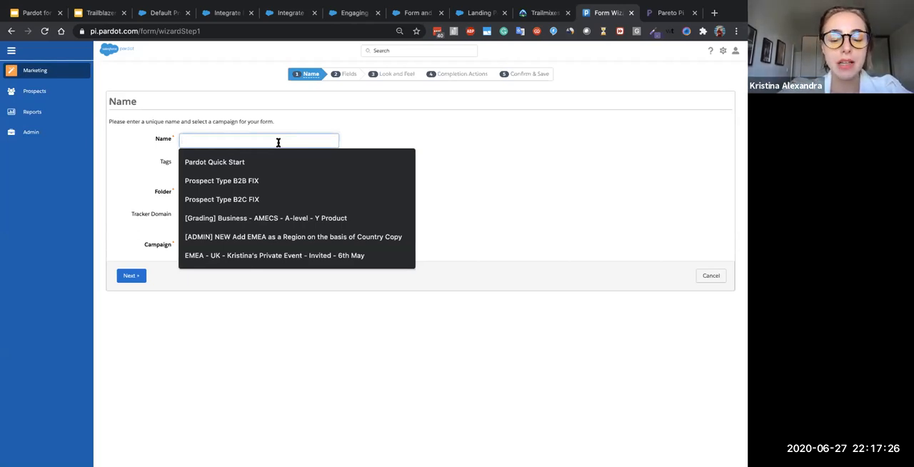
pyautogui.write('EME')
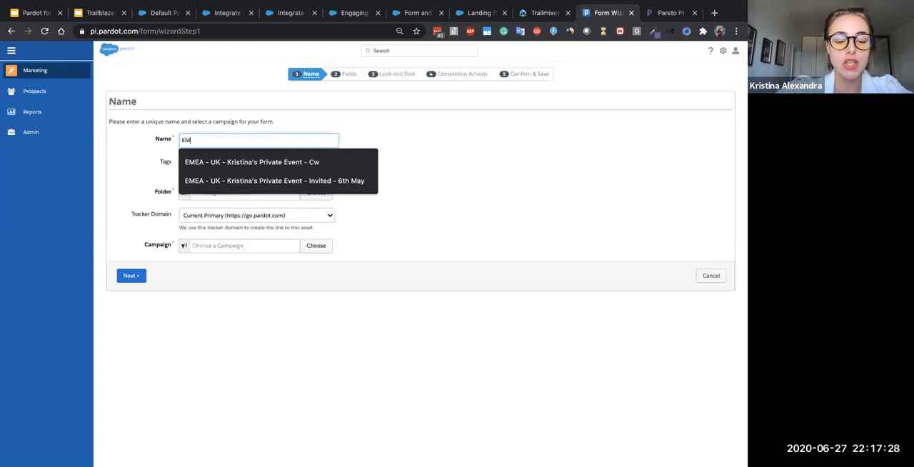
pyautogui.write('A')
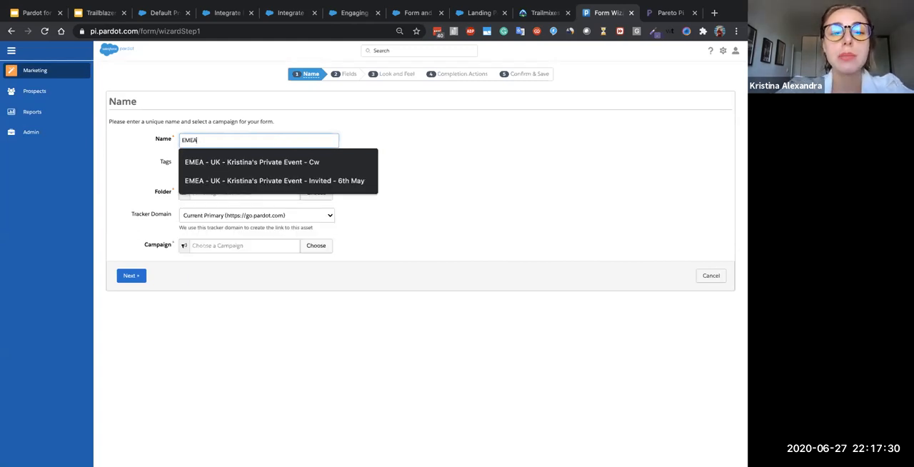
pyautogui.write(' -')
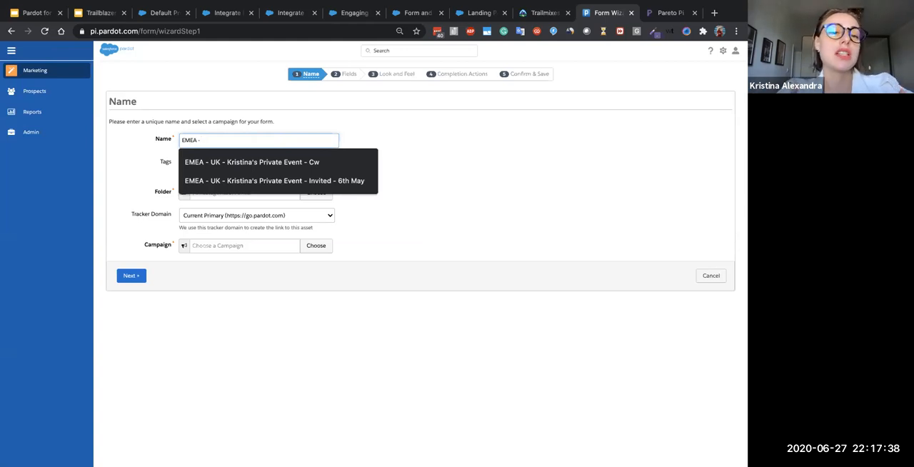
pyautogui.write('FR -')
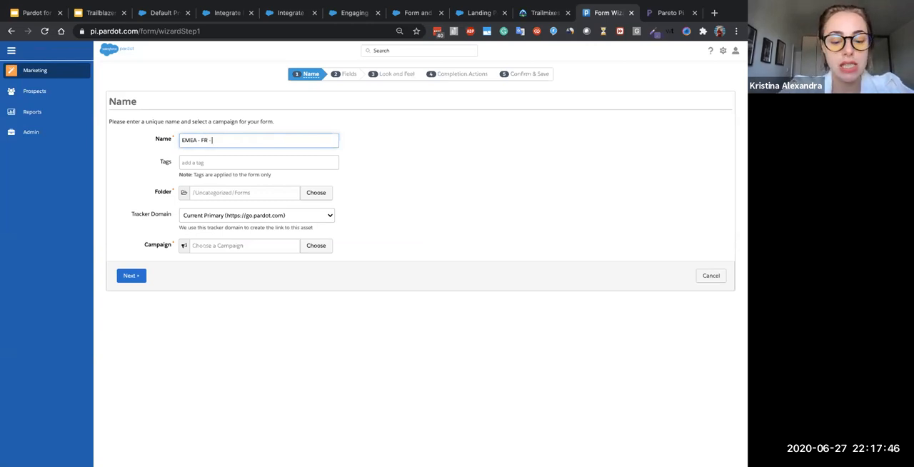
pyautogui.write('Co')
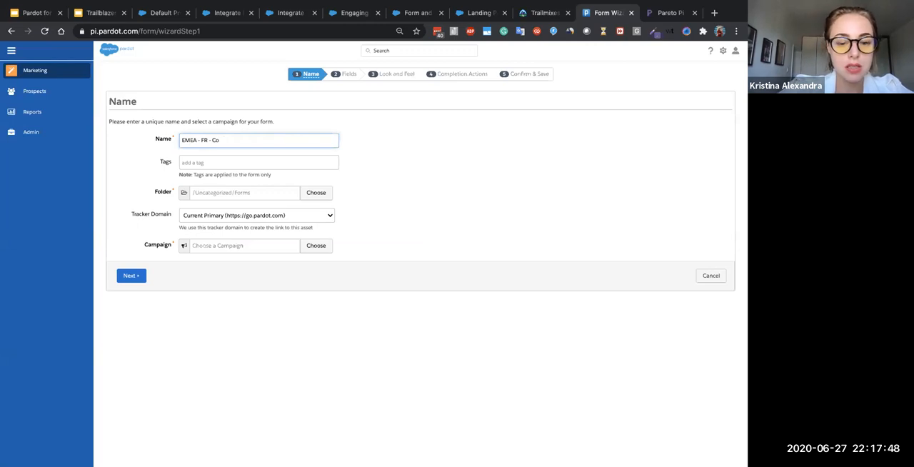
pyautogui.write('nftact U')
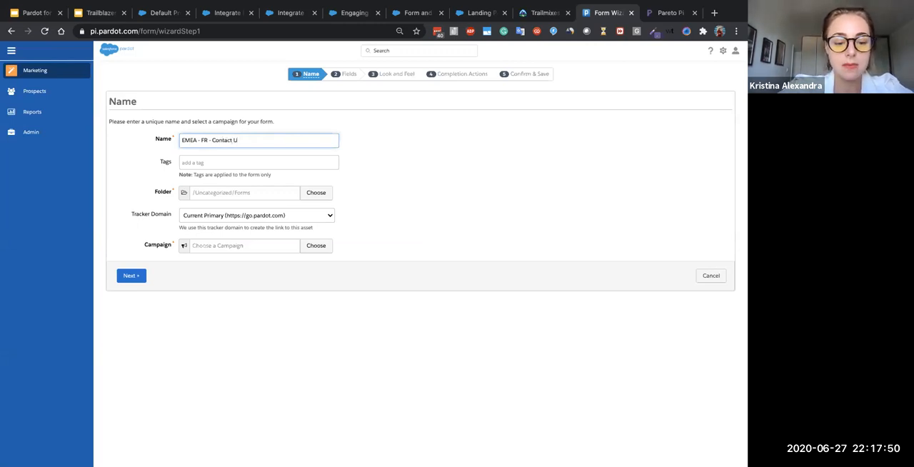
pyautogui.write('s Website Form')
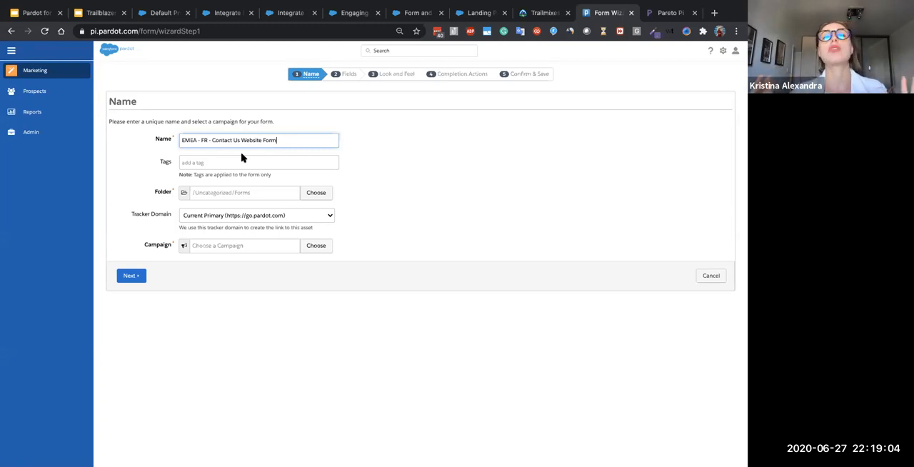
# - Add the tags "emea" and "evergeen" to the form
pyautogui.click(237, 160)
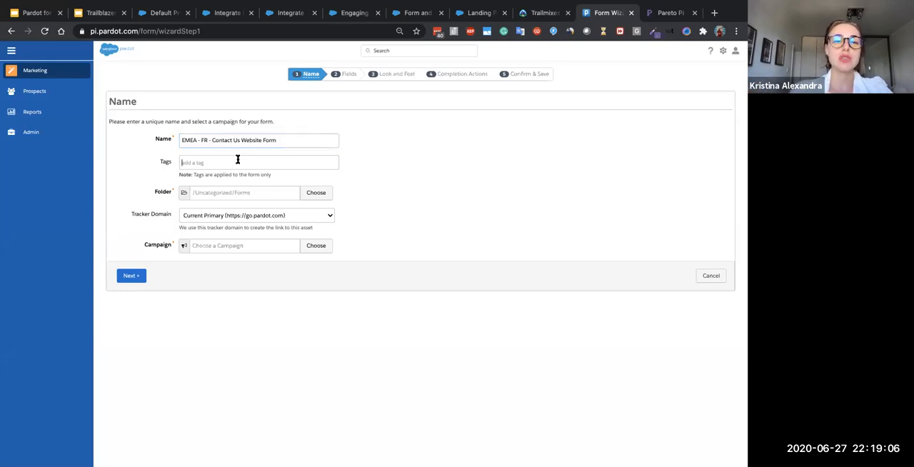
pyautogui.write('emea')
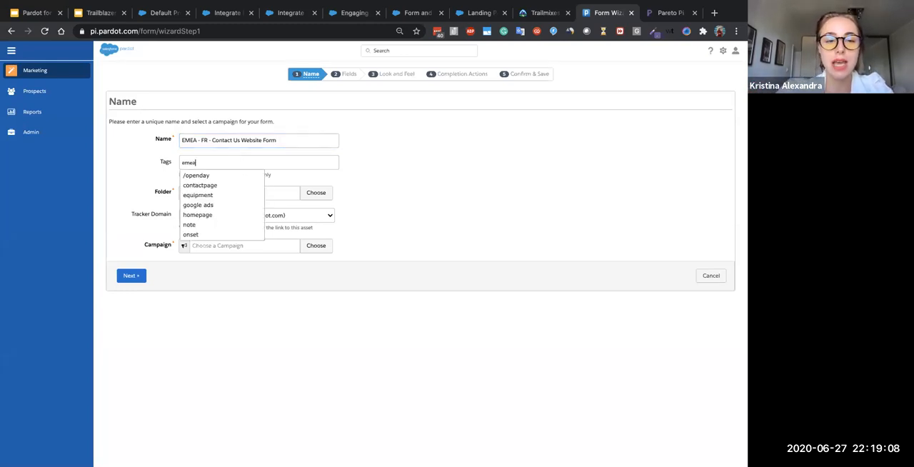
pyautogui.press('Return')
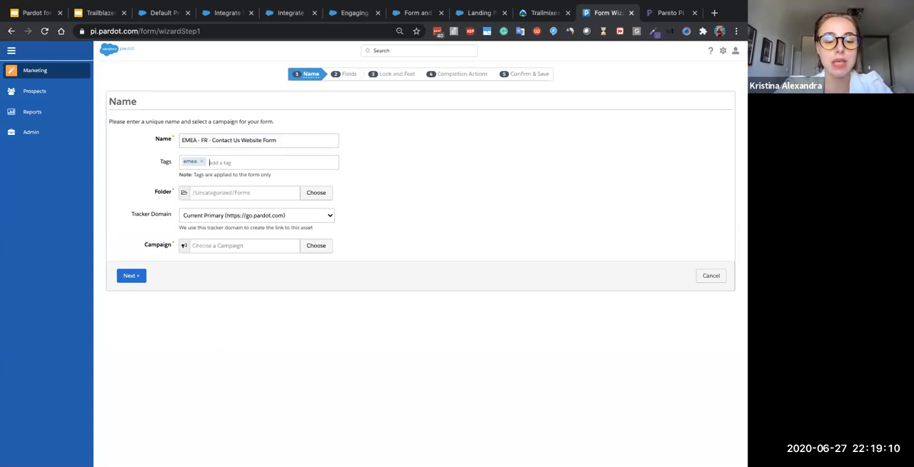
pyautogui.write('ever')
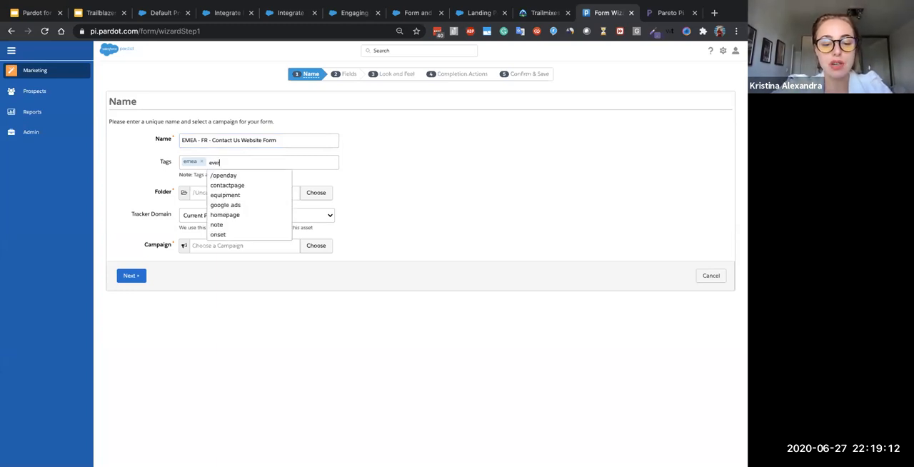
pyautogui.write('geen')
pyautogui.press('Return')
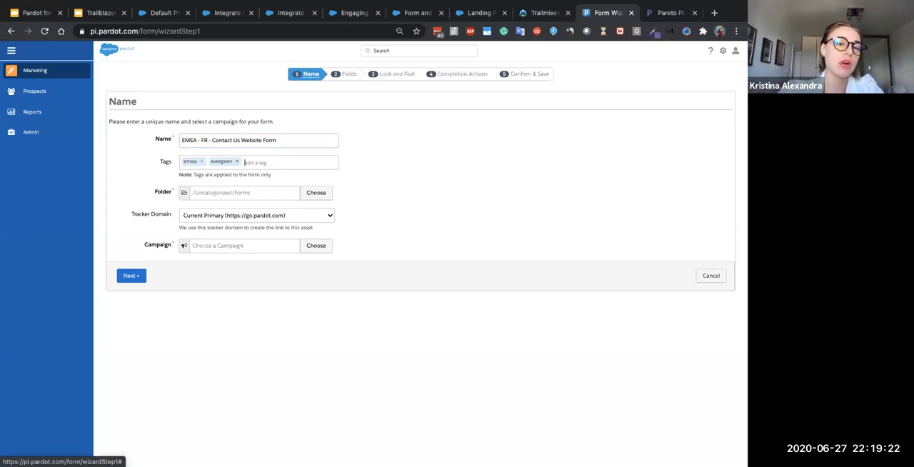
# - Set the form's folder to Pardot Marking
pyautogui.click(220, 194)
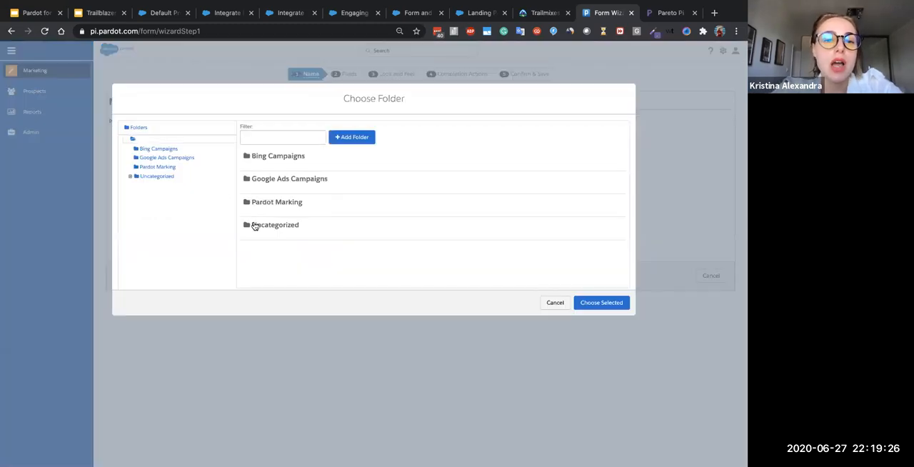
pyautogui.click(278, 213)
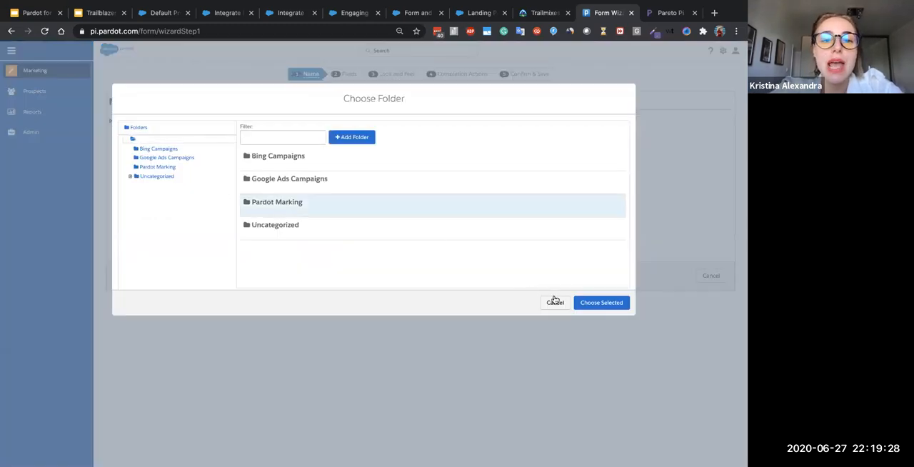
pyautogui.click(597, 307)
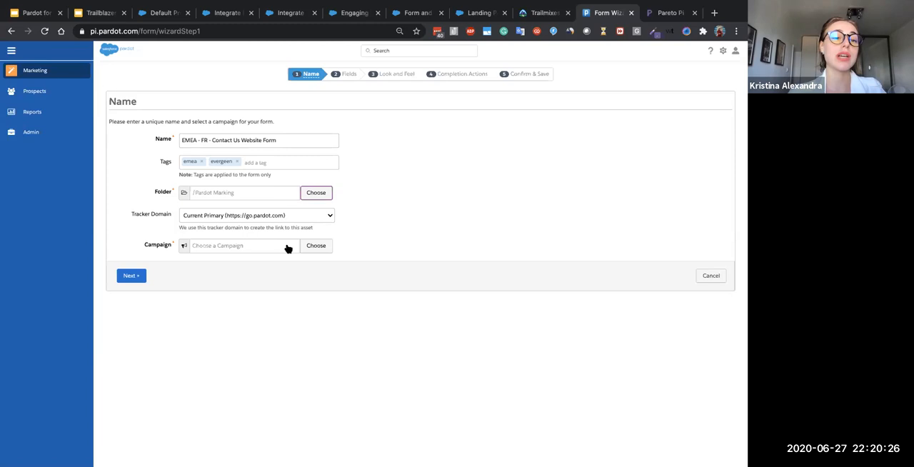
# - Search the campaigns for "test", assign "MailChimp Campaign: INTER - 1k list" to the form, and continue to the form fields
pyautogui.click(286, 246)
pyautogui.scroll(-10, 319, 212)
pyautogui.click(291, 138)
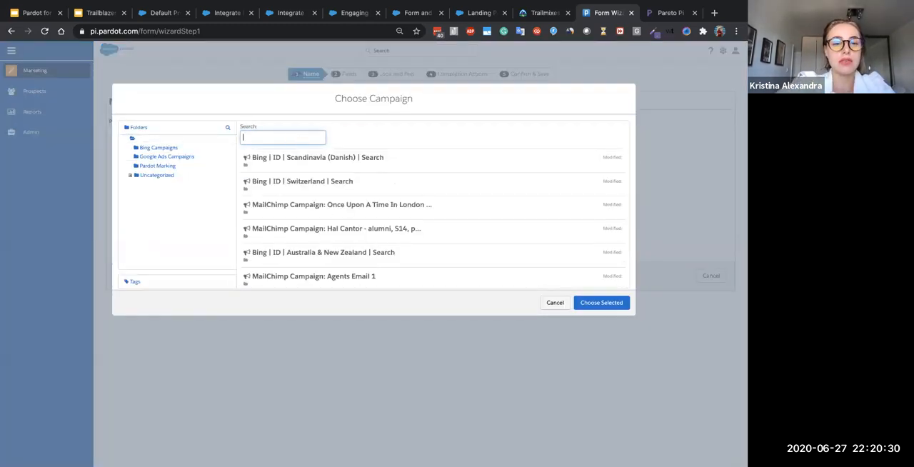
pyautogui.write('test')
pyautogui.scroll(1, 307, 212)
pyautogui.click(307, 183)
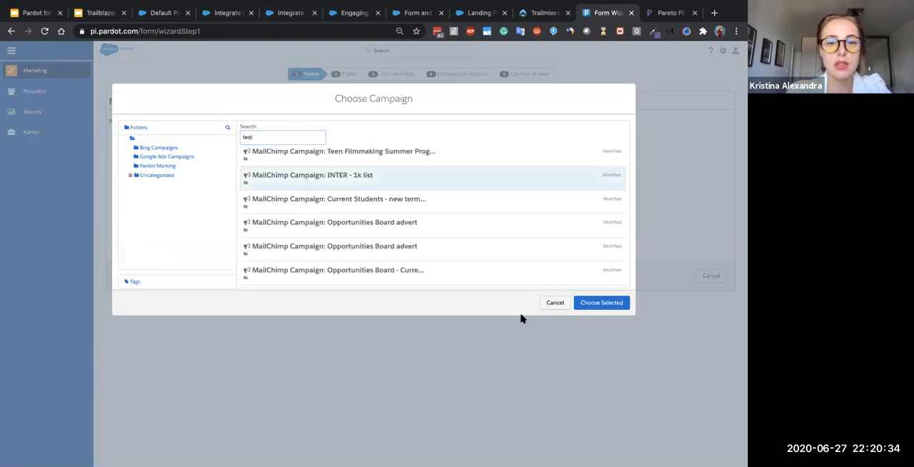
pyautogui.click(595, 302)
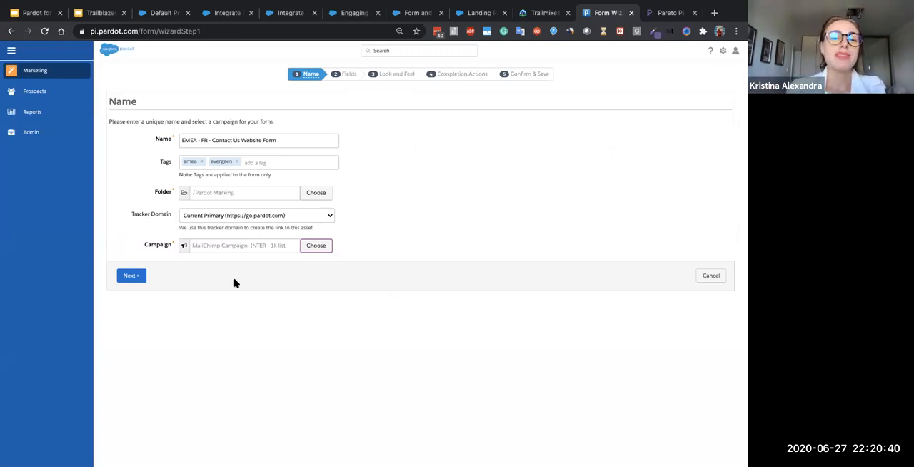
pyautogui.click(131, 275)
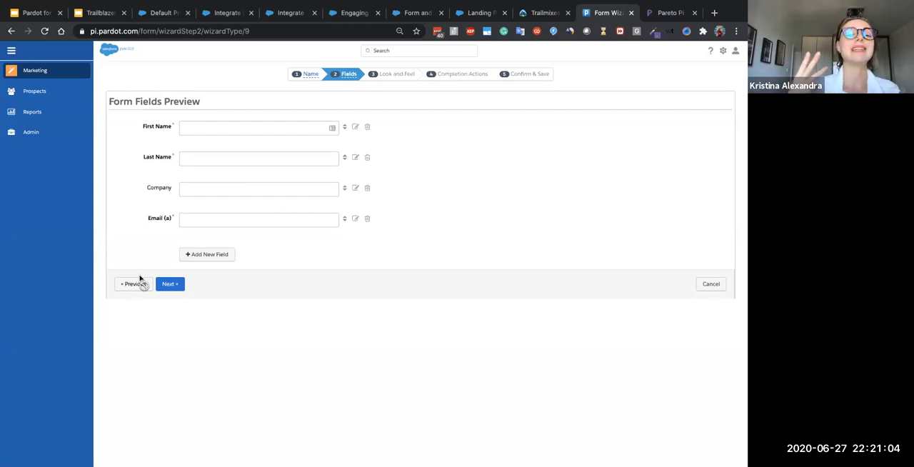
# - Add a new form field mapped to the Comments prospect field
pyautogui.click(221, 255)
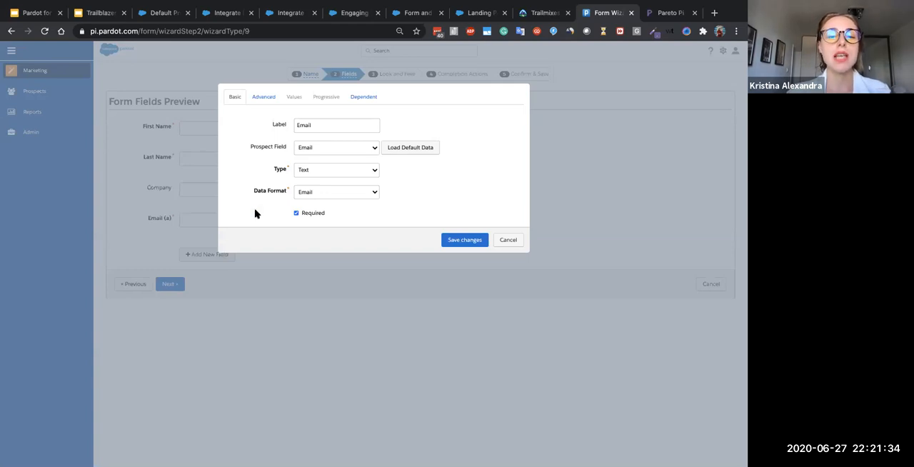
pyautogui.click(330, 153)
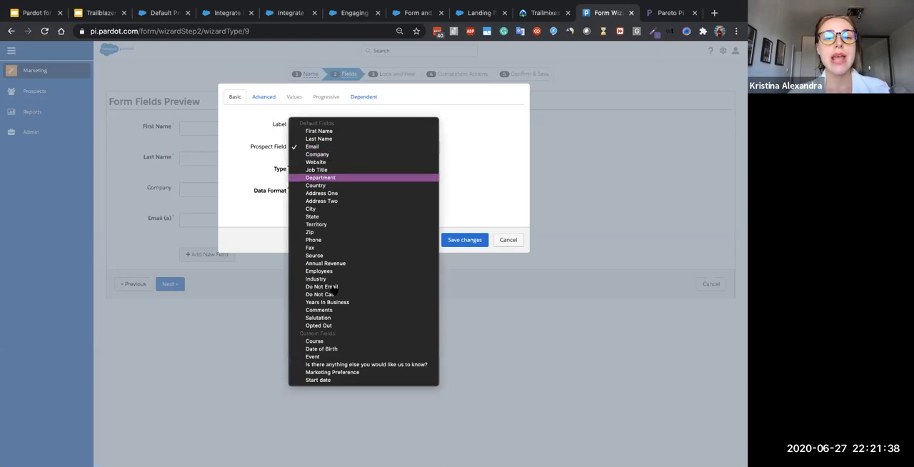
pyautogui.click(319, 310)
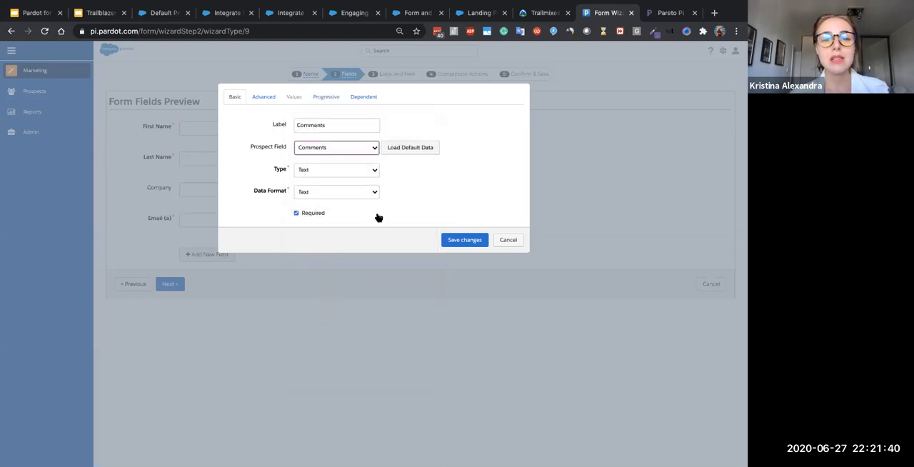
# - Change the new comments field's label to "Please share your query:"
pyautogui.doubleClick(343, 125)
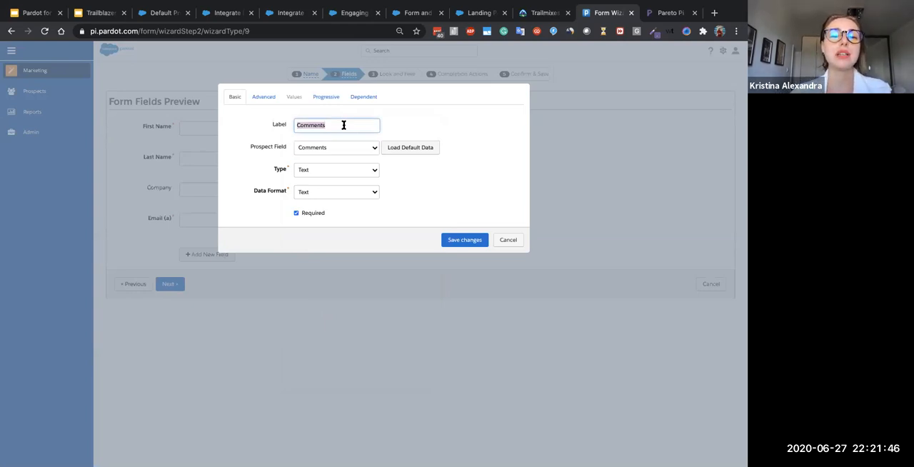
pyautogui.write('Please sha')
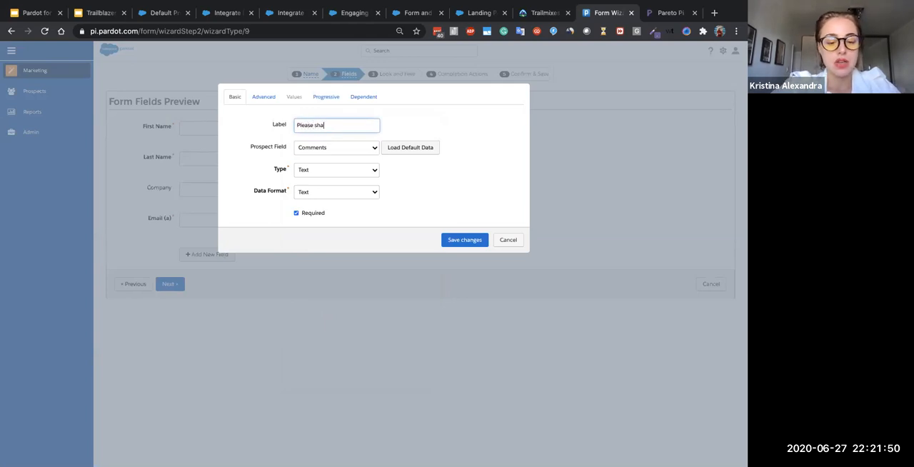
pyautogui.write('re your')
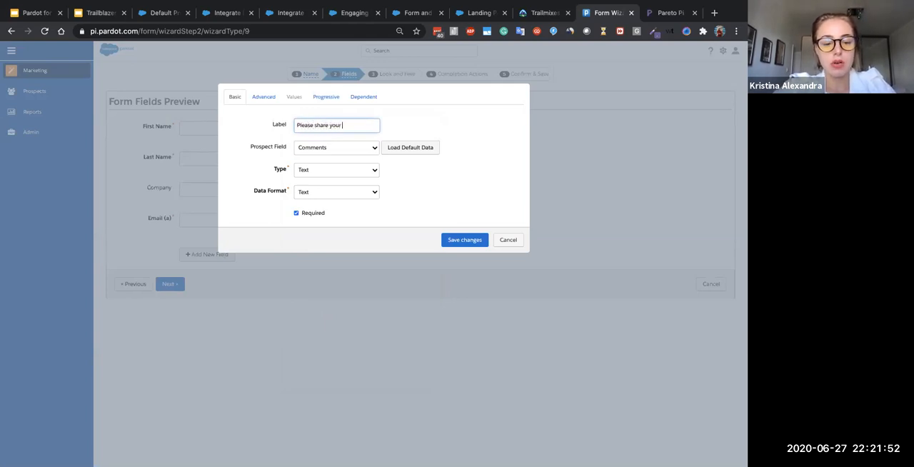
pyautogui.write(' query')
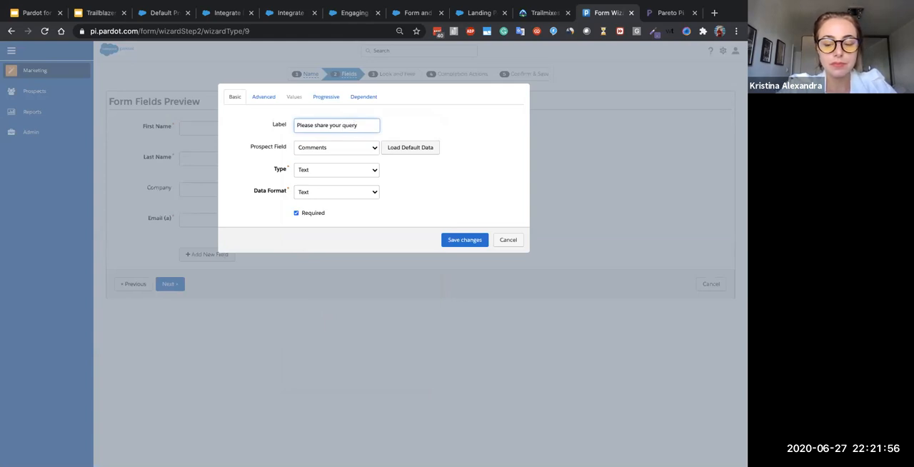
# - Examine the input type and data format options available for the comments field
pyautogui.click(351, 169)
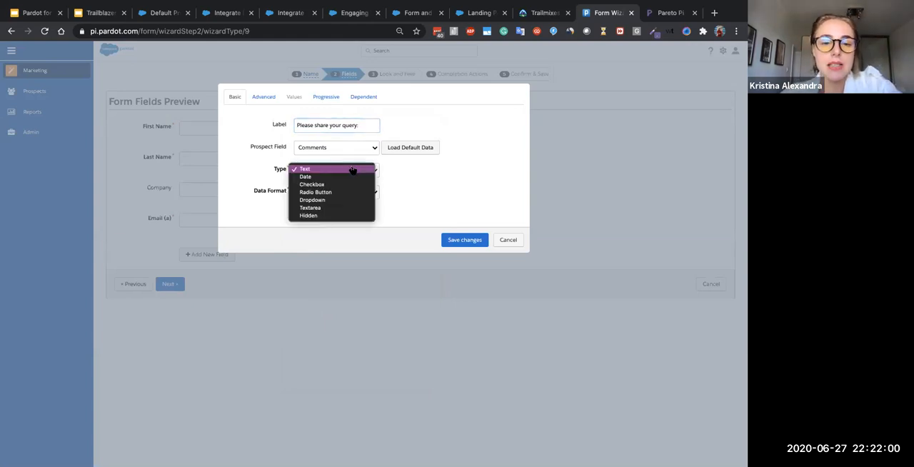
pyautogui.click(352, 169)
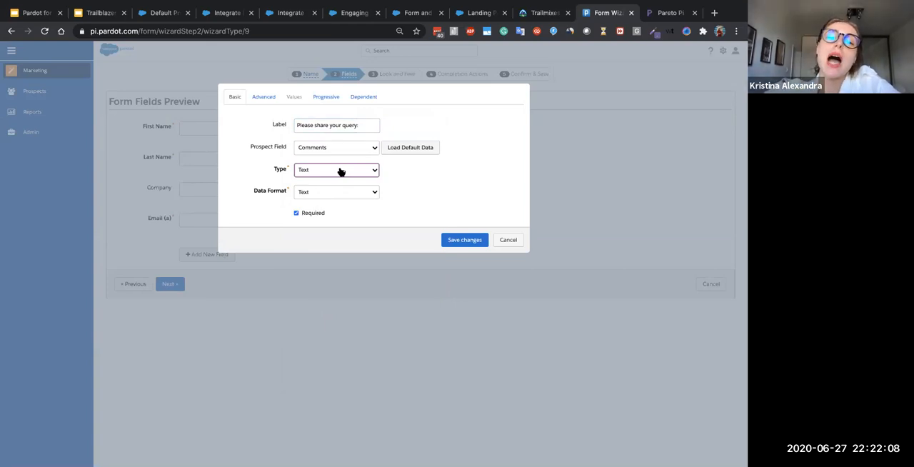
pyautogui.click(341, 172)
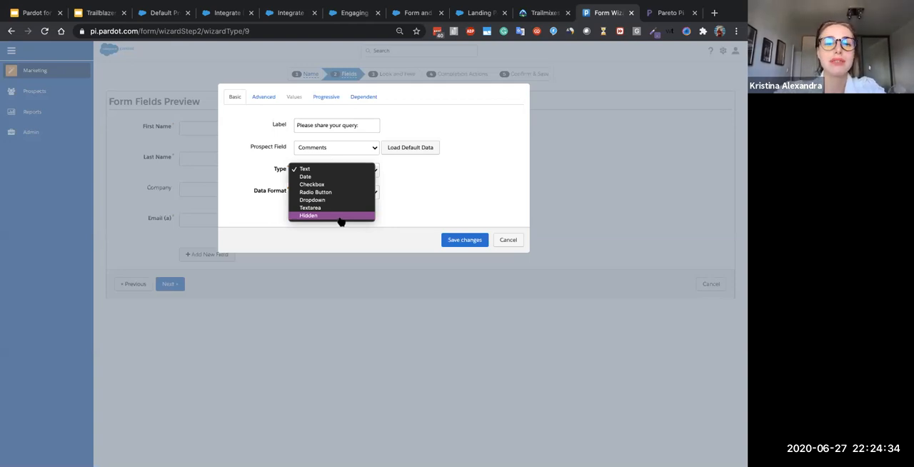
pyautogui.click(398, 201)
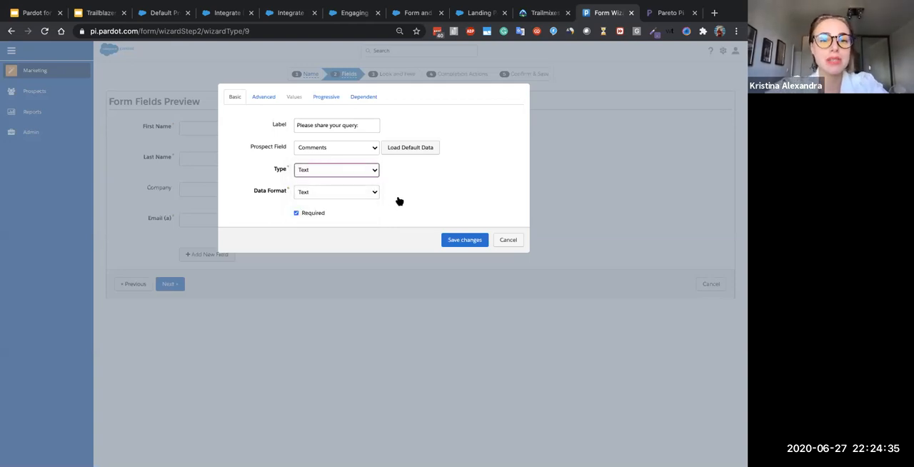
pyautogui.click(311, 194)
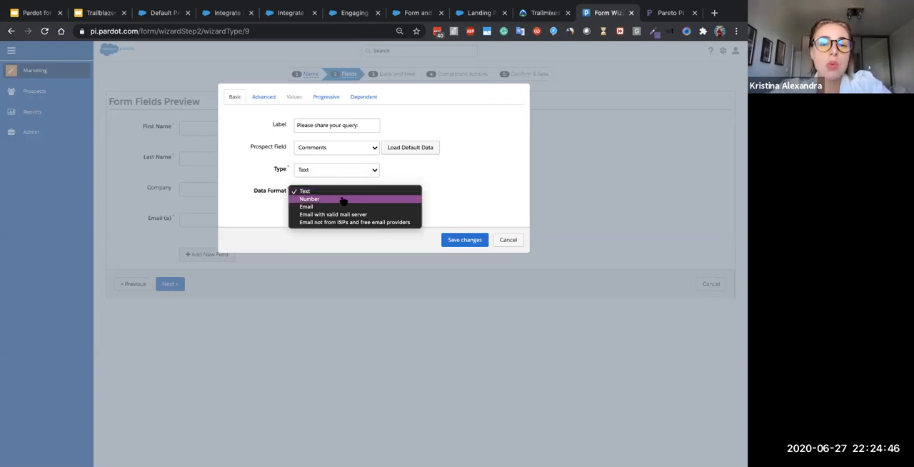
pyautogui.click(349, 175)
pyautogui.click(351, 175)
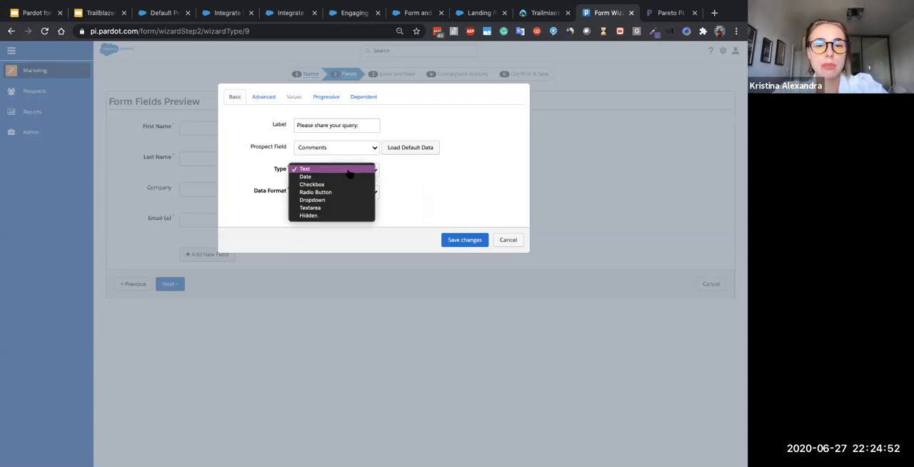
pyautogui.click(350, 172)
# - Check the data format choices once more and save the comments field to the form
pyautogui.click(342, 194)
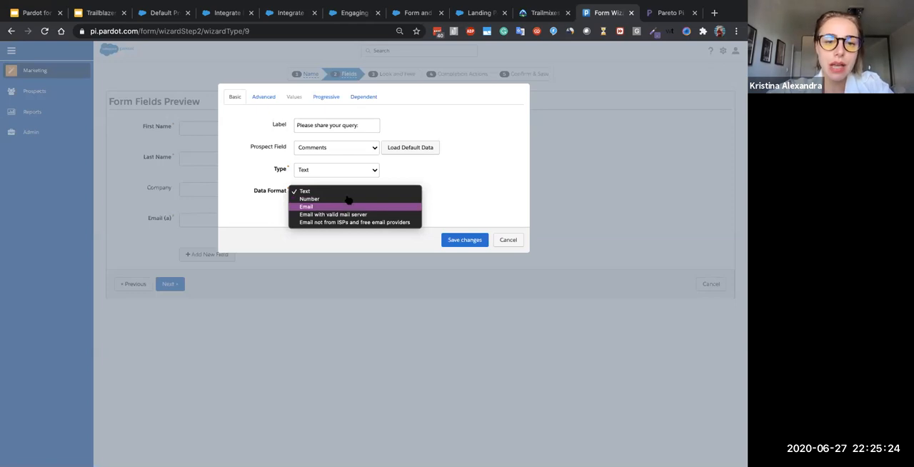
pyautogui.click(377, 191)
pyautogui.click(450, 240)
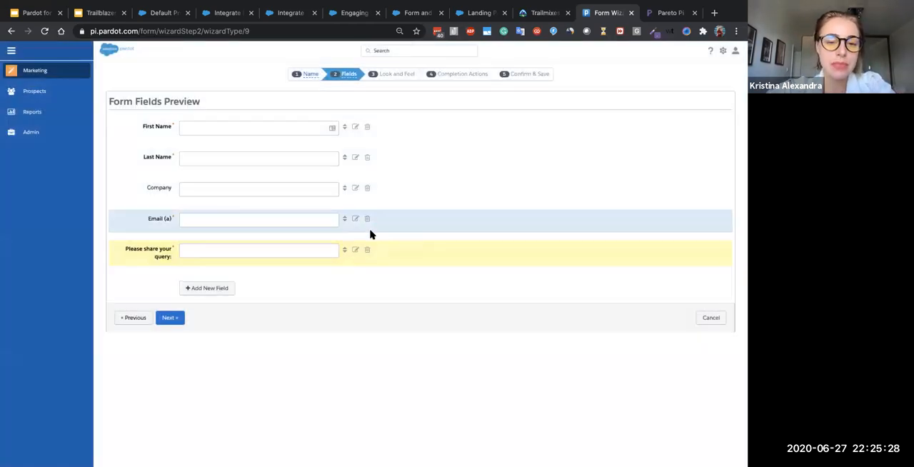
# - Edit the form's Email field and set its data format to "Email with valid mail server"
pyautogui.click(355, 217)
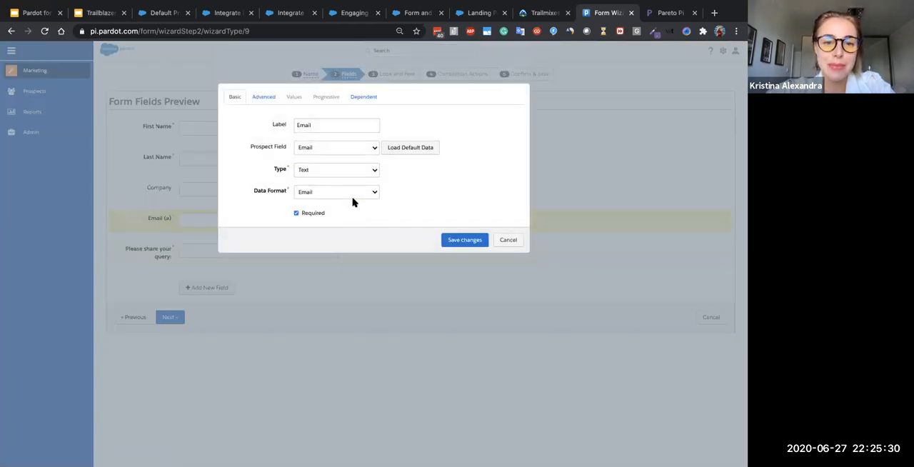
pyautogui.click(349, 191)
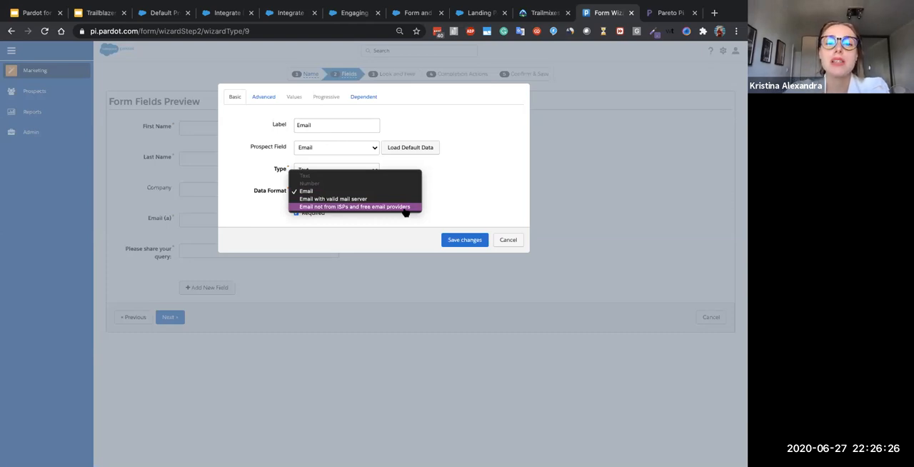
pyautogui.press('Escape')
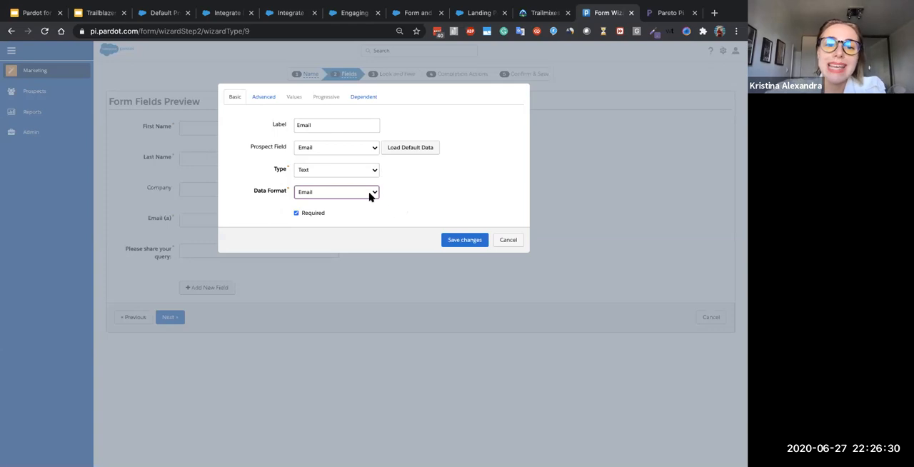
pyautogui.click(369, 194)
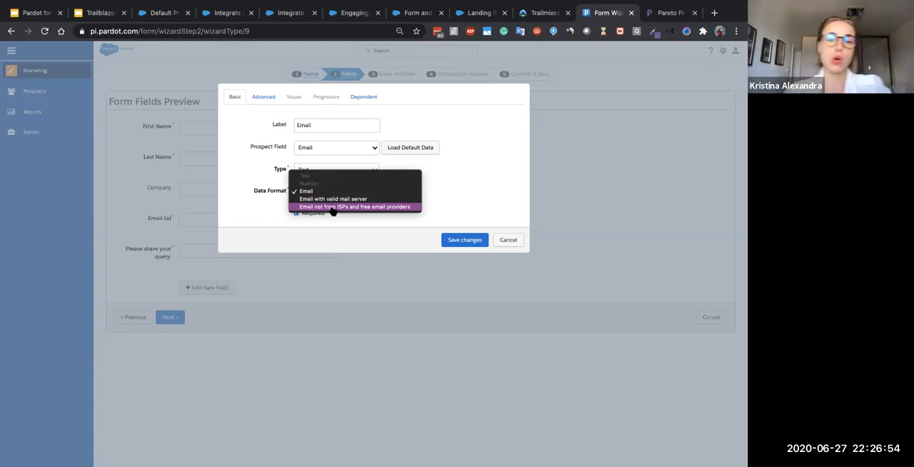
pyautogui.click(251, 204)
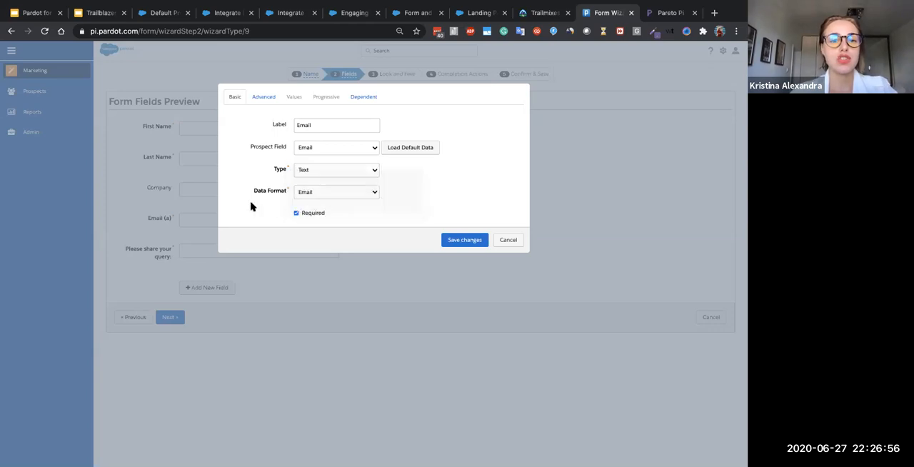
pyautogui.click(307, 196)
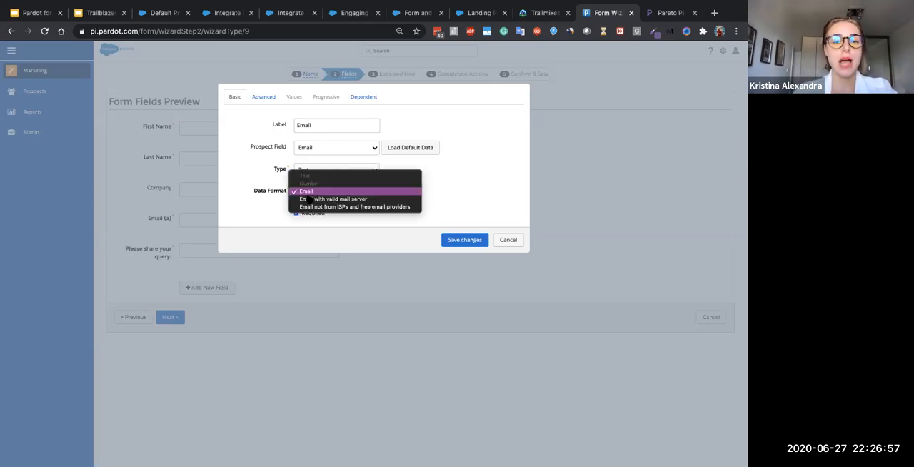
pyautogui.click(386, 203)
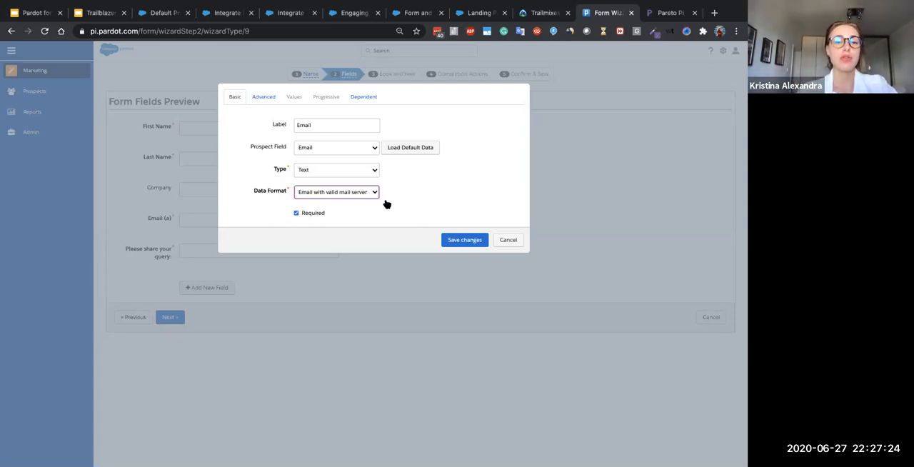
# - Clear the Email field's Required option and turn it back on
pyautogui.click(348, 221)
pyautogui.moveTo(327, 216); pyautogui.dragTo(291, 219)
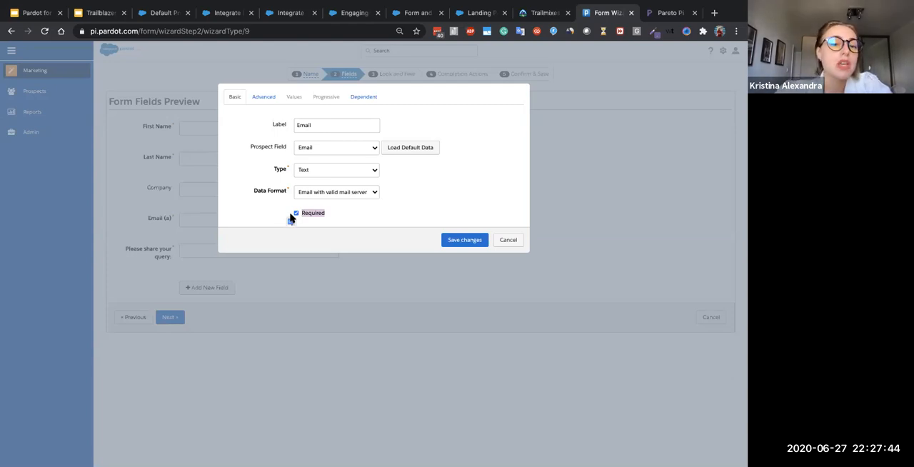
pyautogui.click(340, 217)
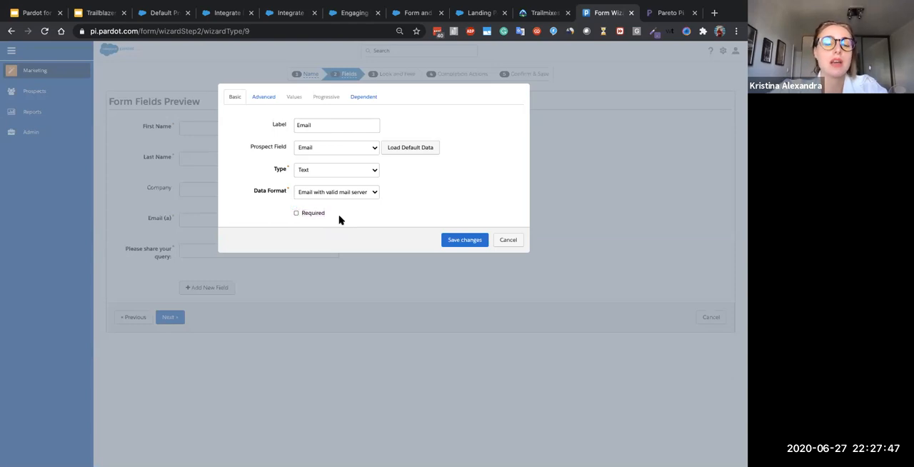
pyautogui.click(296, 213)
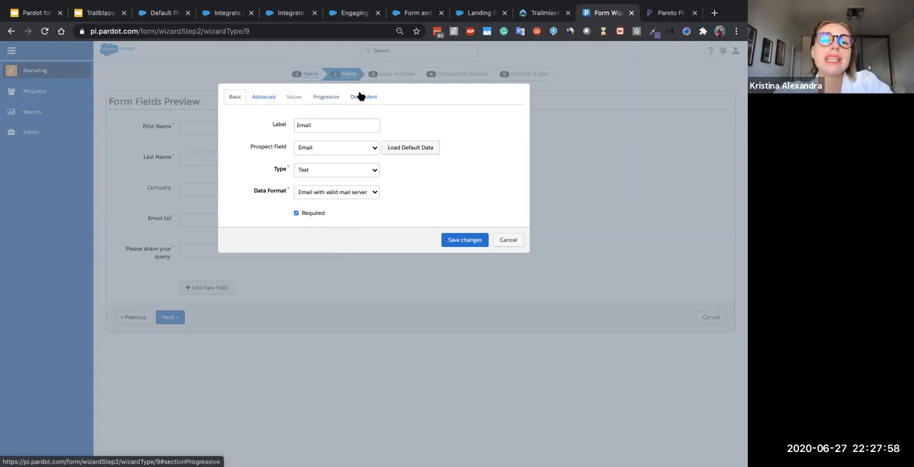
pyautogui.click(263, 99)
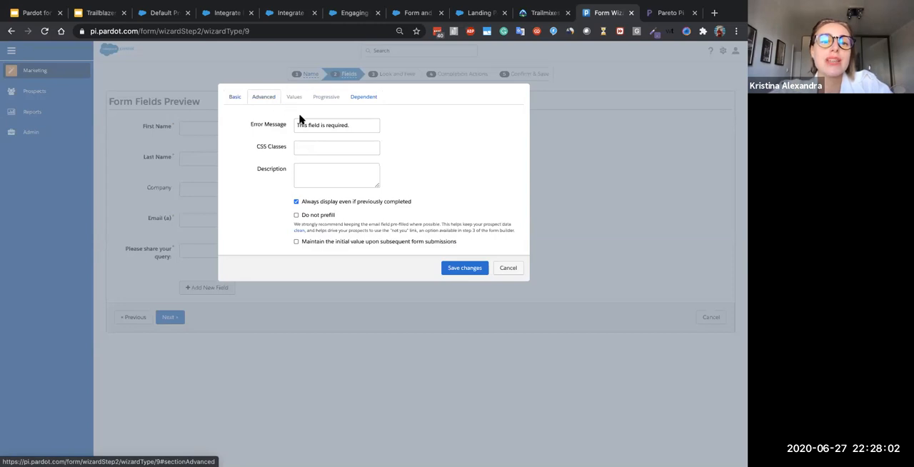
pyautogui.click(231, 99)
pyautogui.click(298, 123)
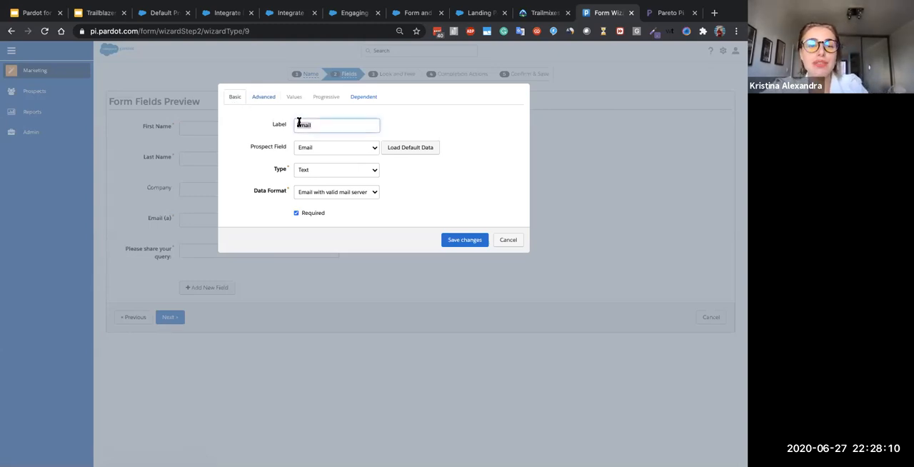
pyautogui.doubleClick(283, 124)
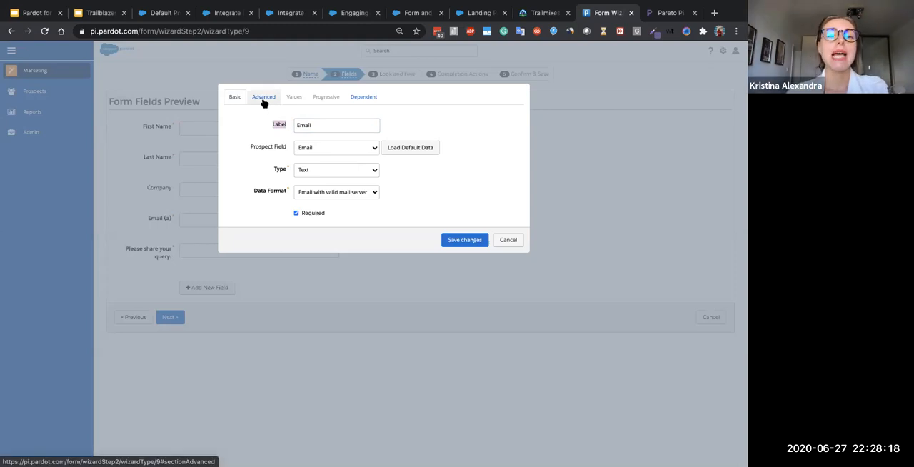
# - Change the Email field's error message to "Email field is required."
pyautogui.click(263, 100)
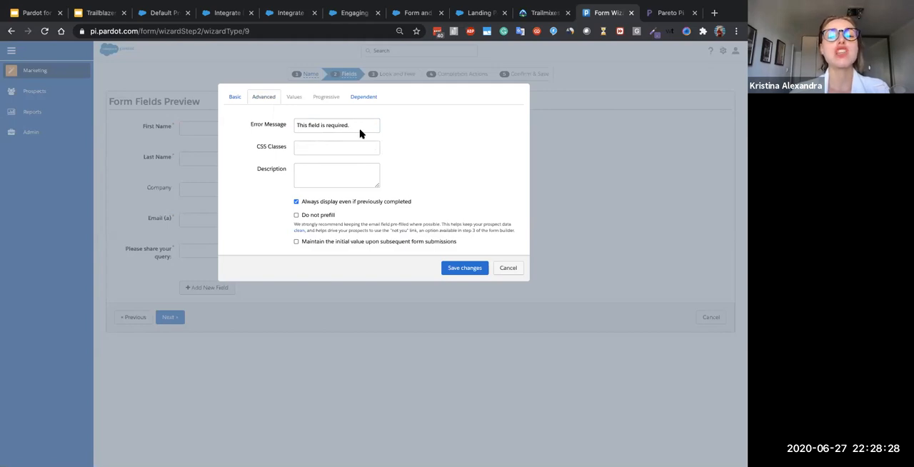
pyautogui.moveTo(361, 128); pyautogui.dragTo(289, 126)
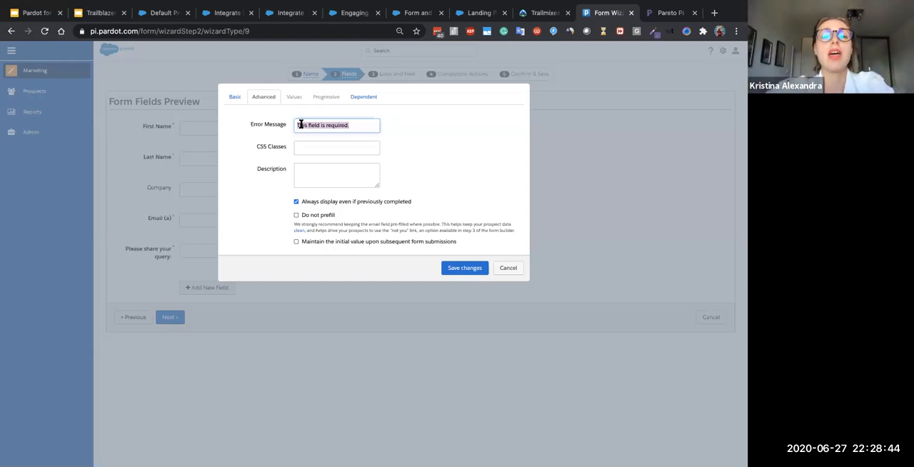
pyautogui.click(301, 125)
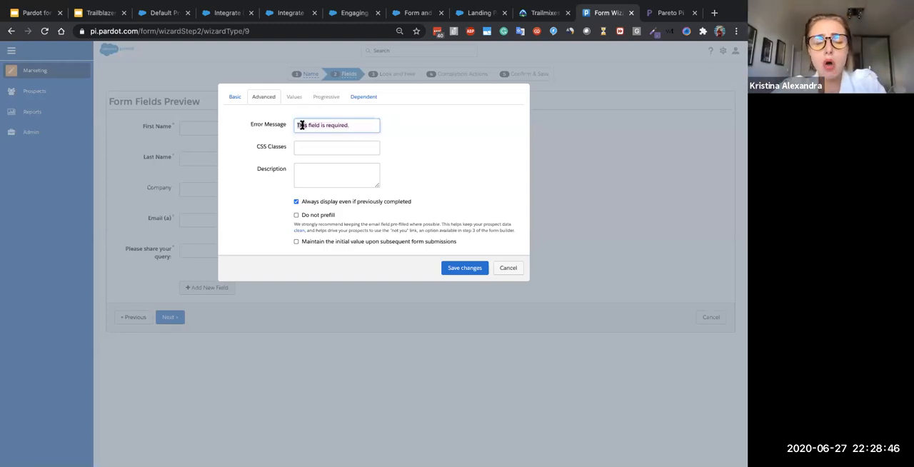
pyautogui.write('Email')
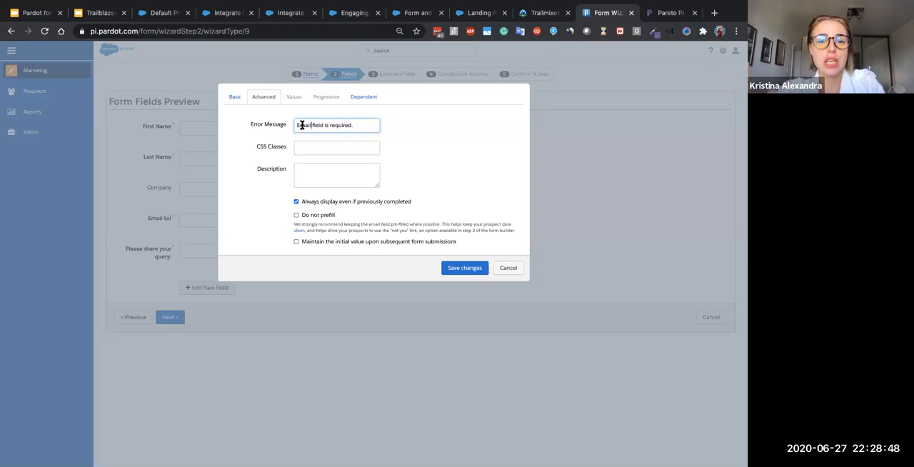
# - Enable always displaying the Email field even if previously completed, not prefilling it, and maintaining its initial value upon subsequent form submissions
pyautogui.click(359, 145)
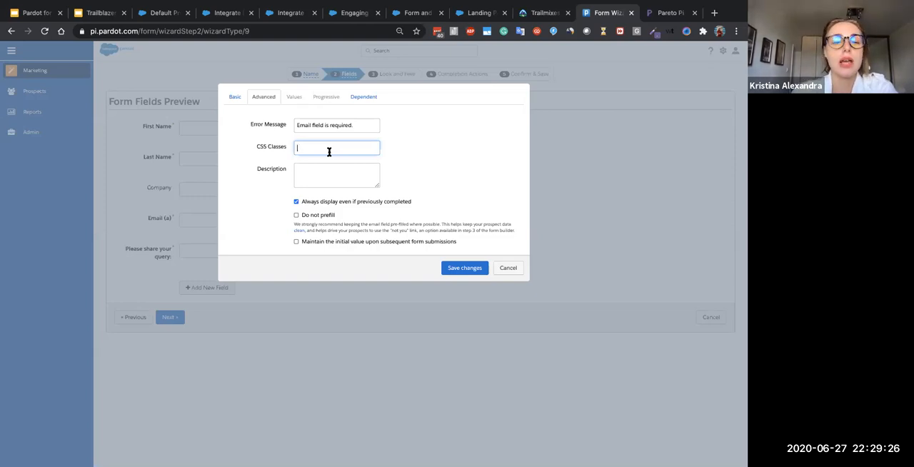
pyautogui.moveTo(378, 185)
pyautogui.mouseDown()
pyautogui.moveTo(411, 189)
pyautogui.moveTo(377, 188)
pyautogui.mouseUp()
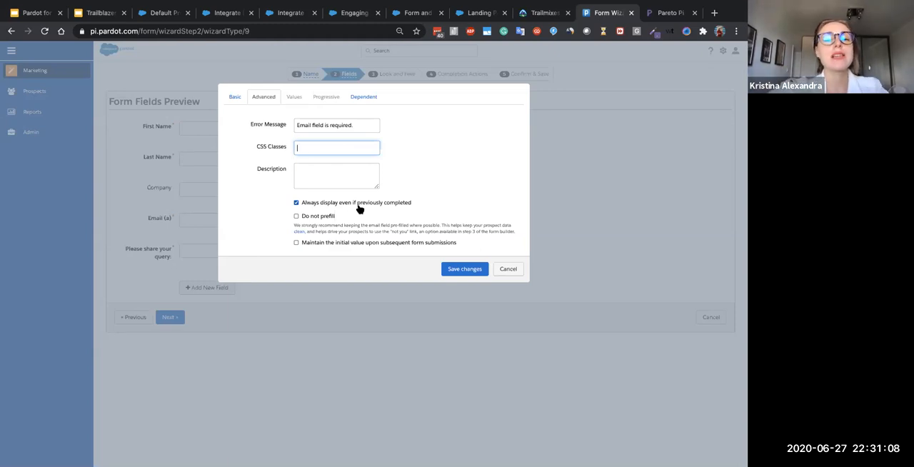
pyautogui.click(356, 204)
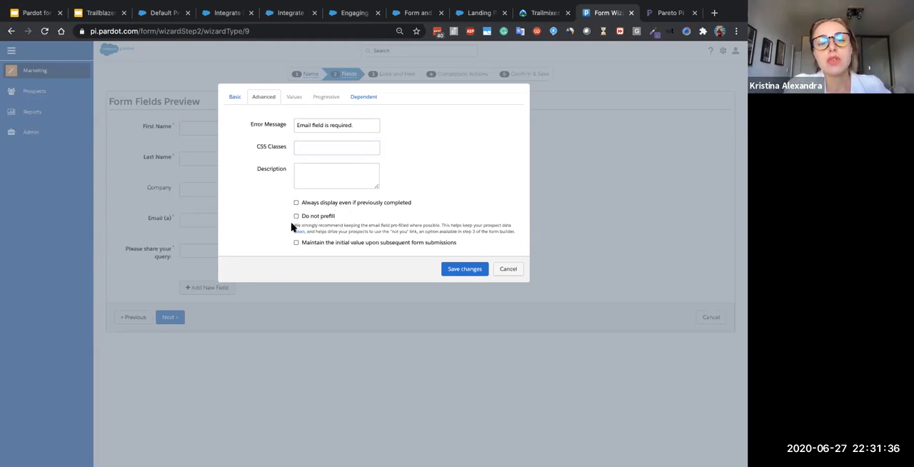
pyautogui.moveTo(292, 226); pyautogui.dragTo(520, 234)
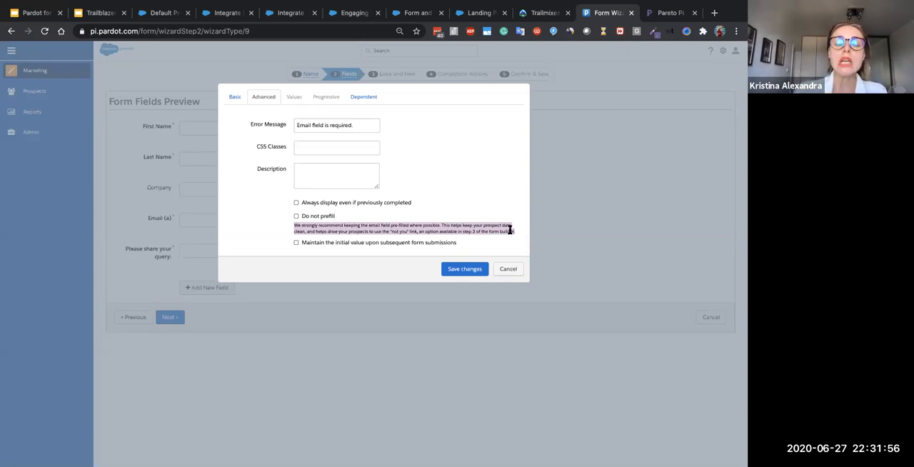
pyautogui.click(503, 220)
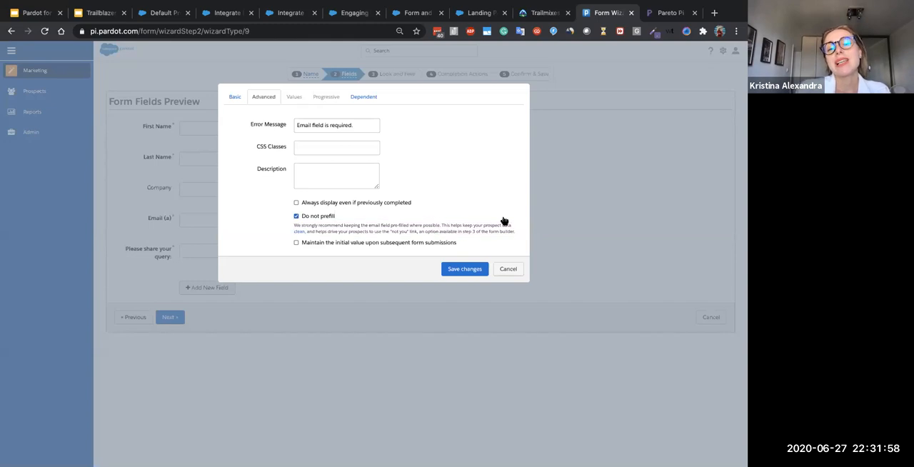
pyautogui.click(408, 203)
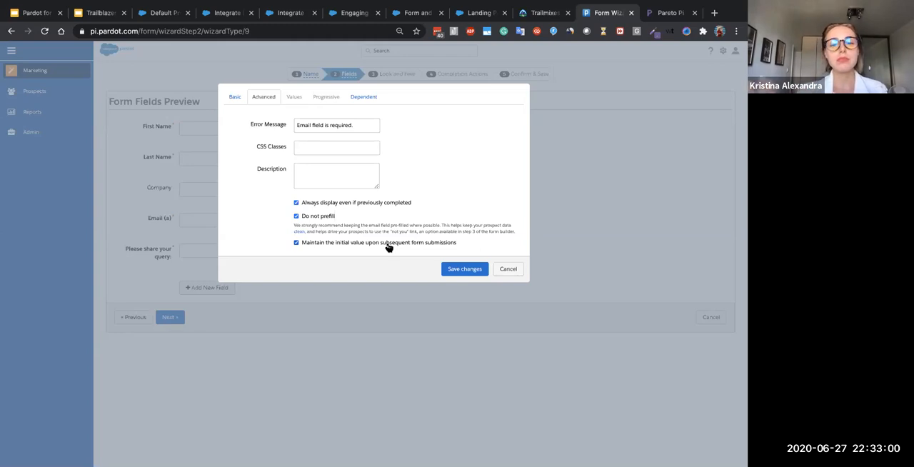
# - Turn off maintaining the initial value and the Do not prefill option for the Email field, and save the field's changes
pyautogui.click(297, 243)
pyautogui.click(296, 216)
pyautogui.click(293, 97)
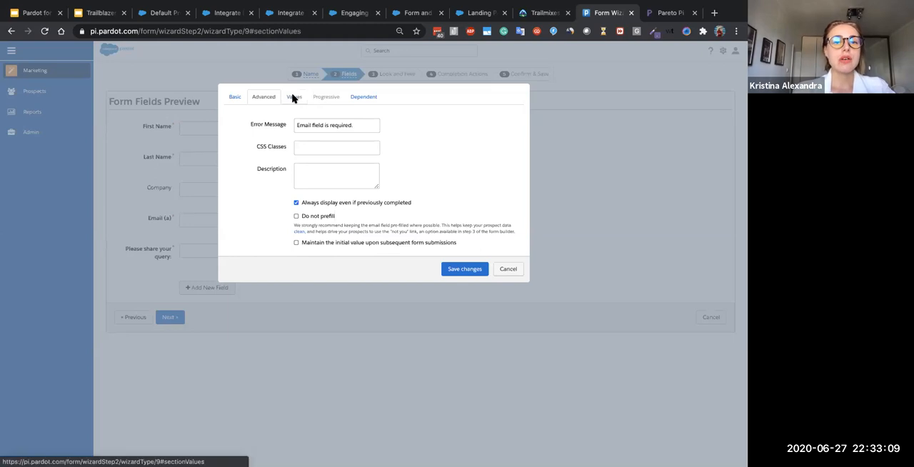
pyautogui.click(235, 97)
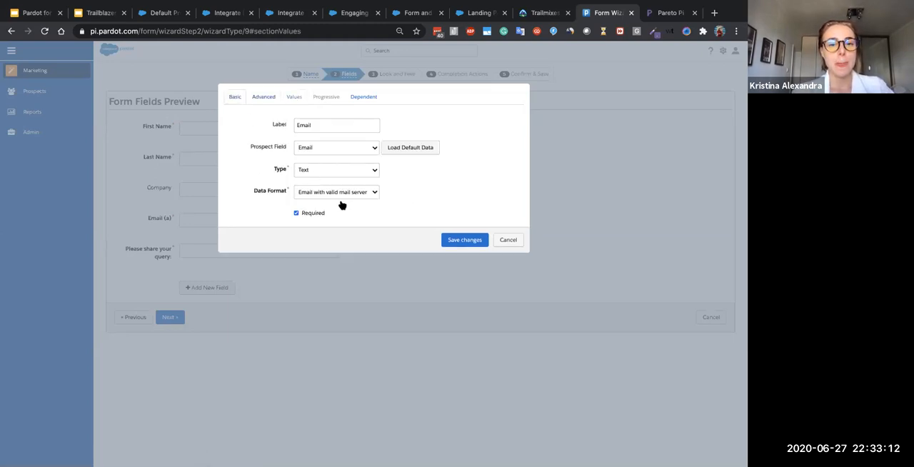
pyautogui.click(465, 245)
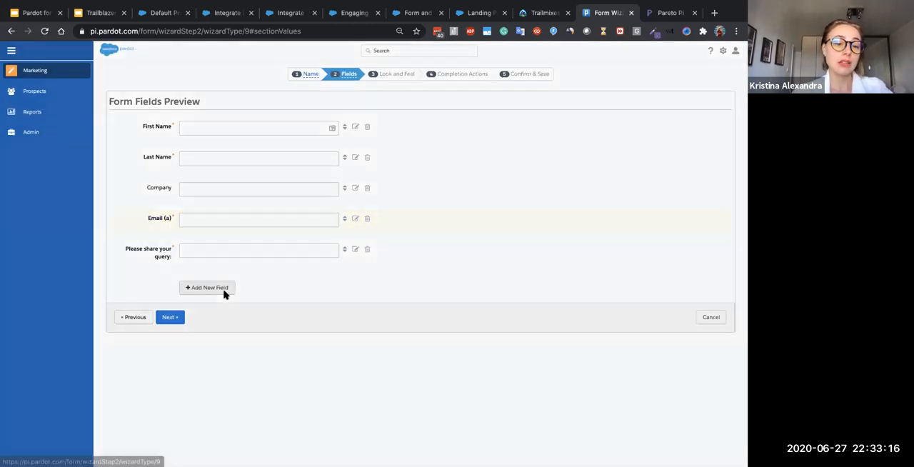
# - Add a new form field mapped to the Country prospect field
pyautogui.click(223, 289)
pyautogui.click(330, 150)
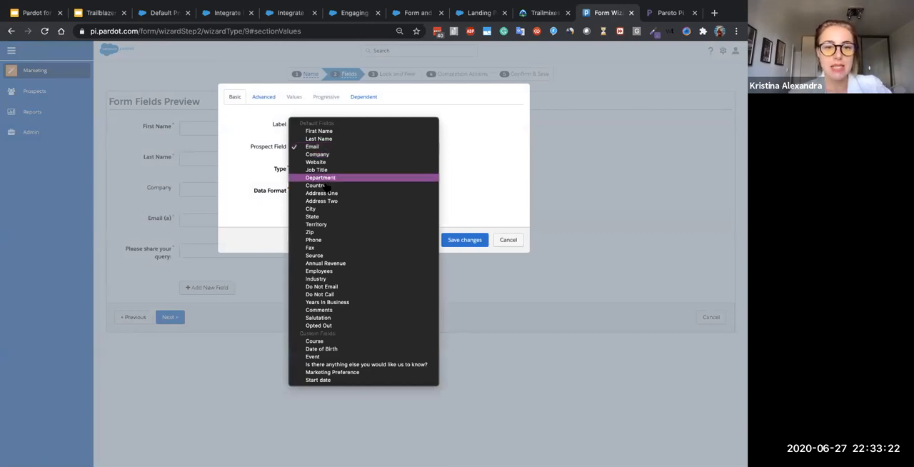
pyautogui.click(325, 187)
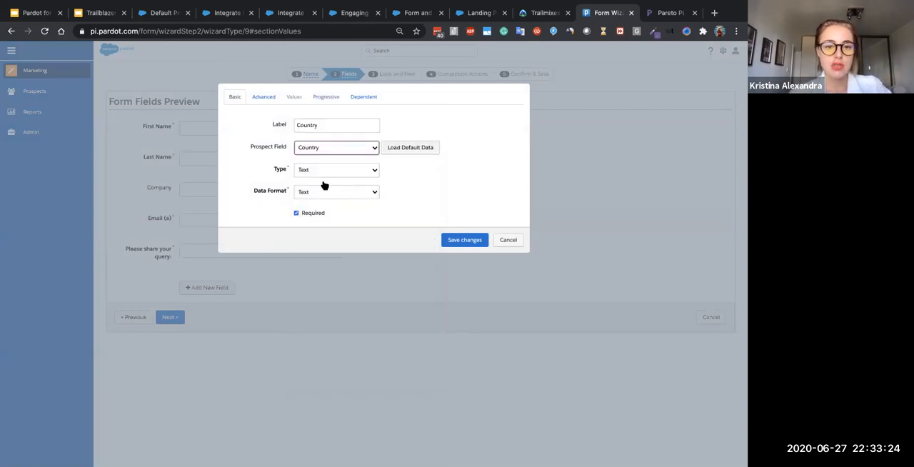
# - Map the new field to the Course custom field as a Dropdown with Text data format, and check the available prefill lists
pyautogui.click(320, 149)
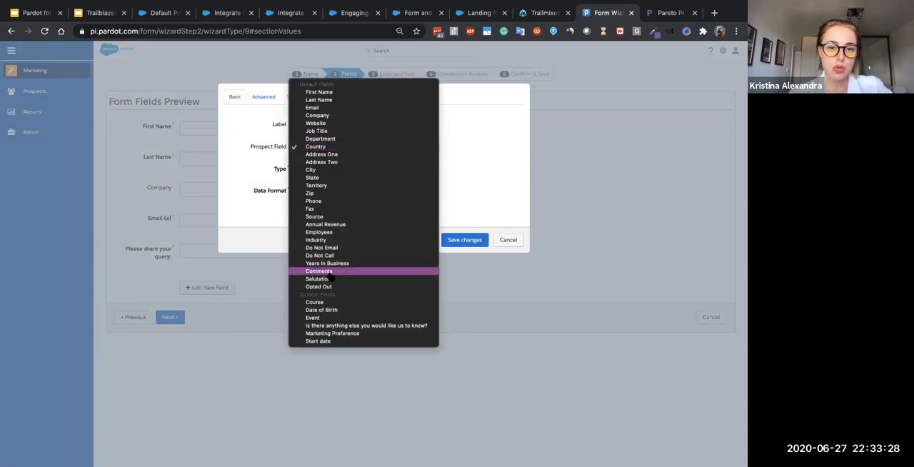
pyautogui.click(318, 302)
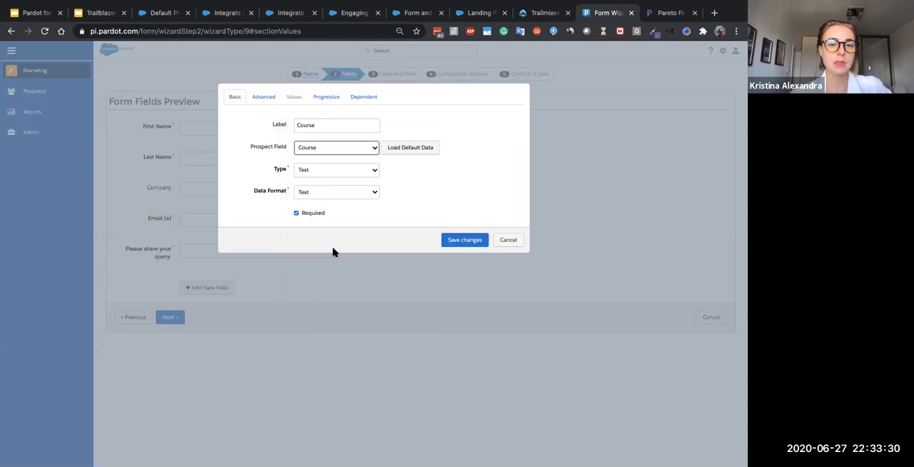
pyautogui.click(323, 171)
pyautogui.click(321, 200)
pyautogui.click(320, 197)
pyautogui.click(305, 191)
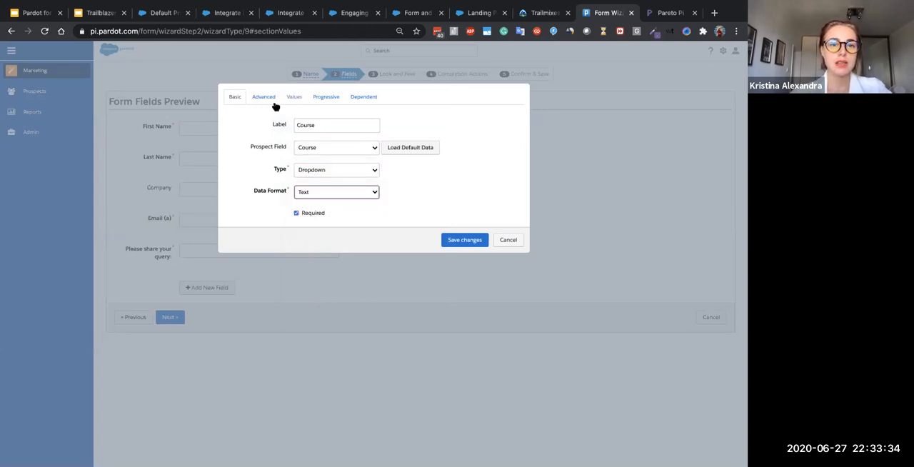
pyautogui.click(291, 98)
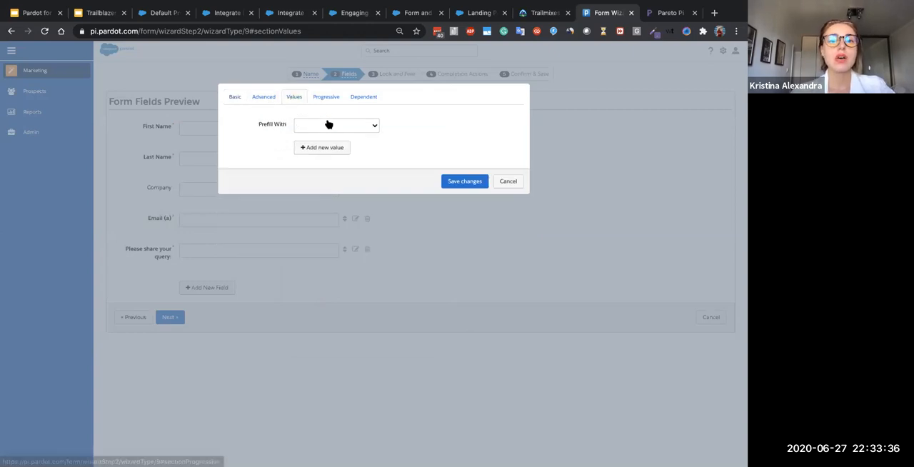
pyautogui.click(328, 124)
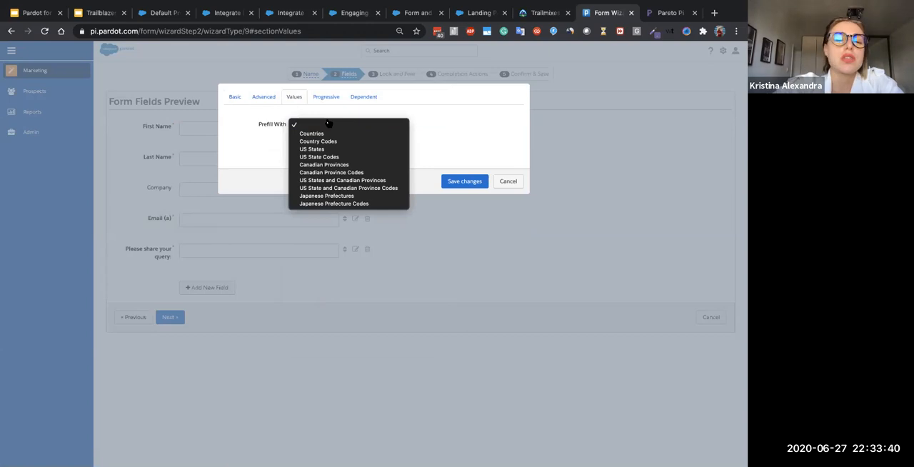
pyautogui.click(241, 97)
# - Map the new field to the Country prospect field and set its type to Dropdown
pyautogui.click(308, 147)
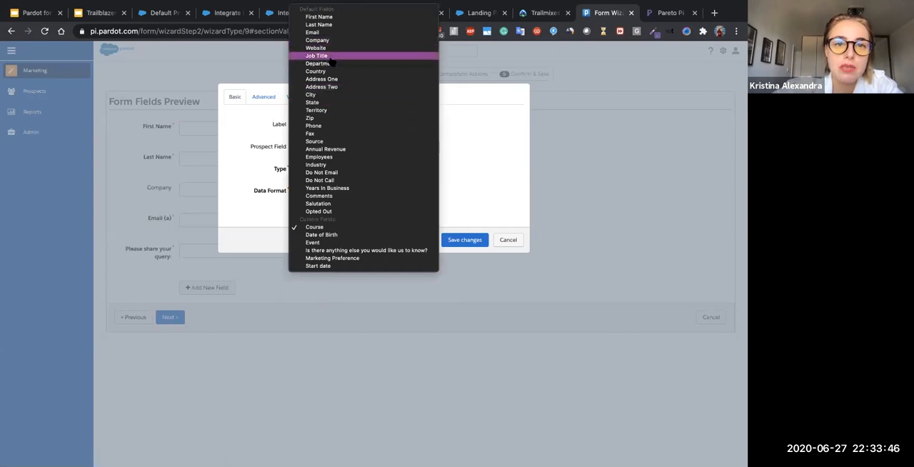
pyautogui.click(325, 71)
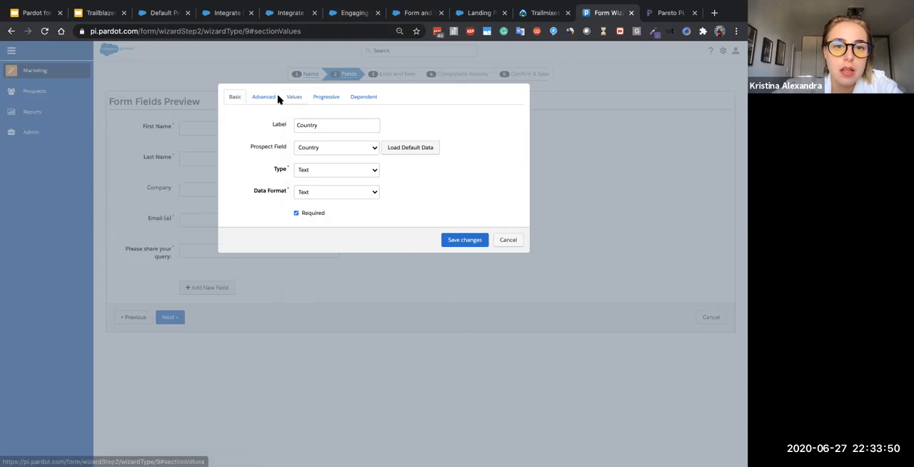
pyautogui.click(306, 172)
pyautogui.click(307, 202)
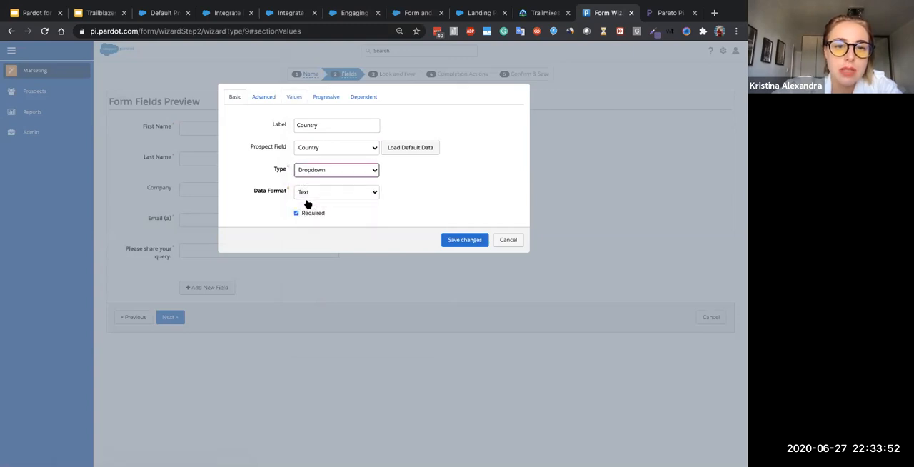
# - Prefill the Country dropdown's values with the Countries list and look through the entries
pyautogui.click(293, 96)
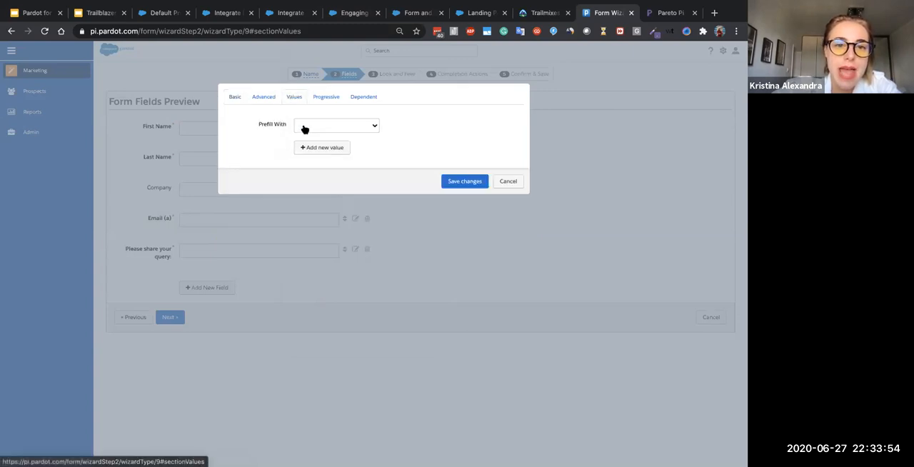
pyautogui.click(305, 128)
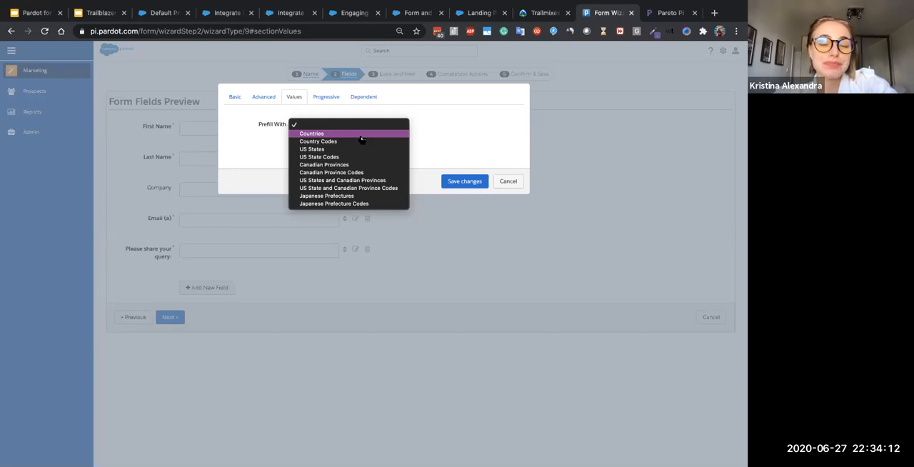
pyautogui.press('Escape')
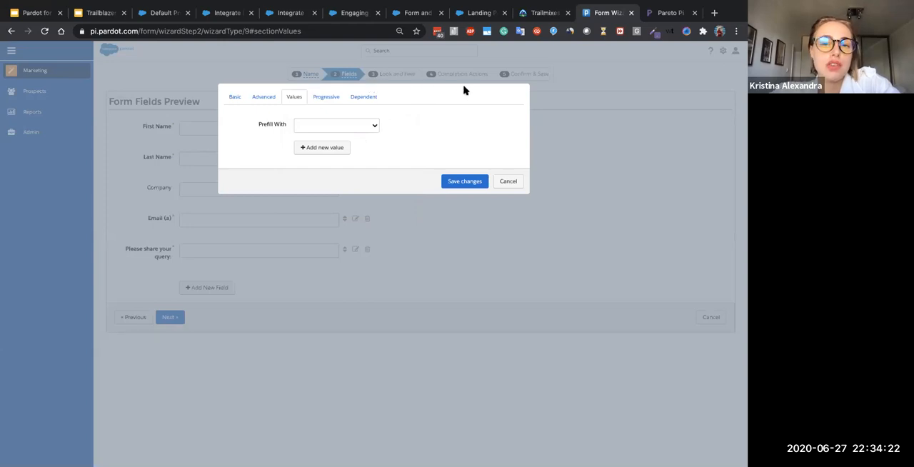
pyautogui.press('Return')
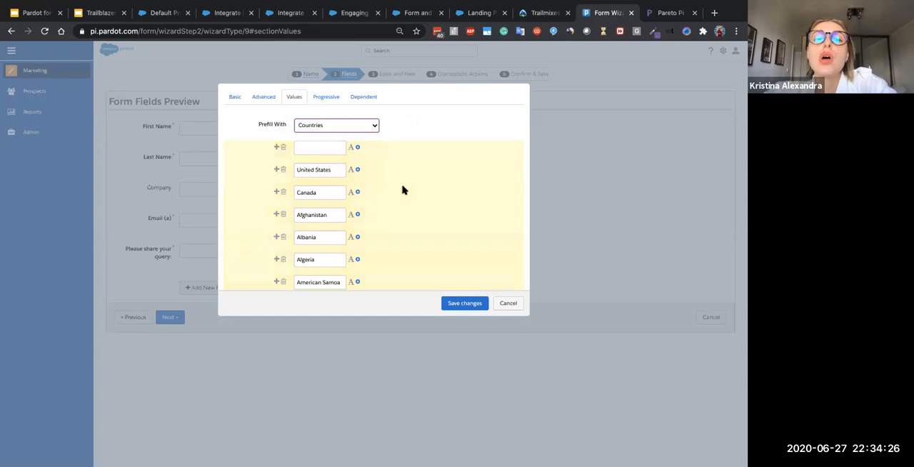
pyautogui.scroll(-5, 347, 230)
pyautogui.scroll(-20, 342, 236)
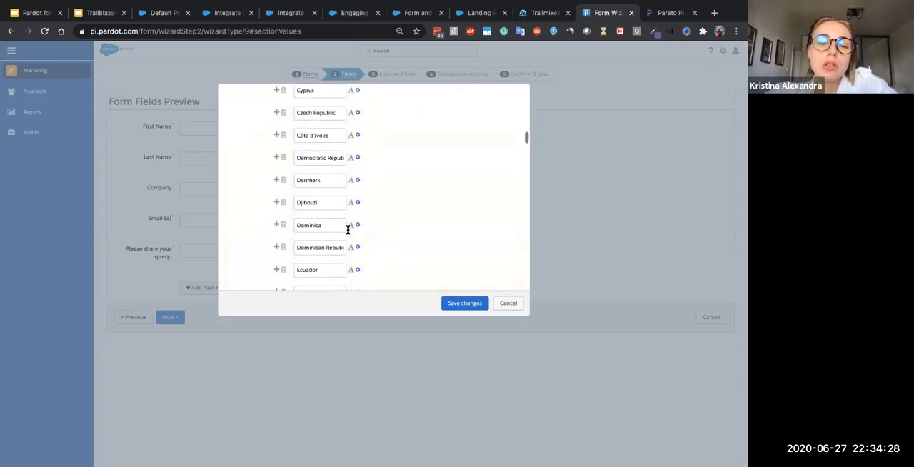
pyautogui.scroll(-5, 336, 233)
pyautogui.scroll(20, 336, 231)
pyautogui.scroll(15, 338, 227)
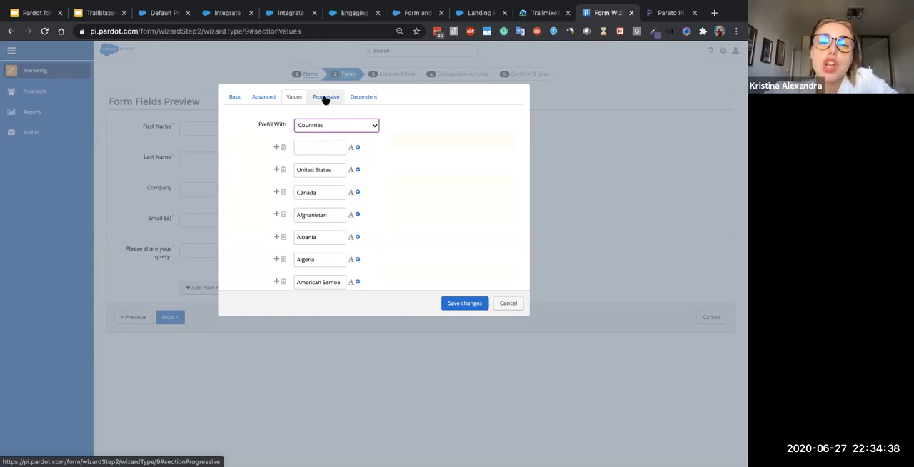
# - View the Country field's progressive settings, and switch to the Google Slides deck to show the Progressive Profiling slide
pyautogui.click(325, 99)
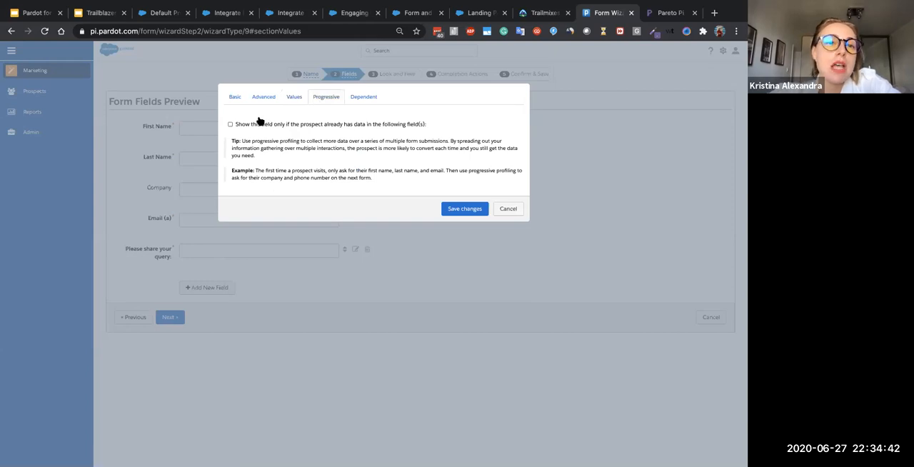
pyautogui.click(100, 12)
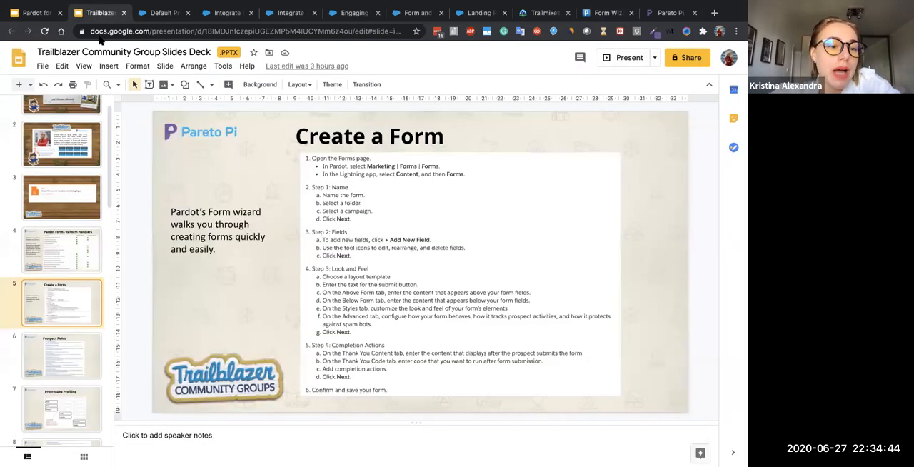
pyautogui.scroll(-1, 57, 368)
pyautogui.scroll(-1, 57, 368)
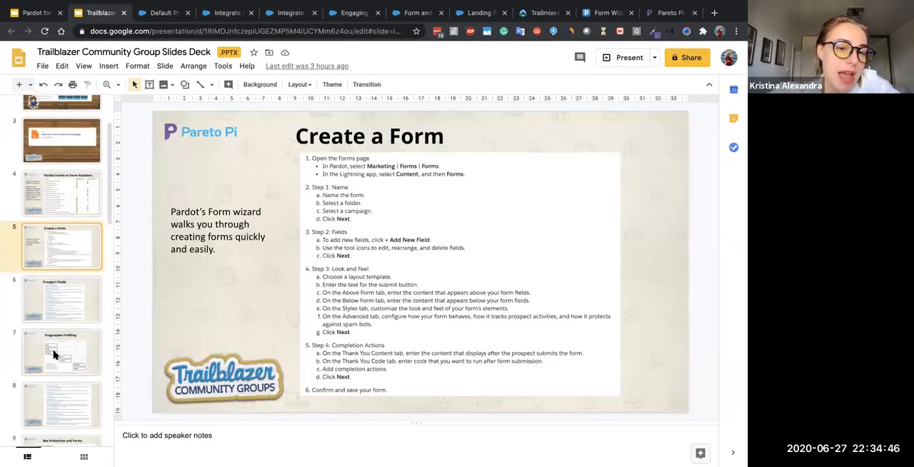
pyautogui.click(54, 355)
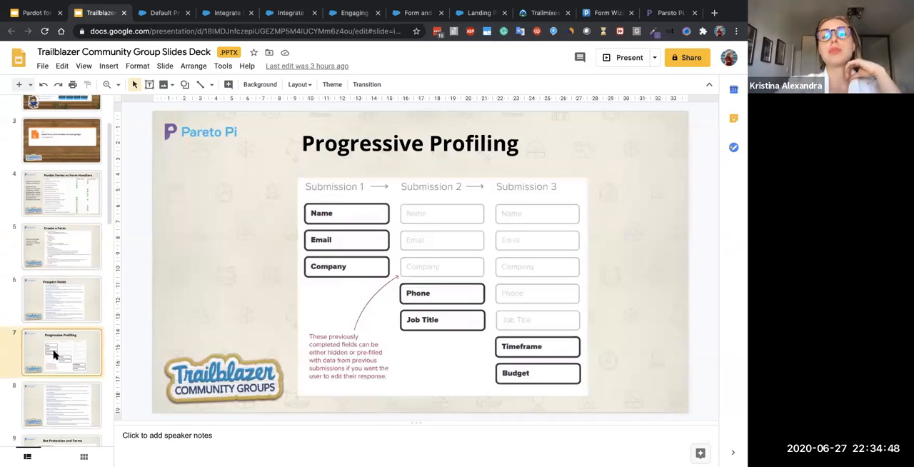
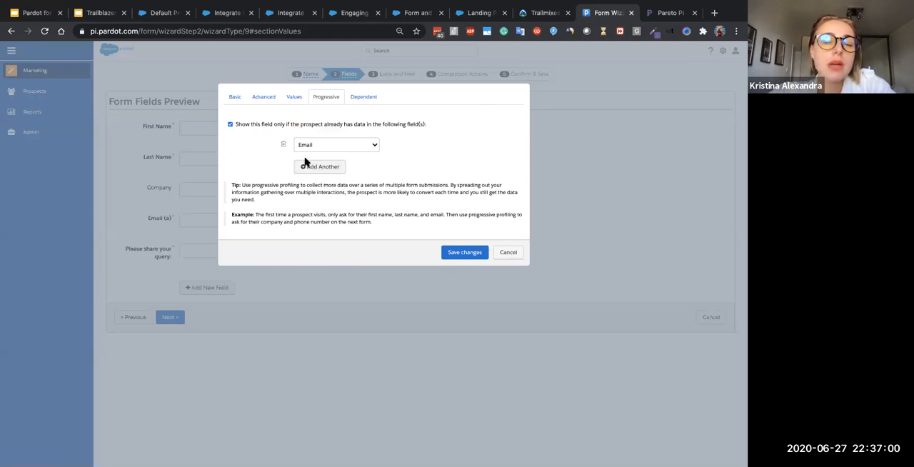
# - Add First Name, Last Name and Company to the fields that must already hold data before the Country field shows
pyautogui.click(307, 166)
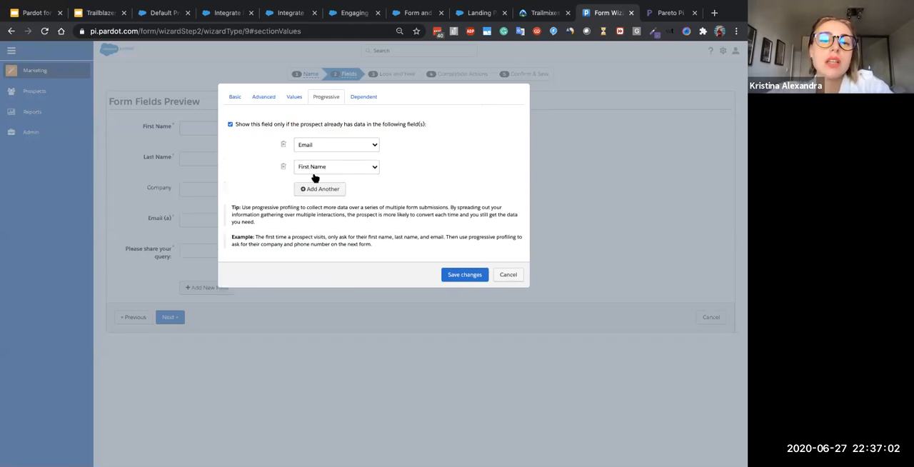
pyautogui.click(321, 188)
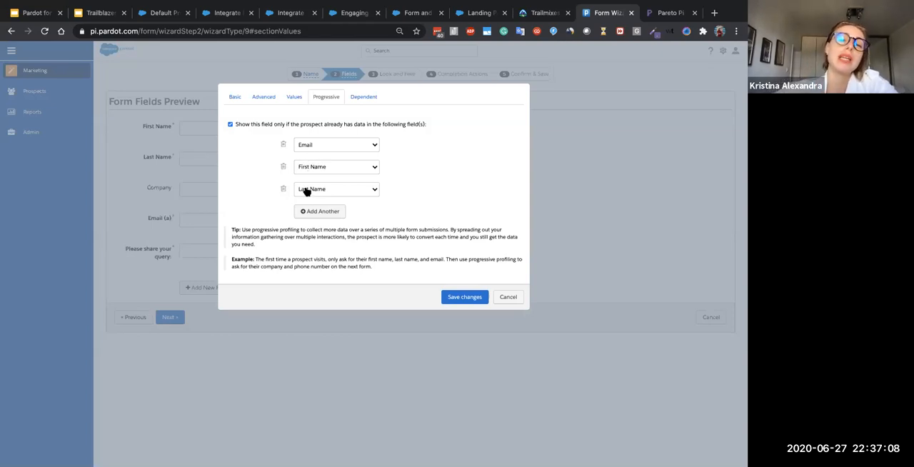
pyautogui.click(313, 213)
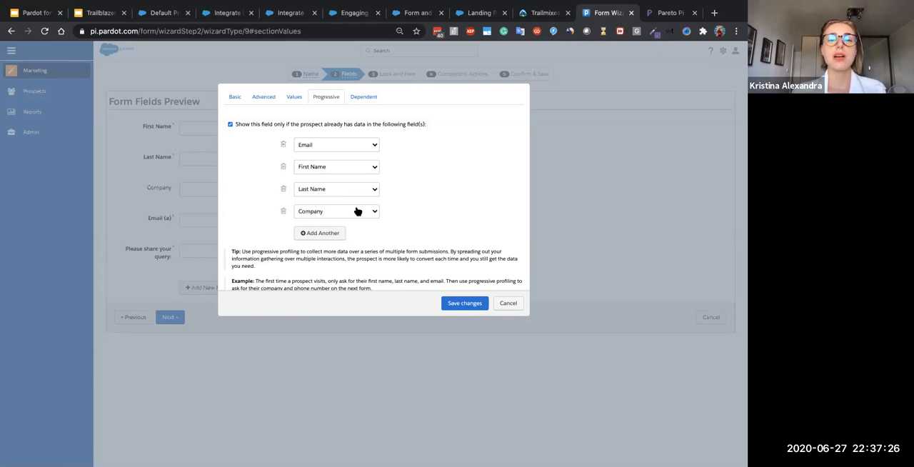
# - Make the Course field display when the Country field equals Belgium, and save the Country field
pyautogui.click(368, 98)
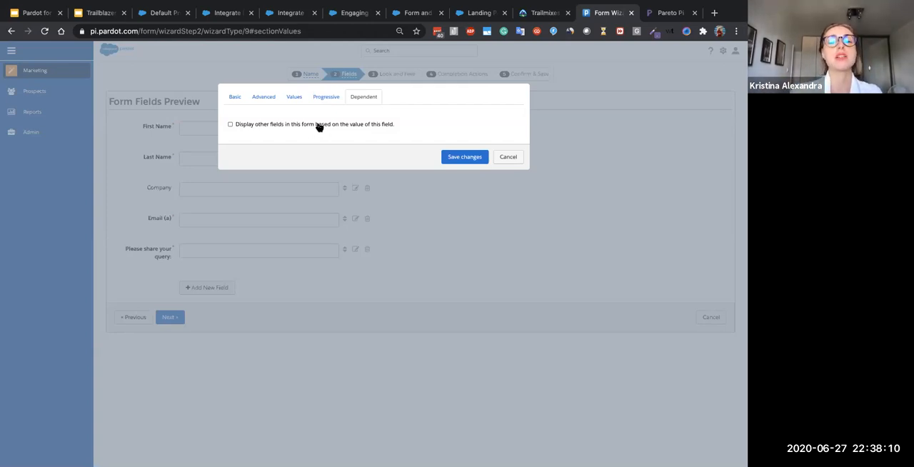
pyautogui.click(319, 127)
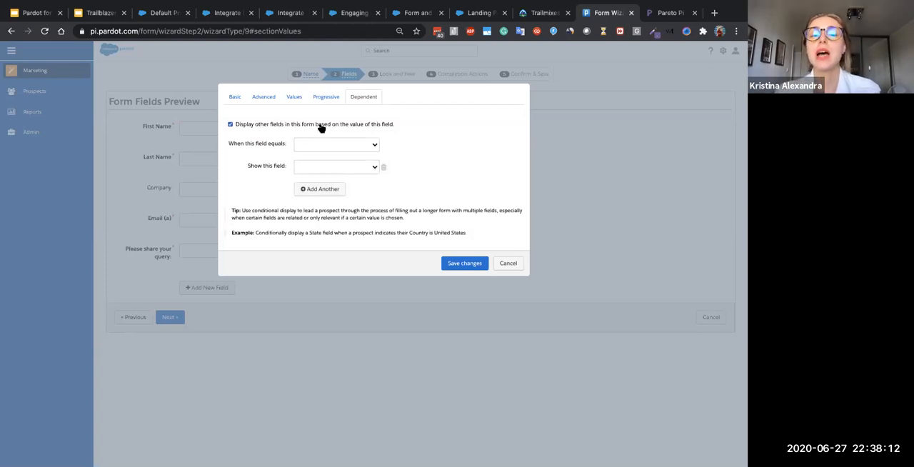
pyautogui.click(323, 146)
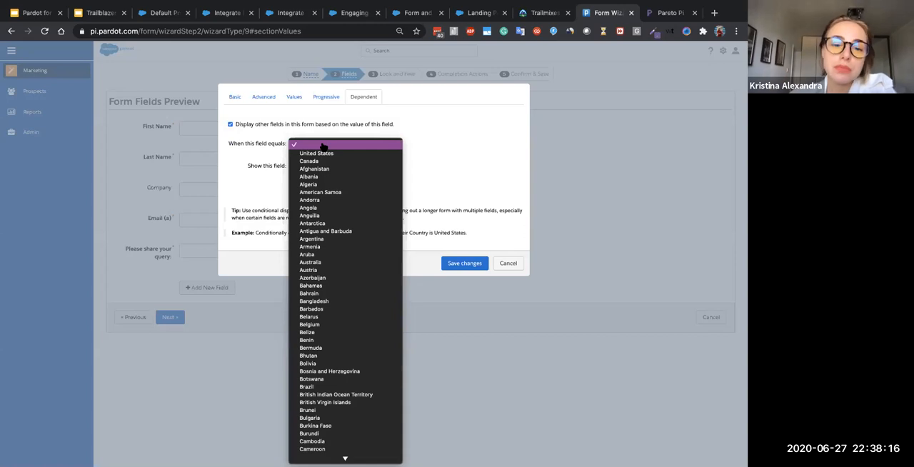
pyautogui.scroll(-3, 312, 293)
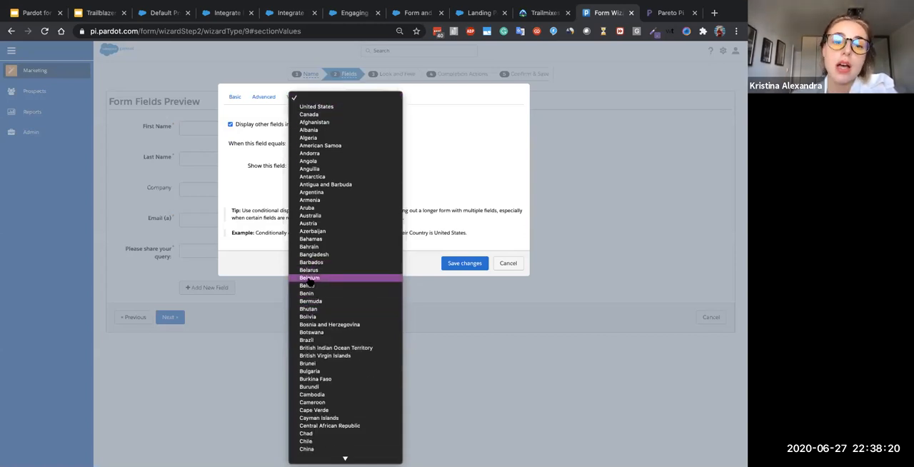
pyautogui.click(309, 279)
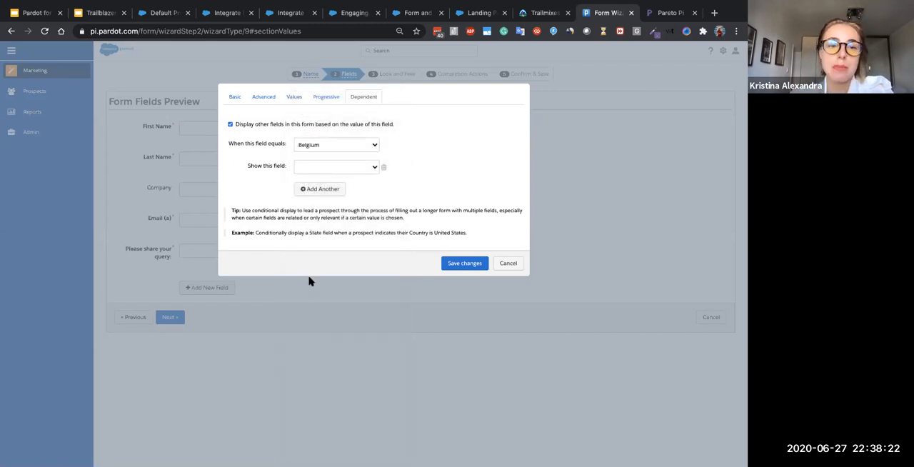
pyautogui.click(368, 167)
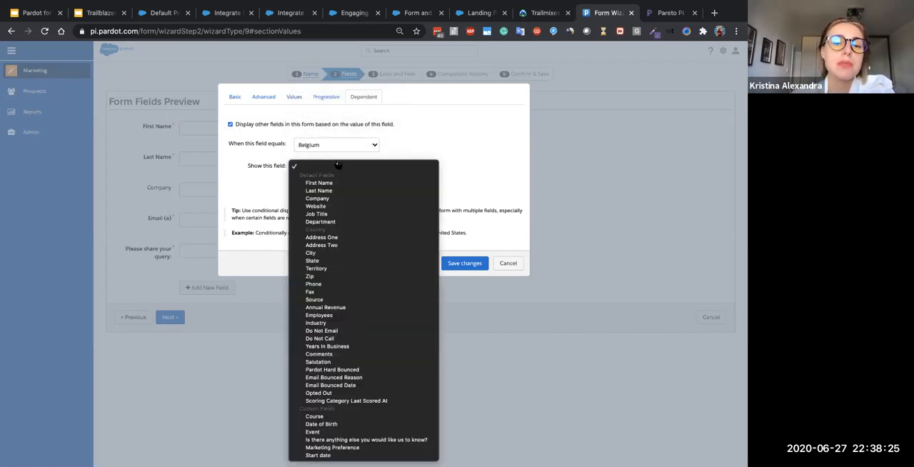
pyautogui.click(307, 417)
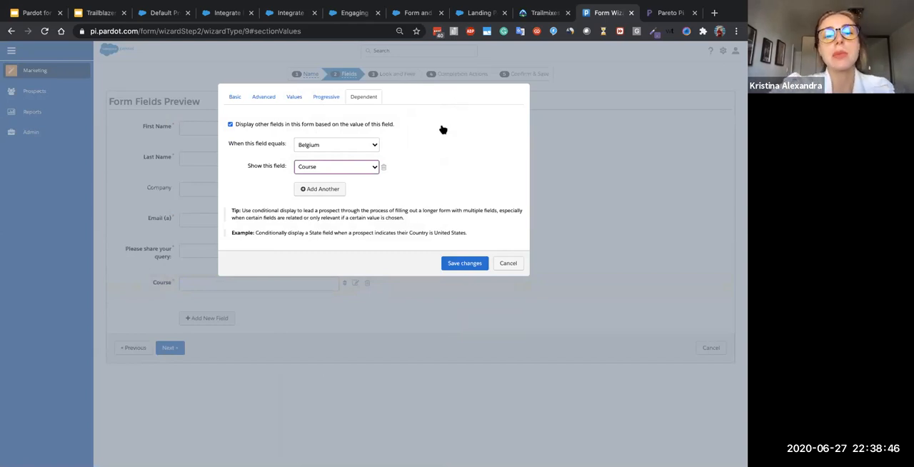
pyautogui.click(465, 264)
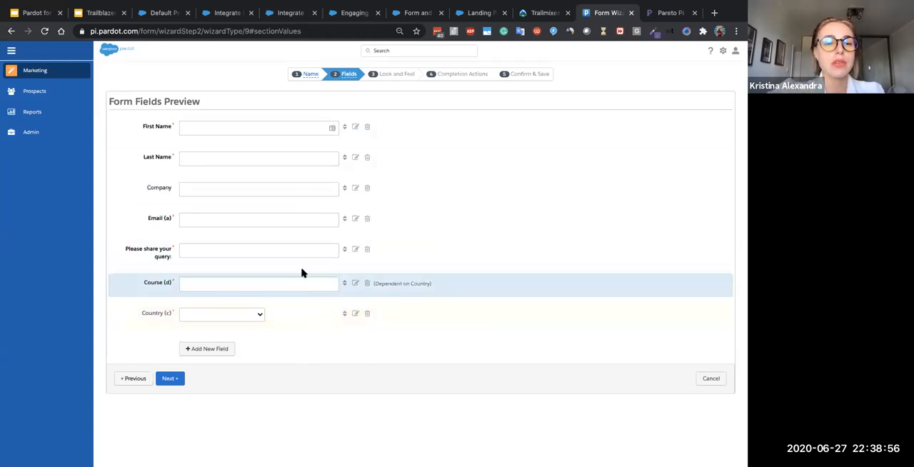
# - Remove the dependent Course field and the Country field from the form, and continue to the Look and Feel stage
pyautogui.click(367, 283)
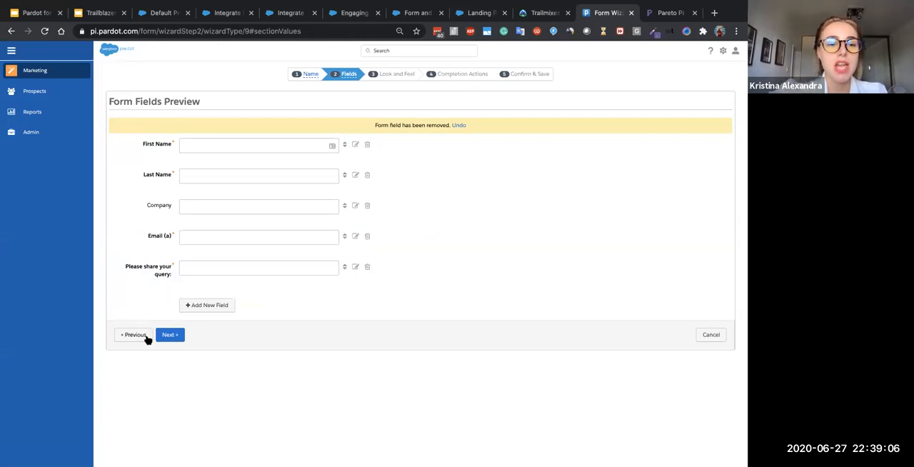
pyautogui.click(171, 339)
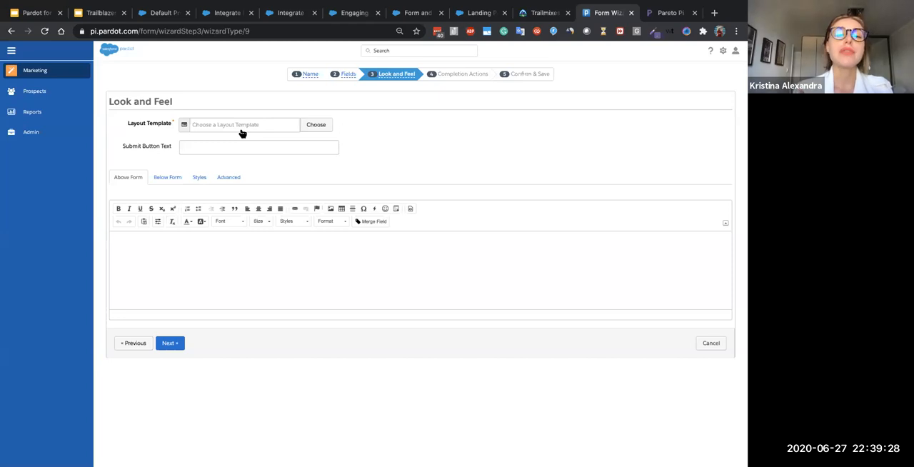
# - Choose the Standard layout template for the form and open the submit button text for editing
pyautogui.click(241, 127)
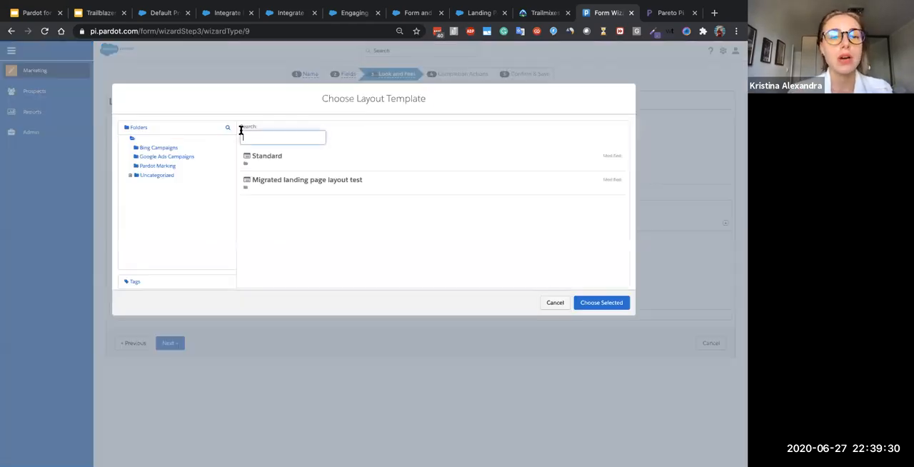
pyautogui.click(257, 163)
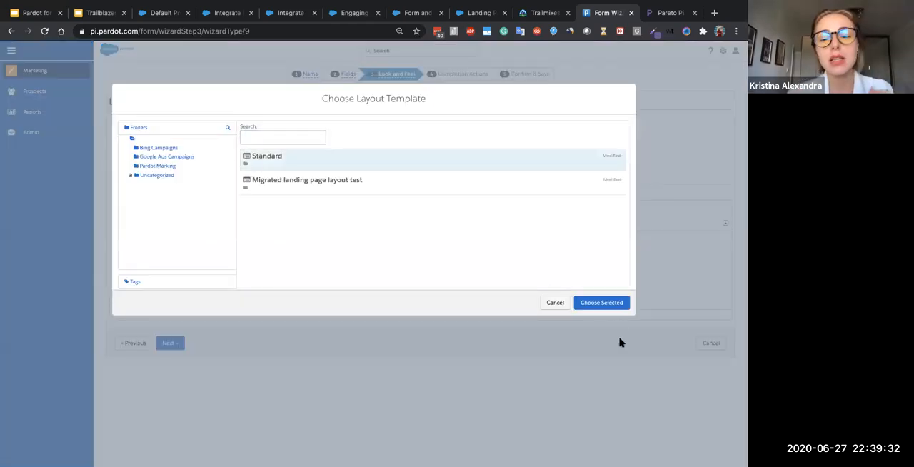
pyautogui.click(600, 303)
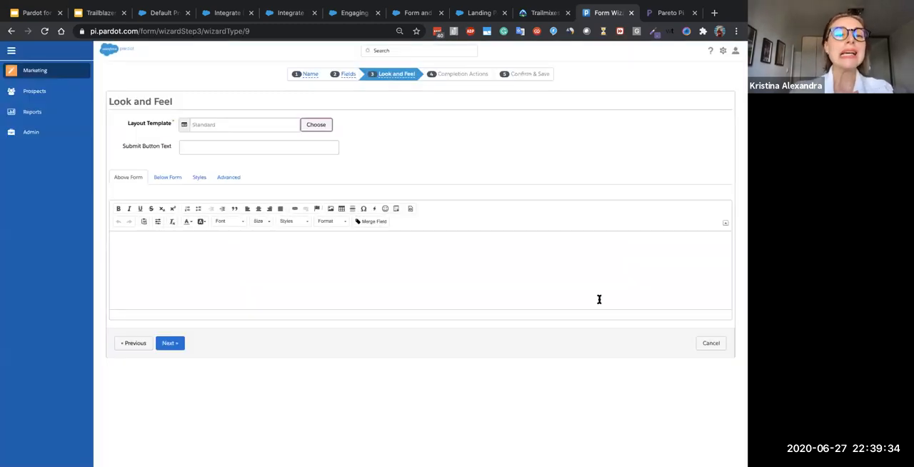
pyautogui.click(297, 146)
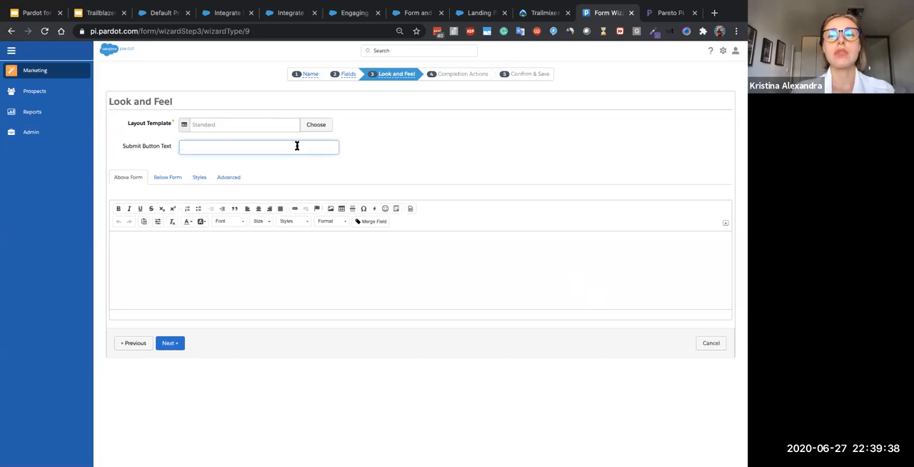
# - Switch to the Pareto Pi website, open its Contact Us page in a new tab, and examine the form and its submit button
pyautogui.click(671, 13)
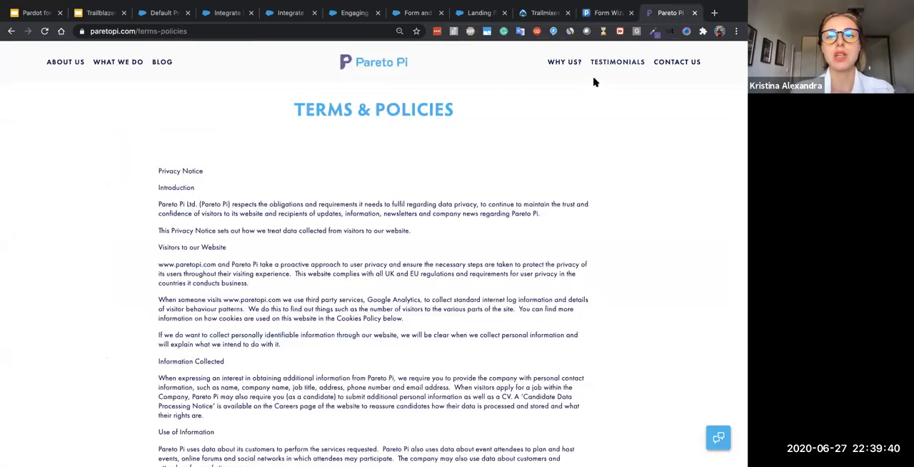
pyautogui.rightClick(663, 63)
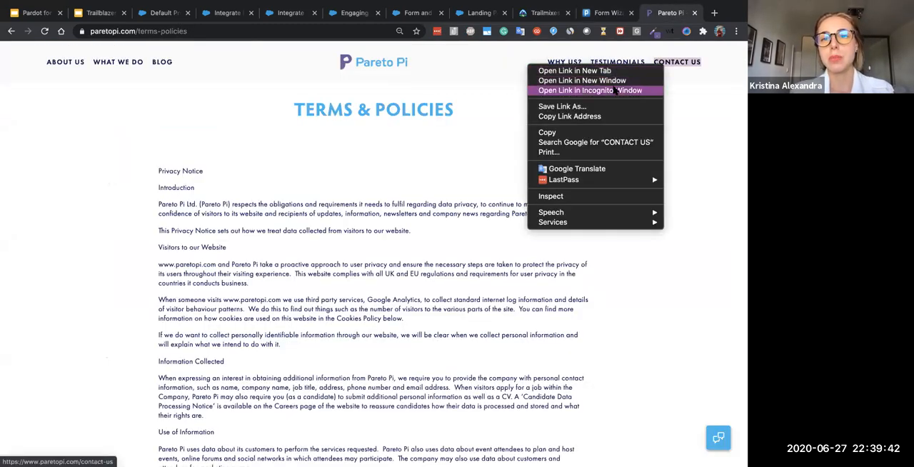
pyautogui.click(611, 71)
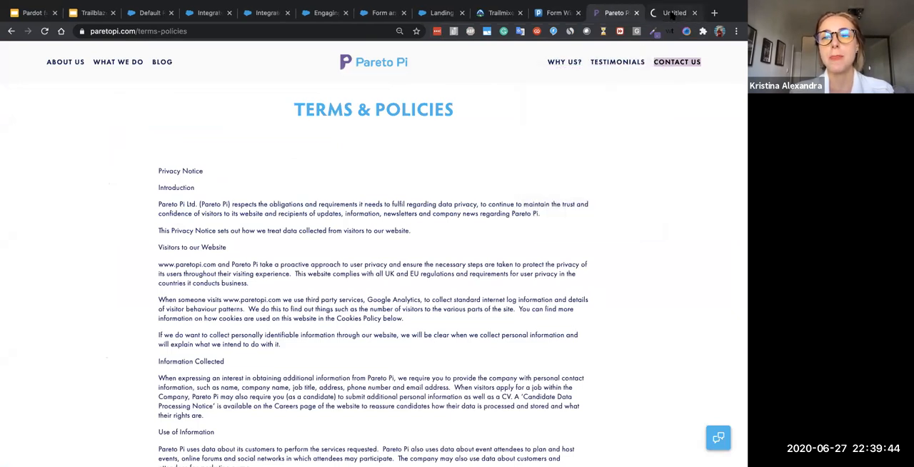
pyautogui.click(672, 13)
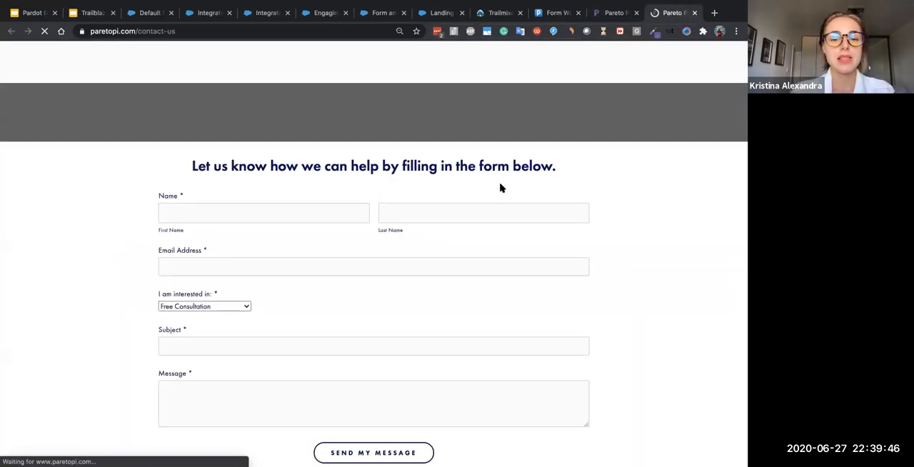
pyautogui.scroll(-4, 400, 265)
pyautogui.scroll(2, 396, 249)
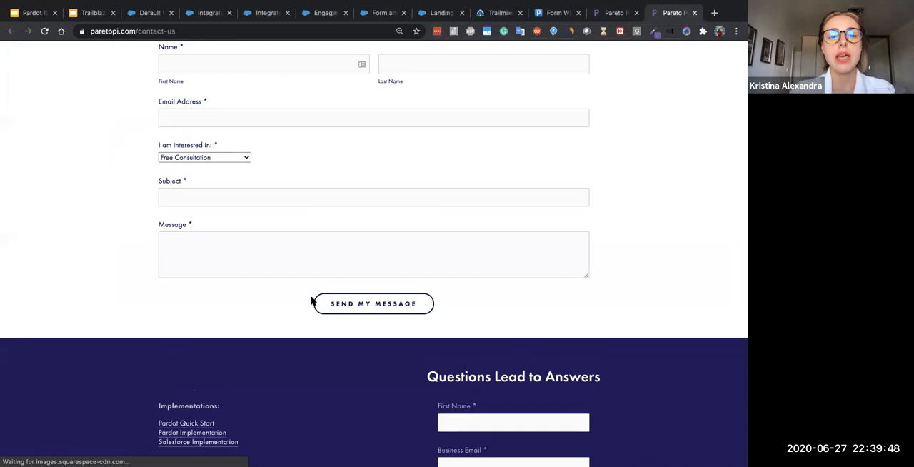
pyautogui.scroll(1, 312, 300)
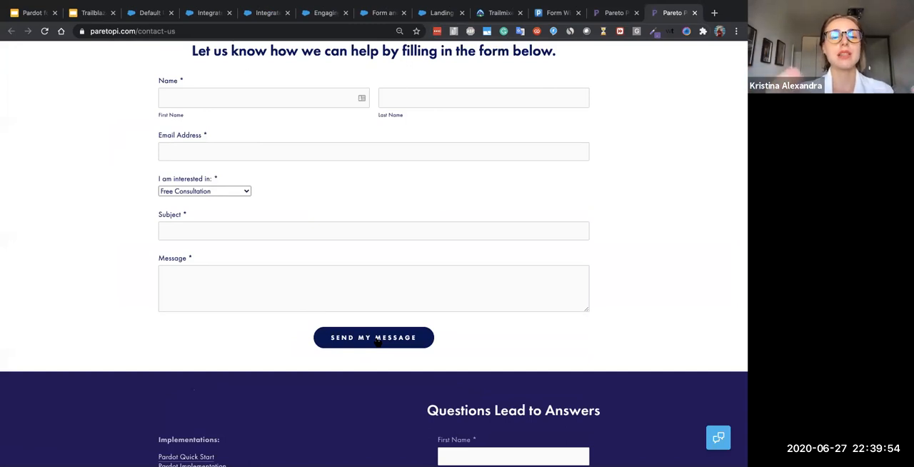
pyautogui.scroll(1, 377, 341)
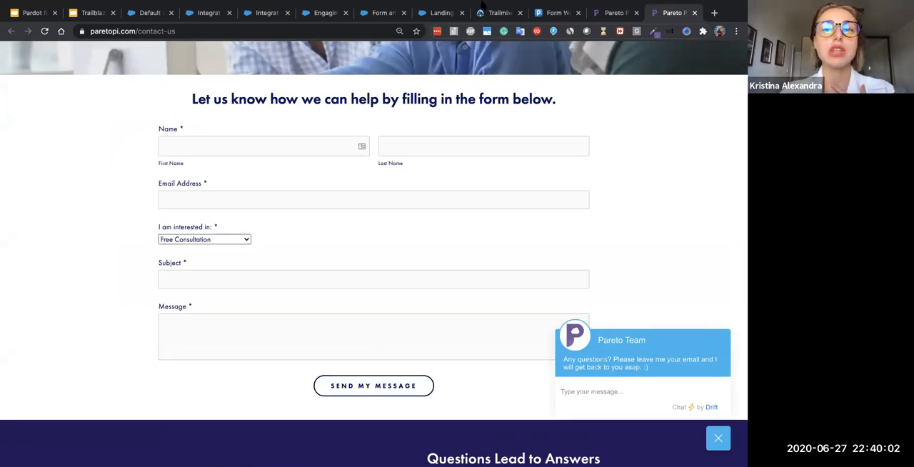
# - Return to the Pardot form wizard and set the submit button text to "Submit NOW!"
pyautogui.click(612, 13)
pyautogui.click(550, 14)
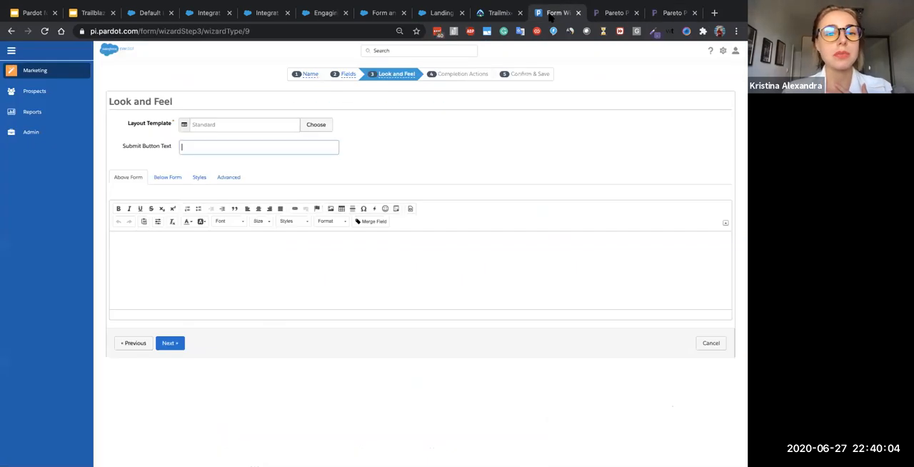
pyautogui.write('Submit NOW!')
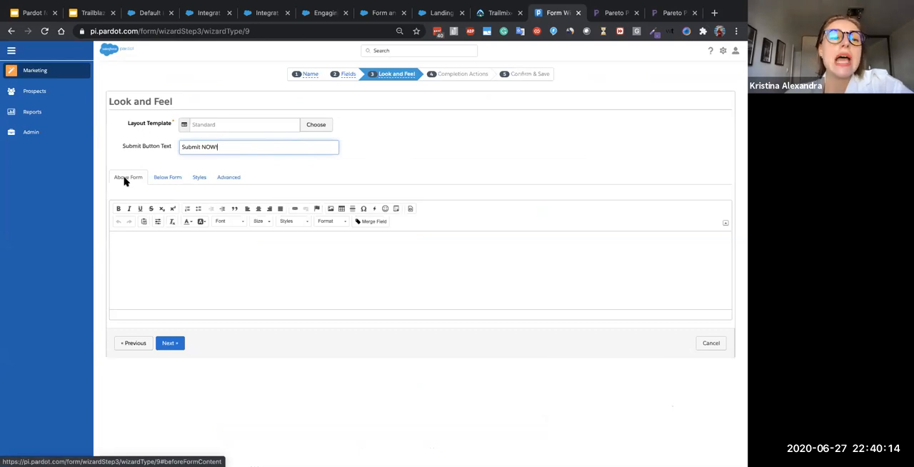
# - Enter the greeting "Hey {{first_name}}," with its merge field as the content above the form
pyautogui.click(129, 254)
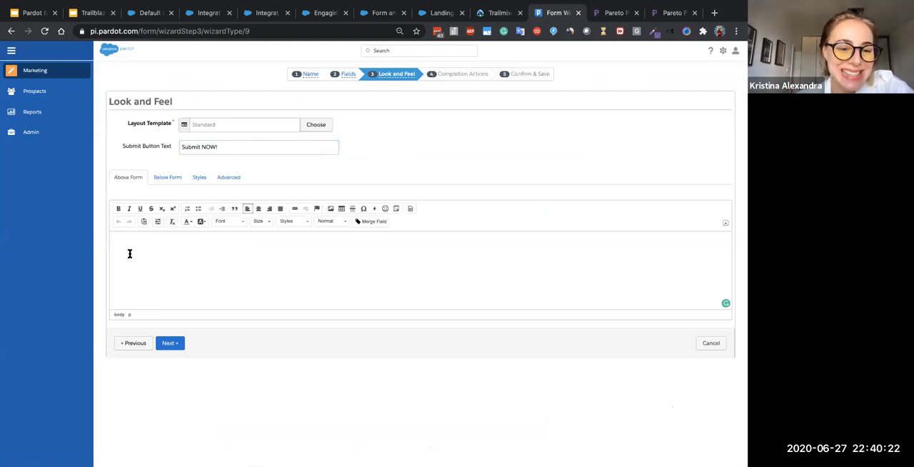
pyautogui.write('Hey ')
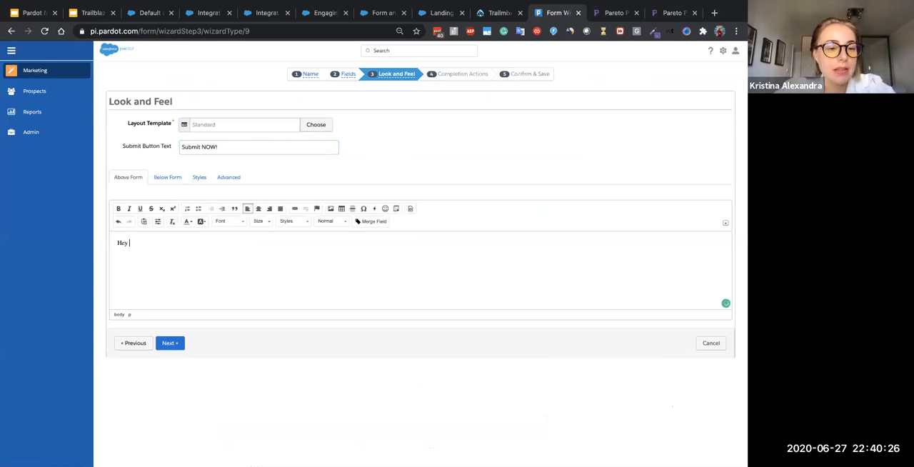
pyautogui.write('{{}}')
pyautogui.press('Left')
pyautogui.press('Left')
pyautogui.write('first_name}}')
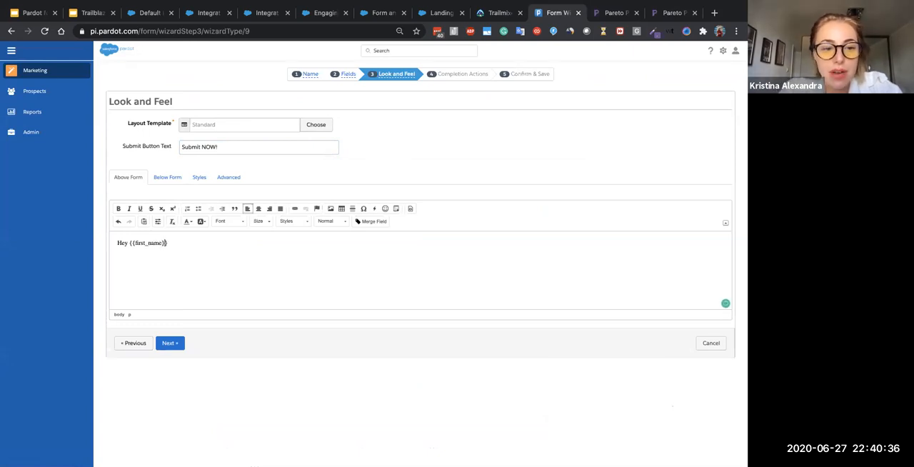
pyautogui.write(',')
pyautogui.press('Return')
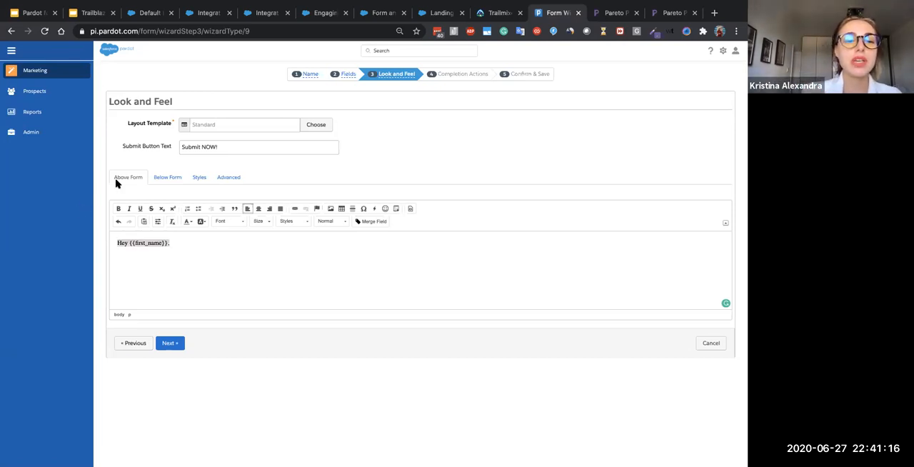
# - Look over the content area below the form, and examine the font size and font family choices in the form's styles
pyautogui.click(167, 177)
pyautogui.click(171, 177)
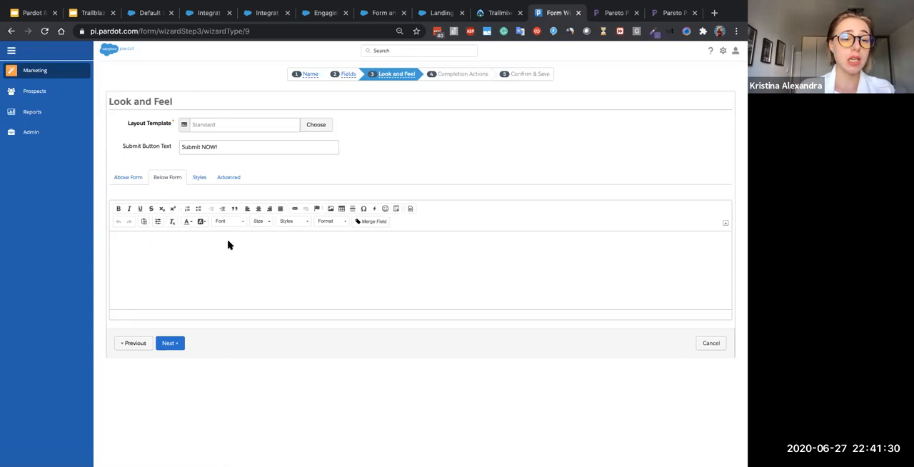
pyautogui.click(207, 180)
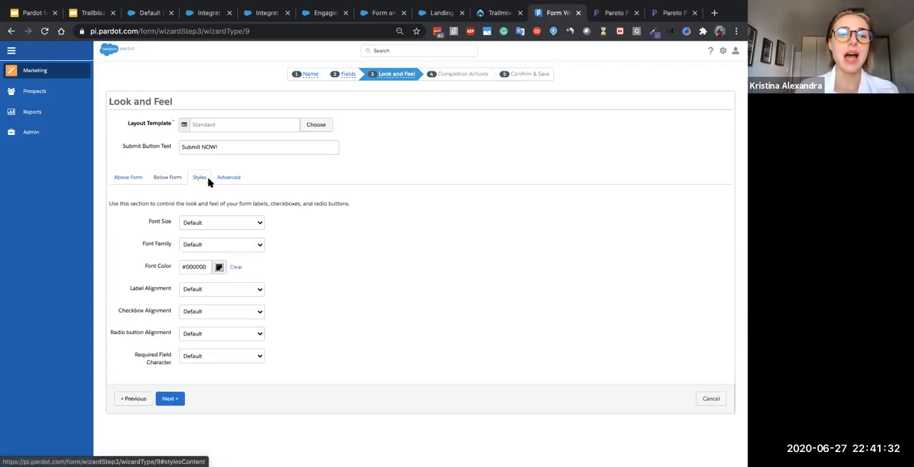
pyautogui.click(212, 222)
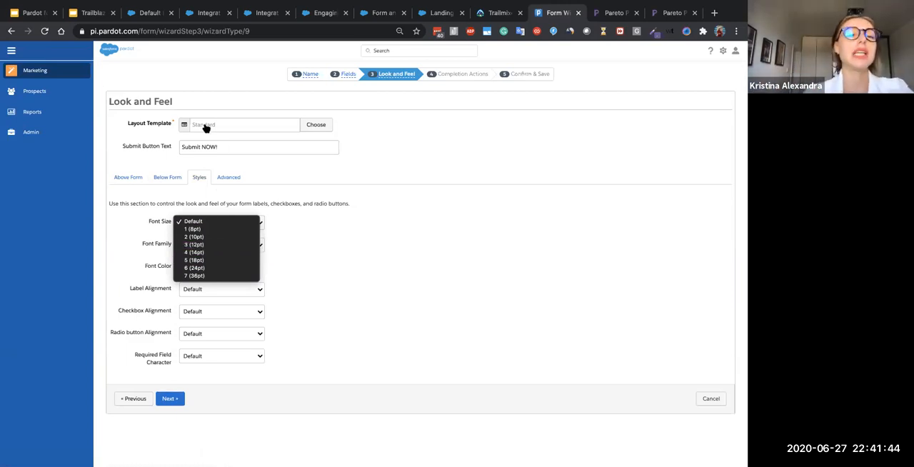
pyautogui.click(382, 258)
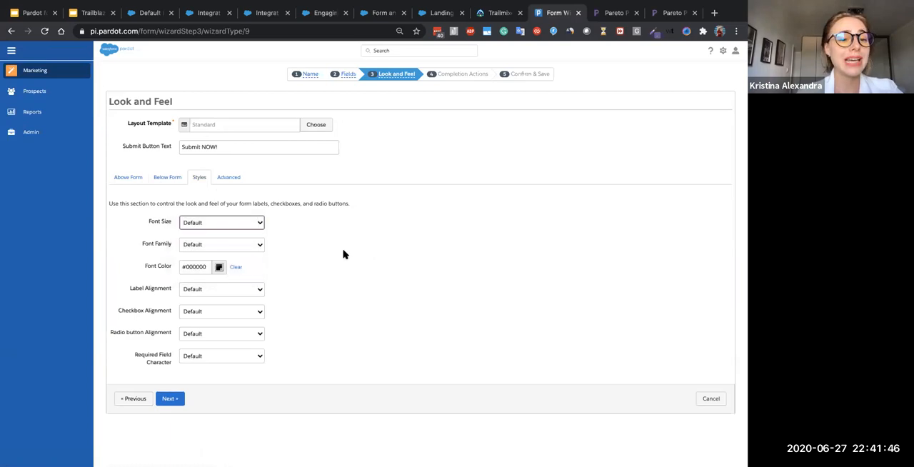
pyautogui.click(240, 249)
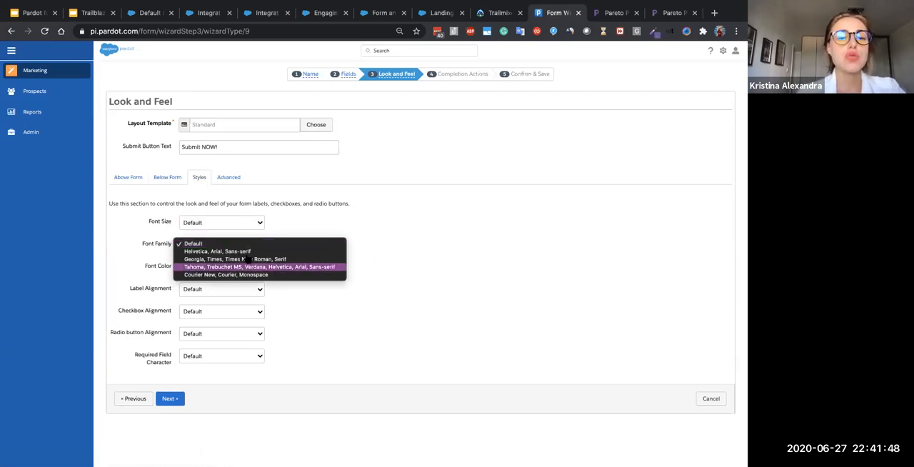
pyautogui.click(385, 242)
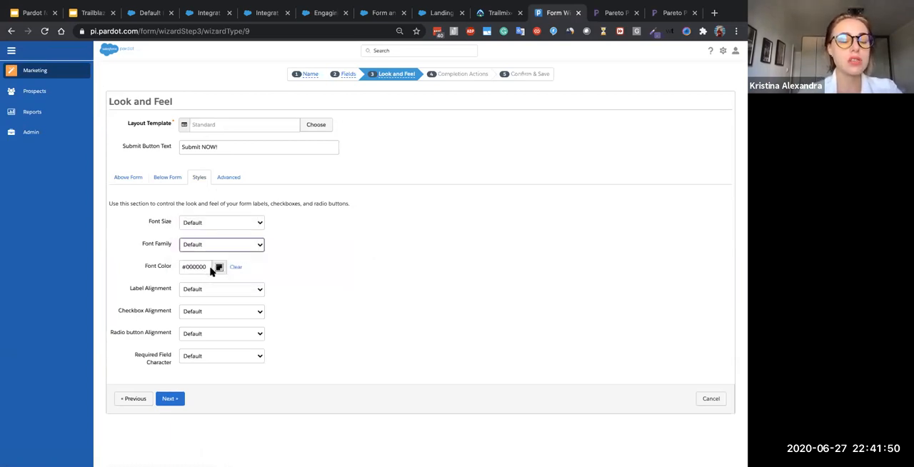
# - Examine the style choices for label alignment, checkbox alignment and required field character
pyautogui.click(195, 293)
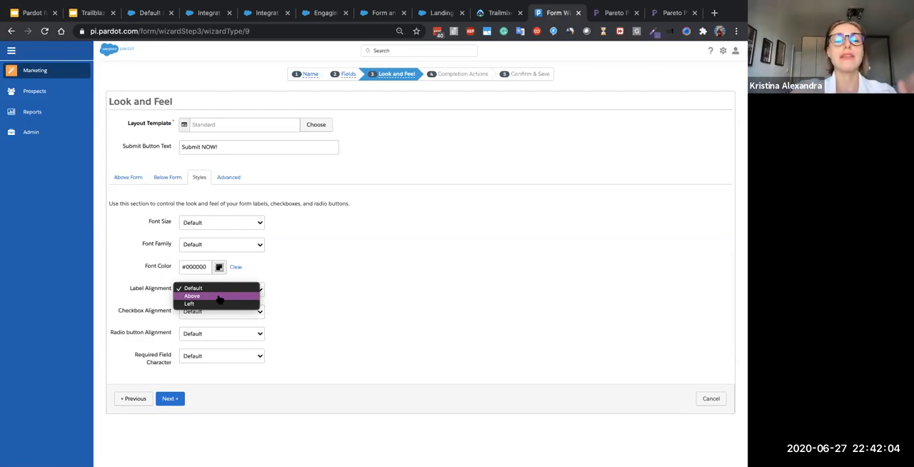
pyautogui.click(143, 317)
pyautogui.click(221, 318)
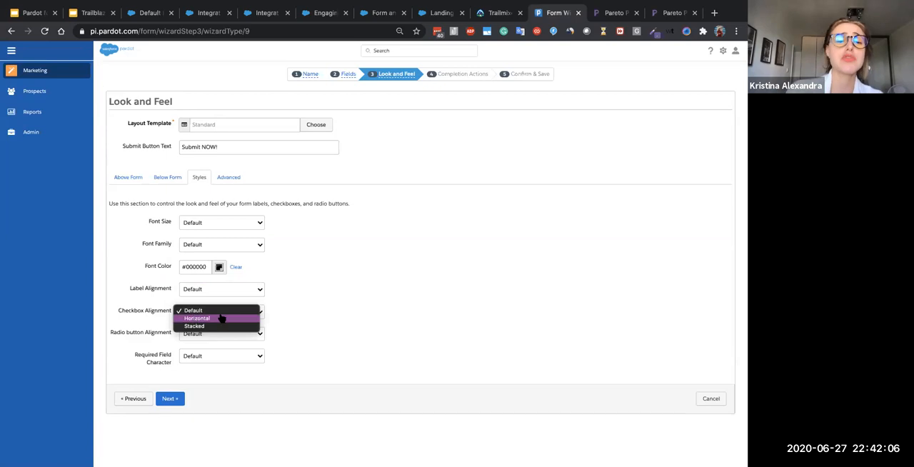
pyautogui.click(247, 349)
pyautogui.click(249, 354)
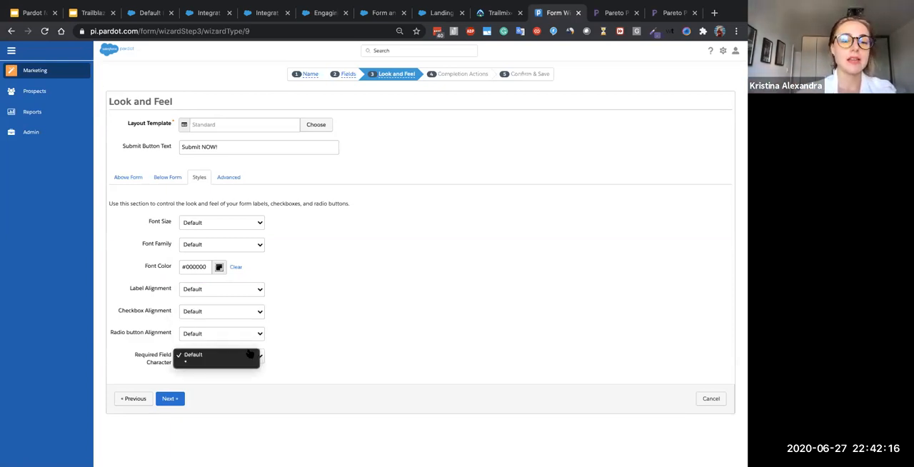
pyautogui.click(341, 309)
# - Show the form's advanced options, and switch to the Google Slides deck to read the "What Is Kiosk / Data Entry Mode?" slide
pyautogui.click(227, 178)
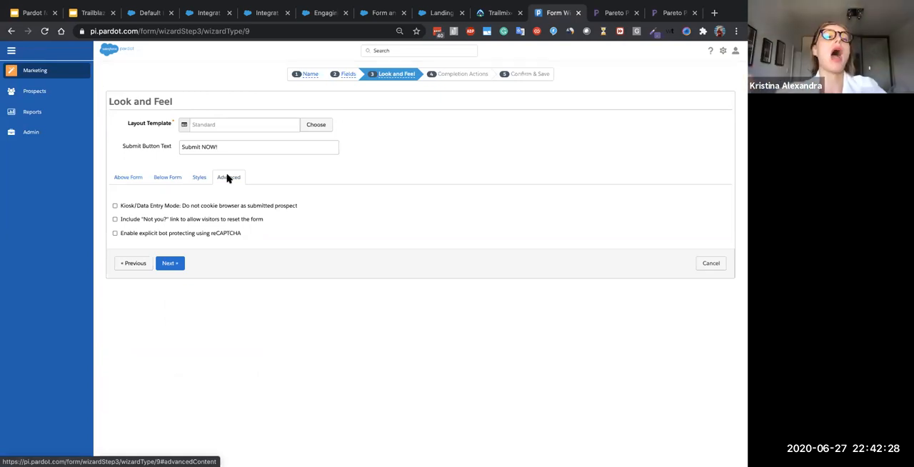
pyautogui.click(92, 12)
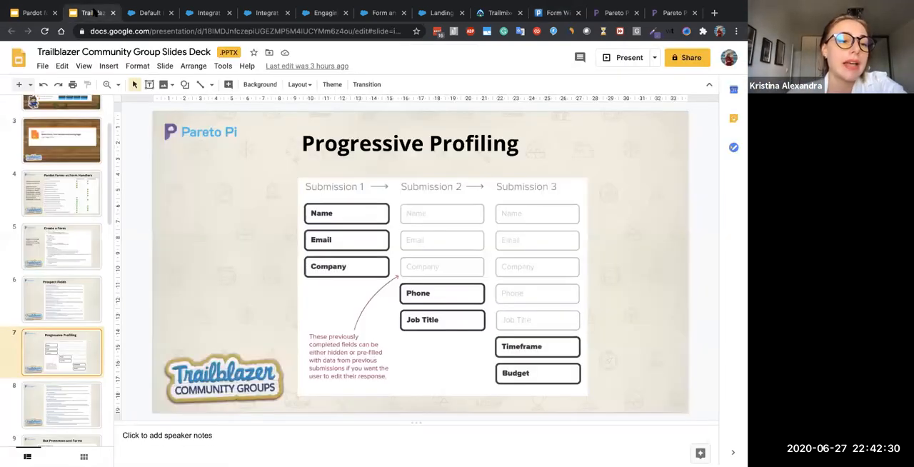
pyautogui.scroll(-4, 51, 230)
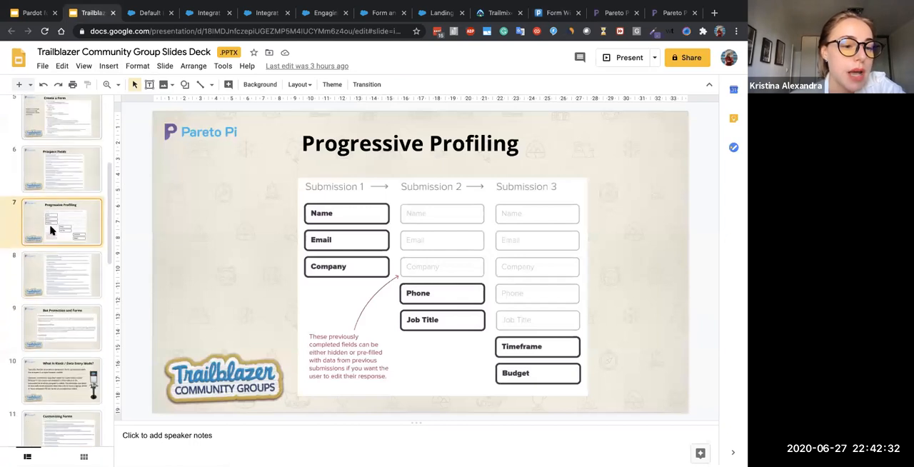
pyautogui.scroll(-3, 50, 230)
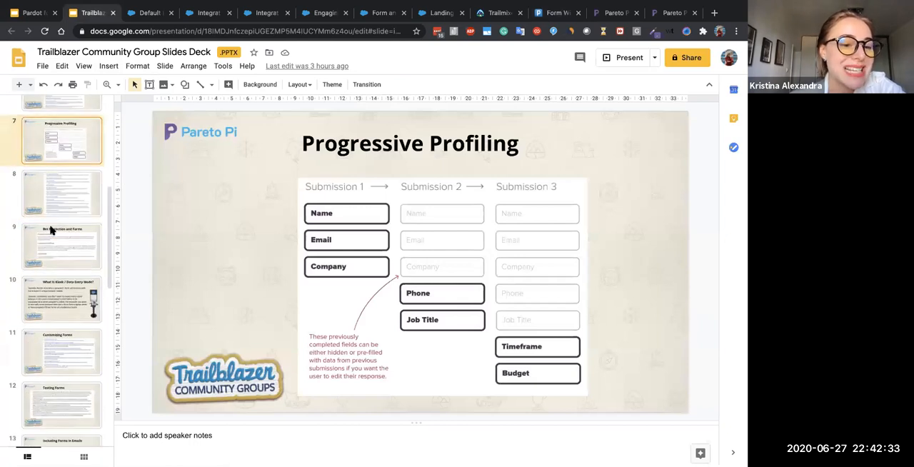
pyautogui.click(41, 309)
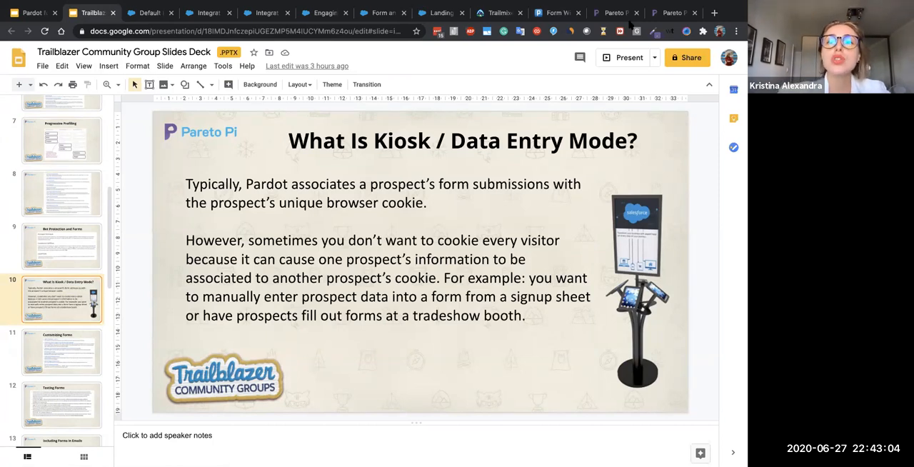
# - Return to the Pardot form wizard and turn Kiosk/Data Entry Mode on and off again
pyautogui.click(608, 16)
pyautogui.click(554, 15)
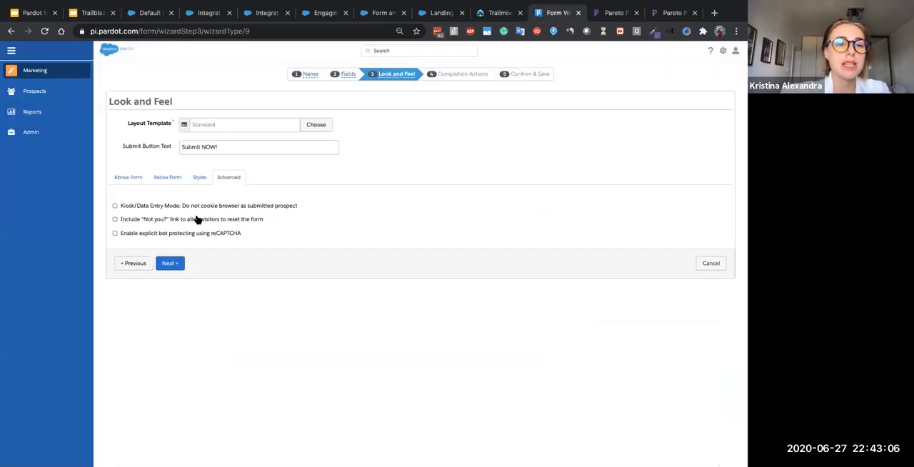
pyautogui.click(162, 207)
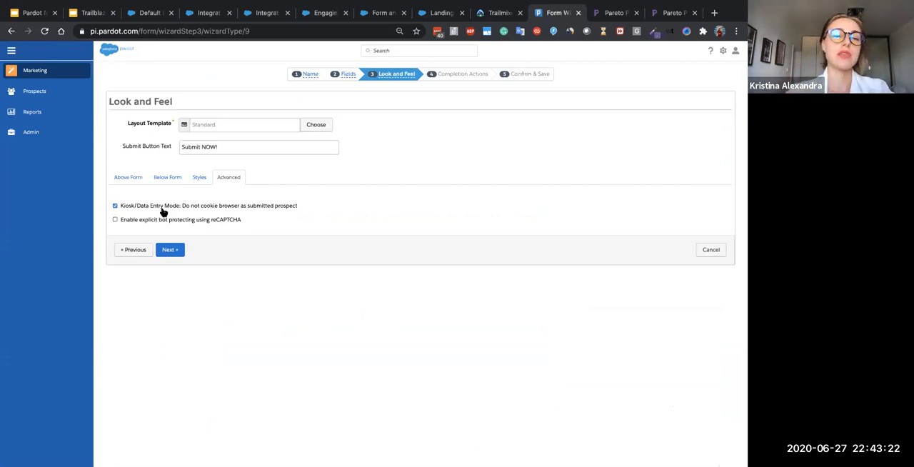
pyautogui.click(162, 207)
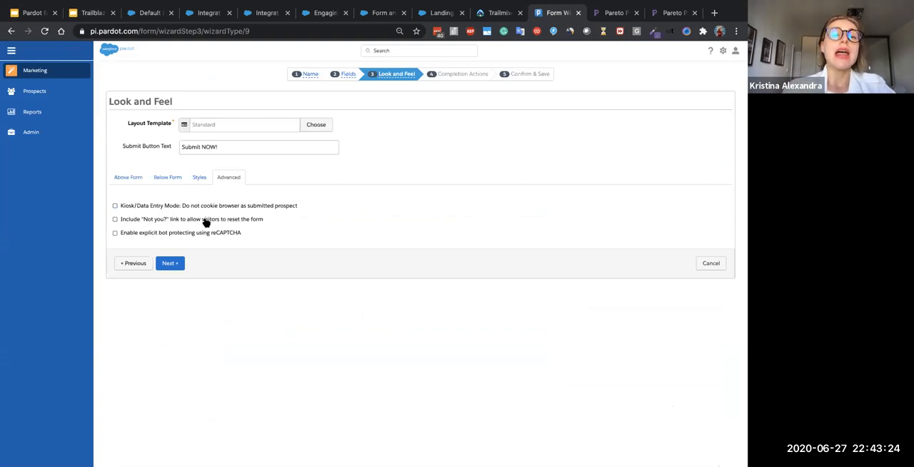
# - Include the "Not you?" link and enable reCAPTCHA bot protection, and continue to the form's completion actions
pyautogui.moveTo(177, 227); pyautogui.dragTo(266, 222)
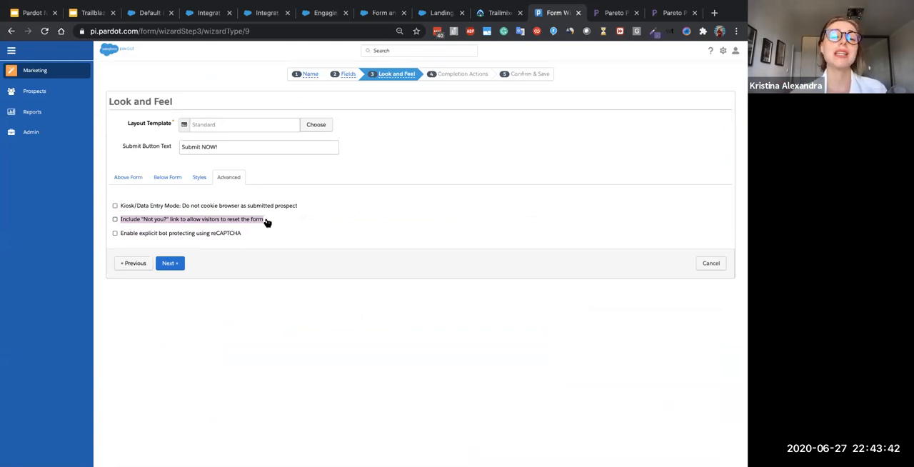
pyautogui.click(194, 222)
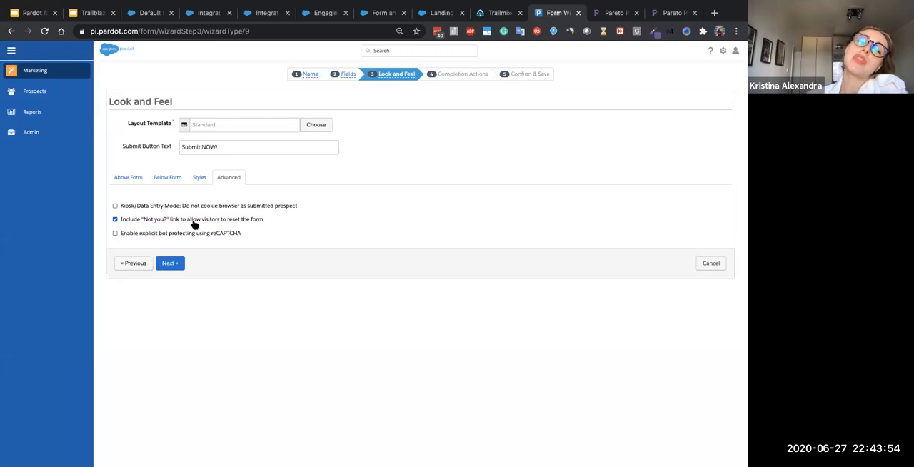
pyautogui.click(146, 236)
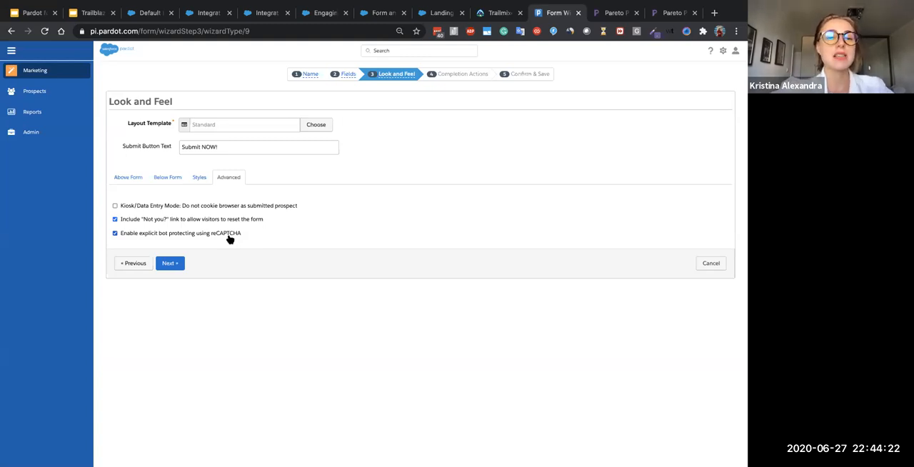
pyautogui.click(173, 266)
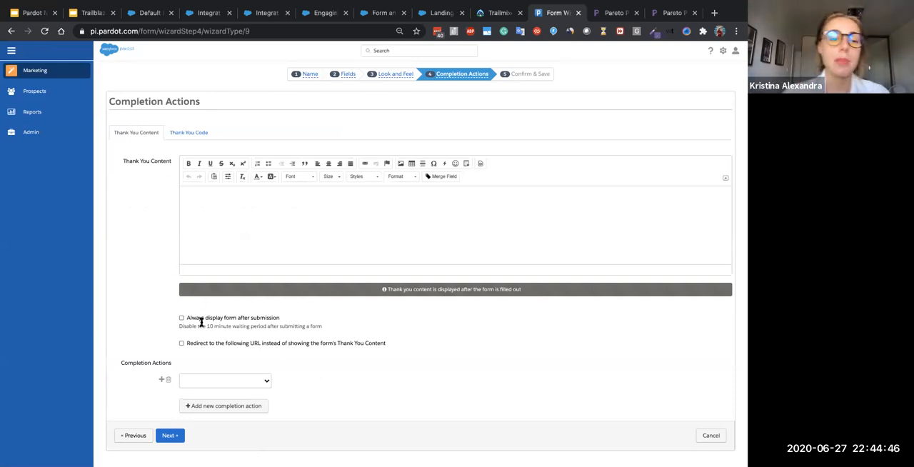
# - Set the form's completion action to Send autoresponder email
pyautogui.scroll(-1, 207, 338)
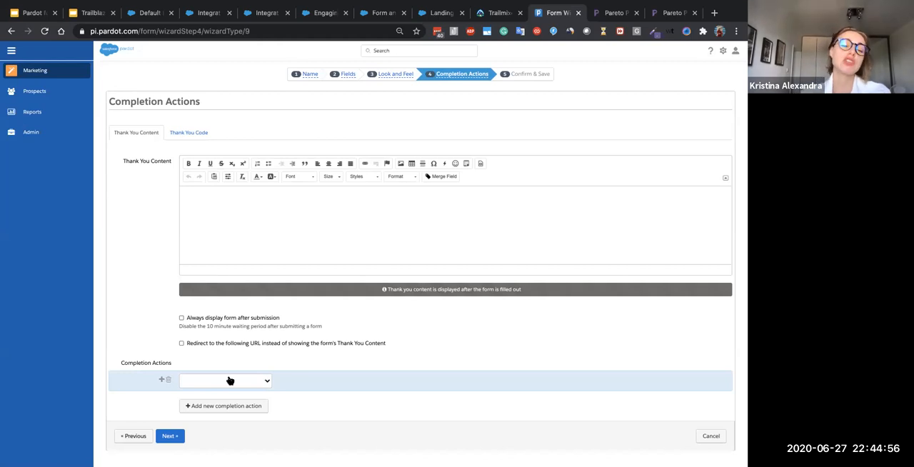
pyautogui.click(227, 379)
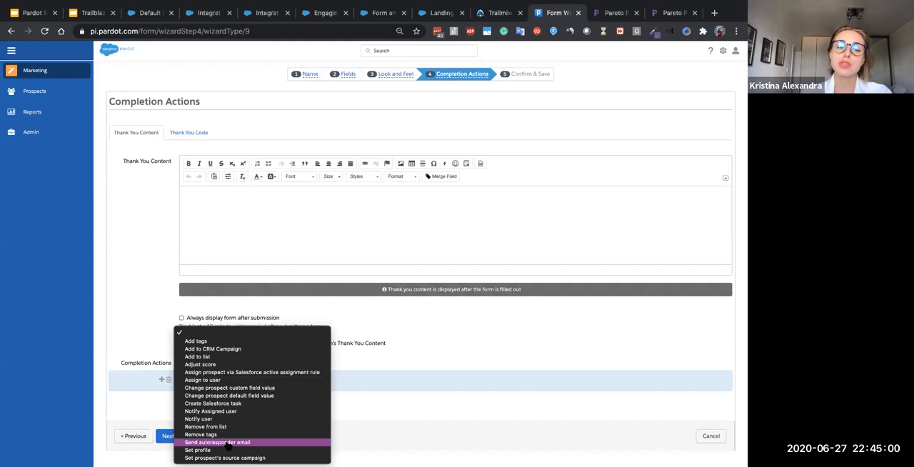
pyautogui.click(218, 441)
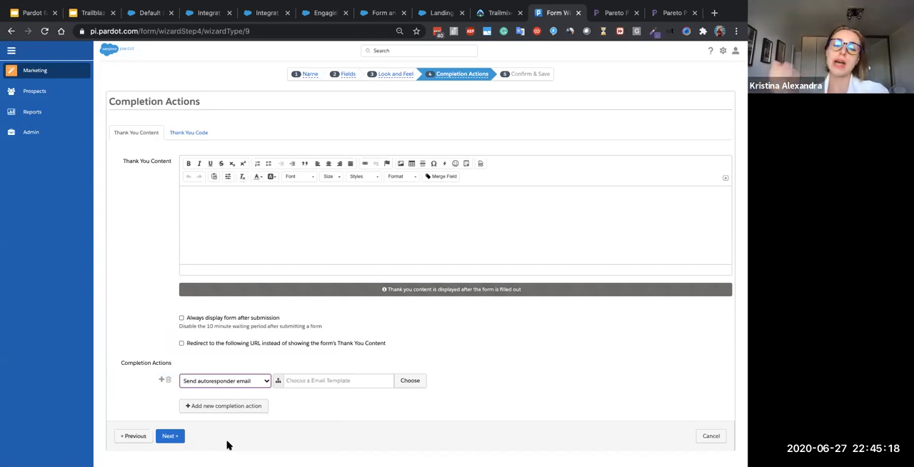
# - Browse the Uncategorized folder for an autoresponder email template and leave without choosing one
pyautogui.click(339, 382)
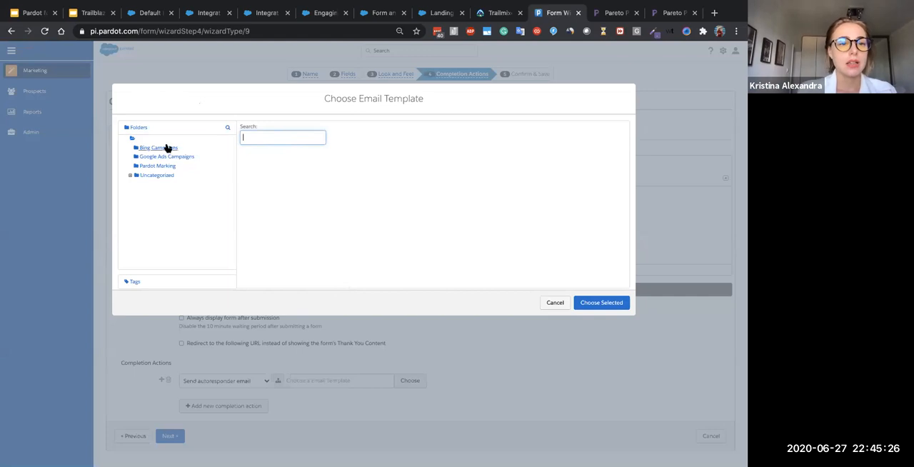
pyautogui.click(163, 176)
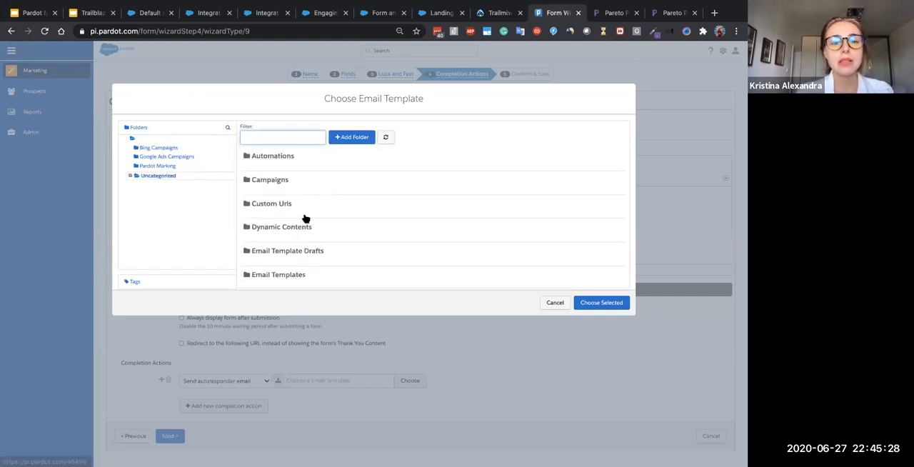
pyautogui.scroll(-1, 302, 239)
pyautogui.click(299, 246)
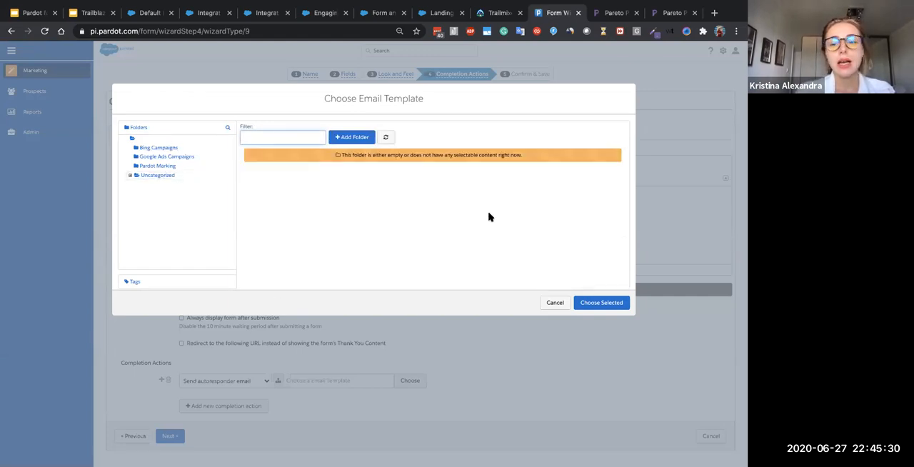
pyautogui.click(554, 302)
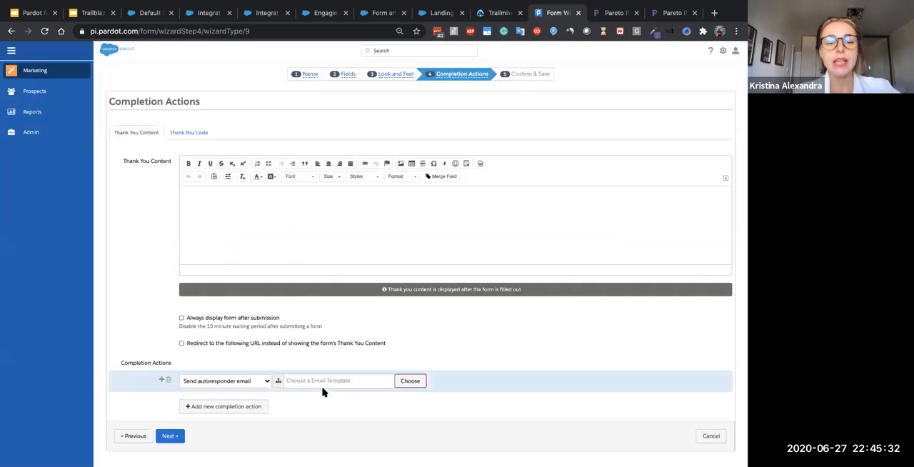
# - Review the available completion actions and change the form's action to Add to list
pyautogui.click(269, 382)
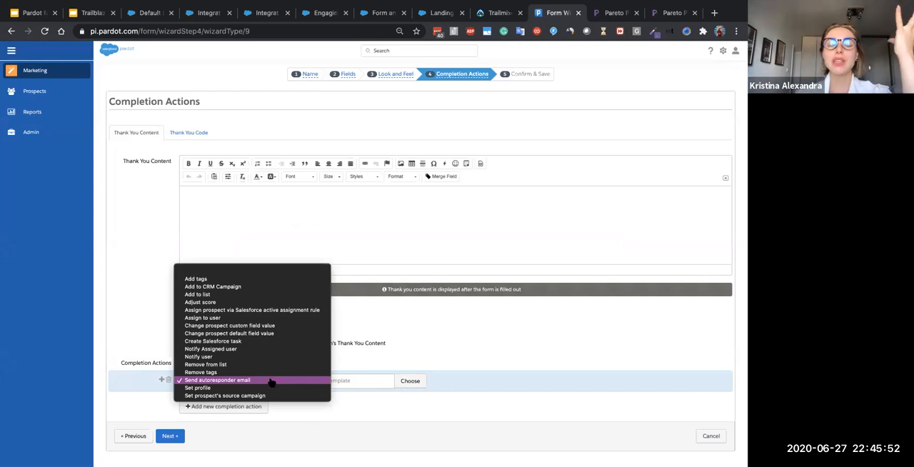
pyautogui.click(271, 381)
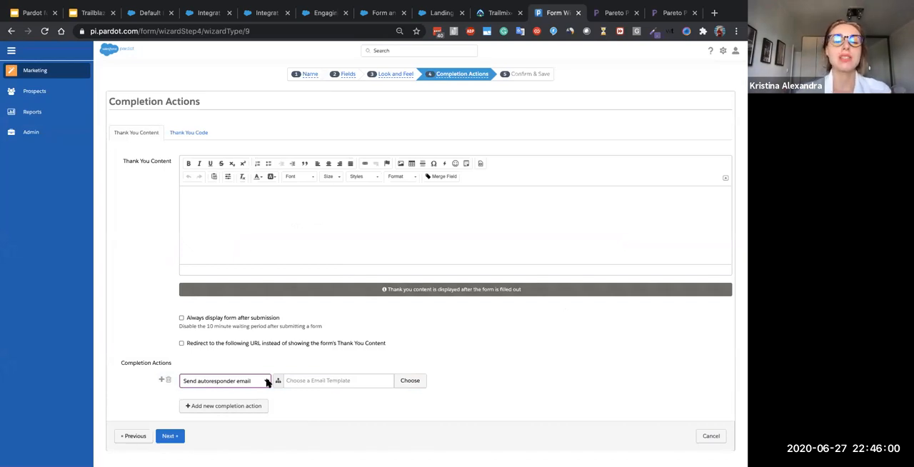
pyautogui.click(267, 381)
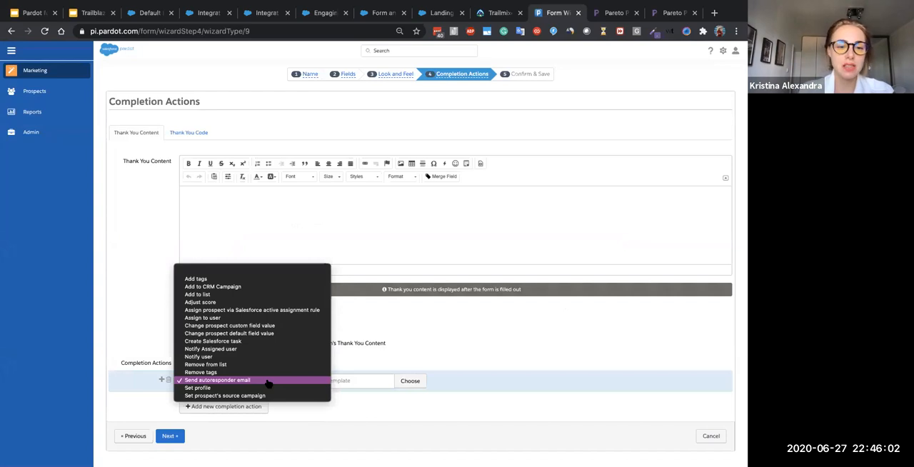
pyautogui.click(231, 294)
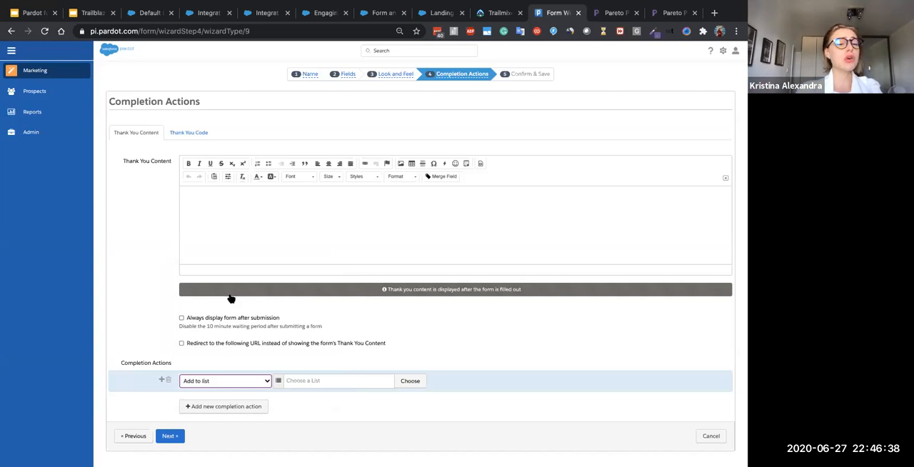
# - Change the completion action to Add to CRM Campaign for the 2015 BA Screenwriting follow-up campaign, with status Responded
pyautogui.click(208, 381)
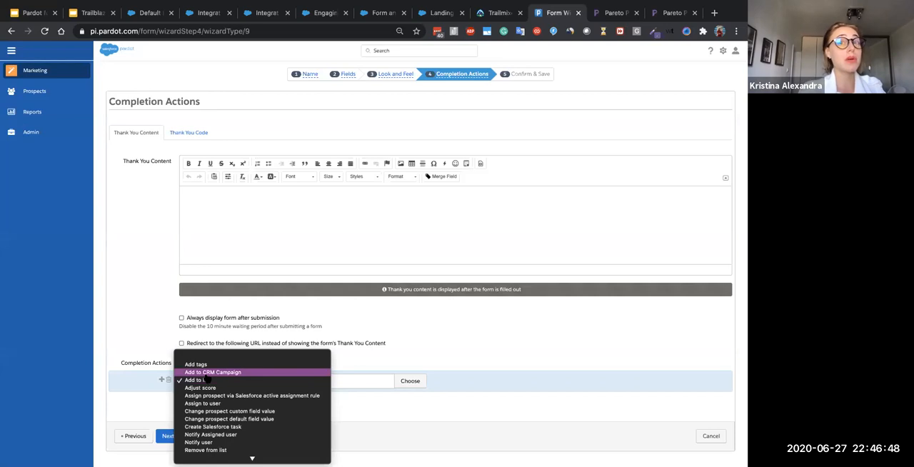
pyautogui.click(205, 372)
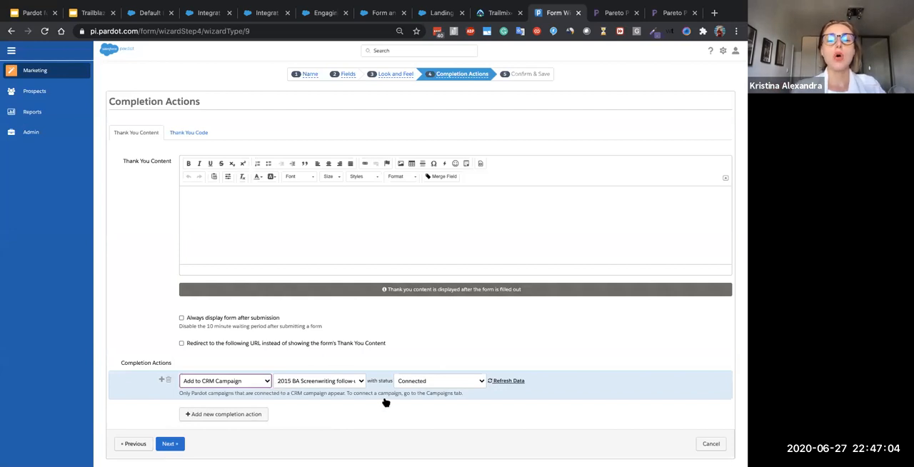
pyautogui.click(435, 380)
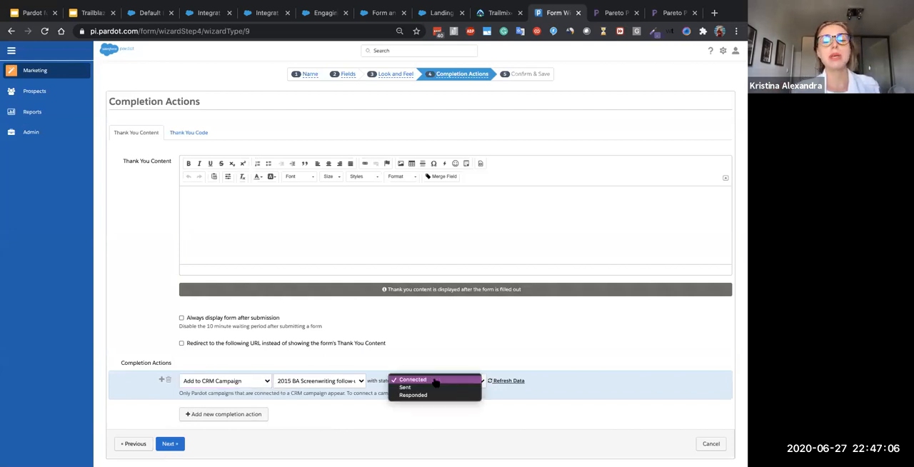
pyautogui.click(435, 380)
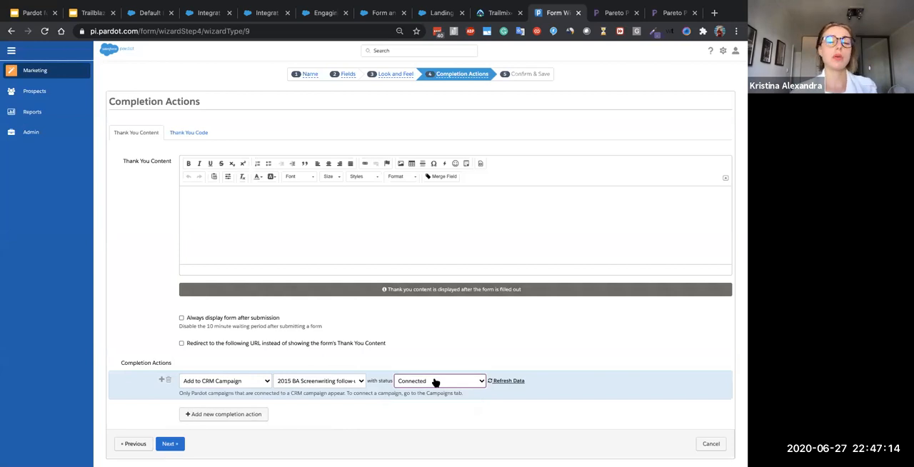
pyautogui.click(435, 381)
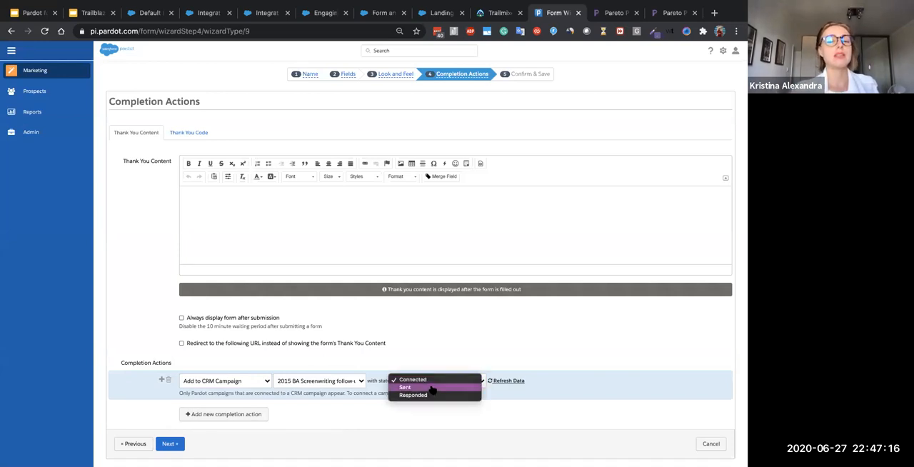
pyautogui.click(431, 387)
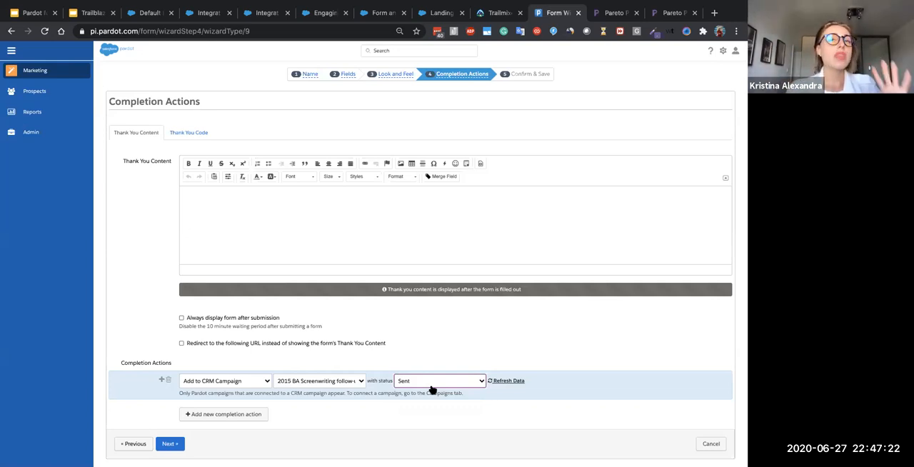
pyautogui.click(431, 386)
pyautogui.click(432, 389)
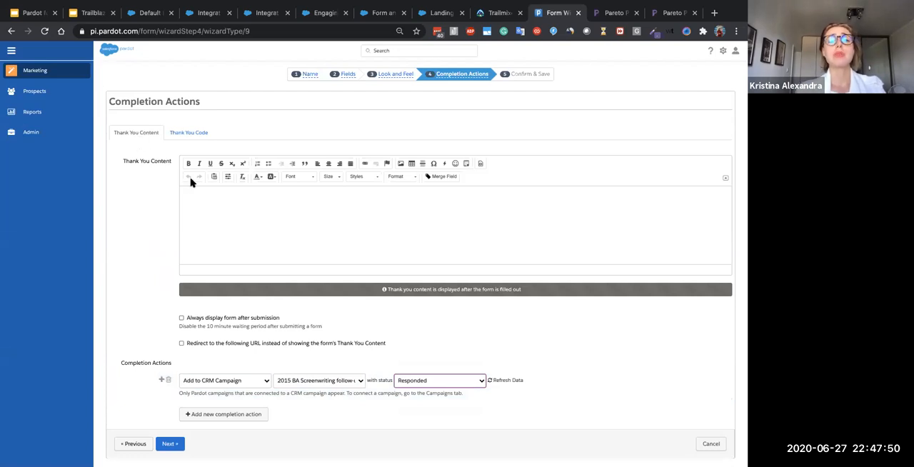
# - Enter "Thank you!" as the form's thank you content and check its HTML source
pyautogui.click(203, 210)
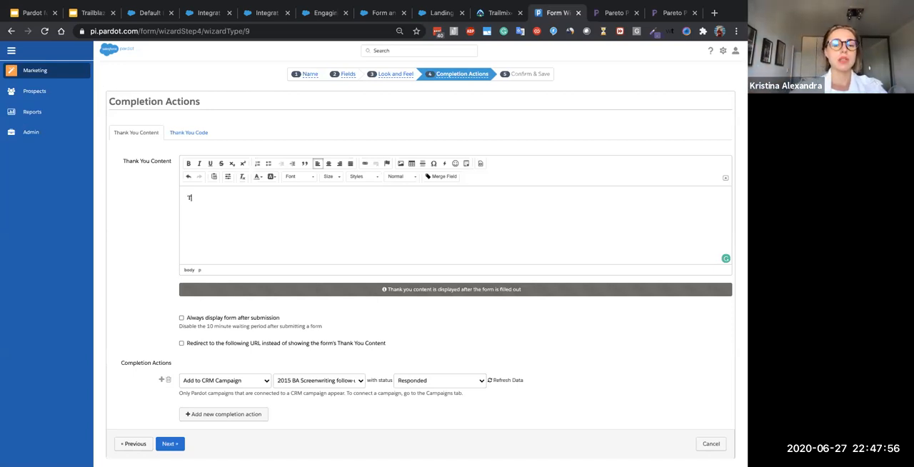
pyautogui.write('you!')
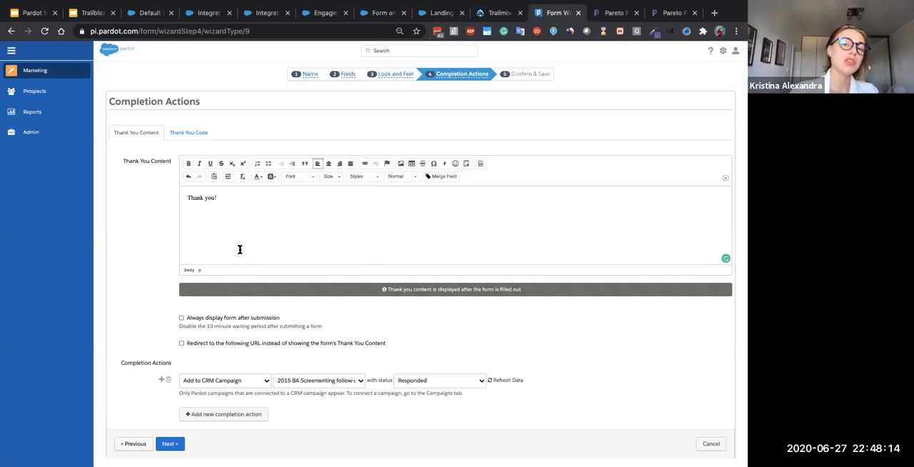
pyautogui.click(481, 165)
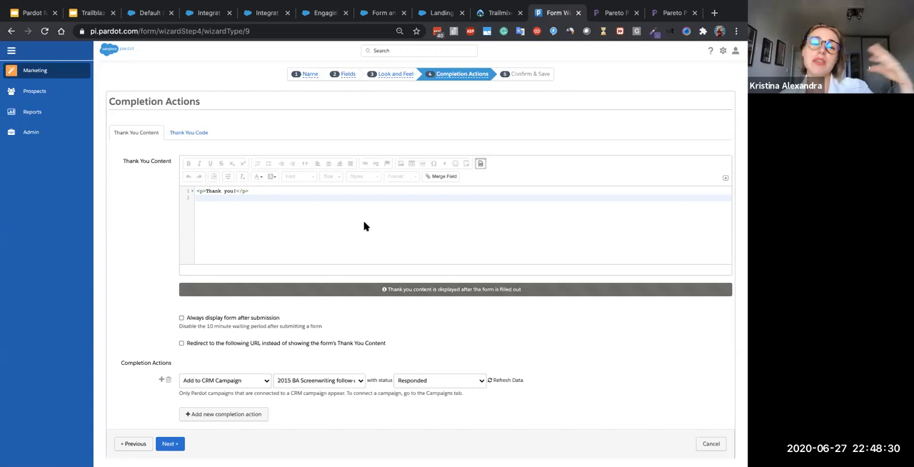
pyautogui.click(478, 165)
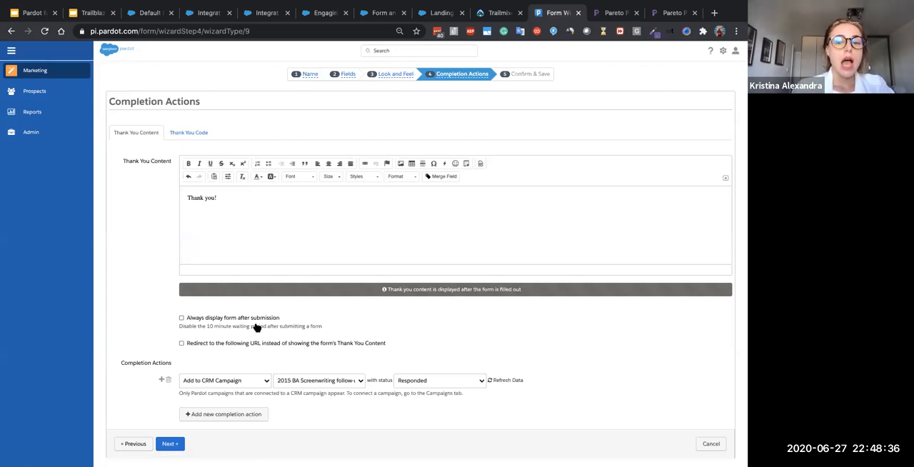
# - Continue to the form's summary, then confirm and save the form
pyautogui.click(170, 444)
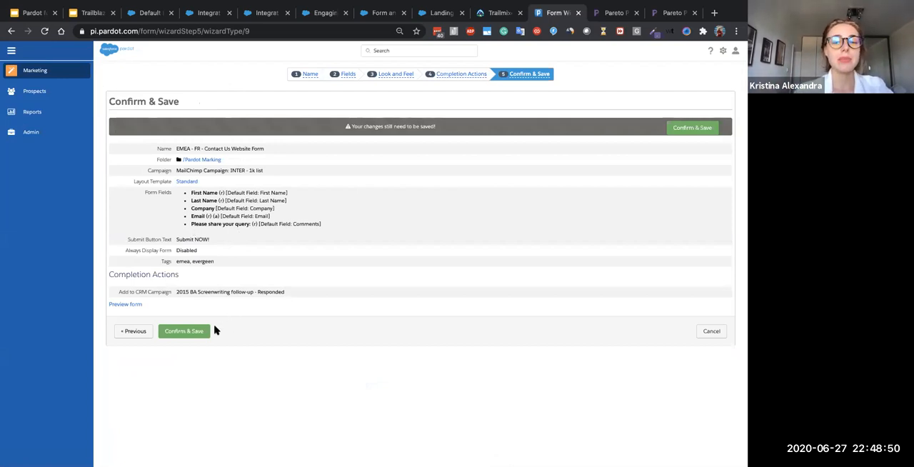
pyautogui.click(184, 332)
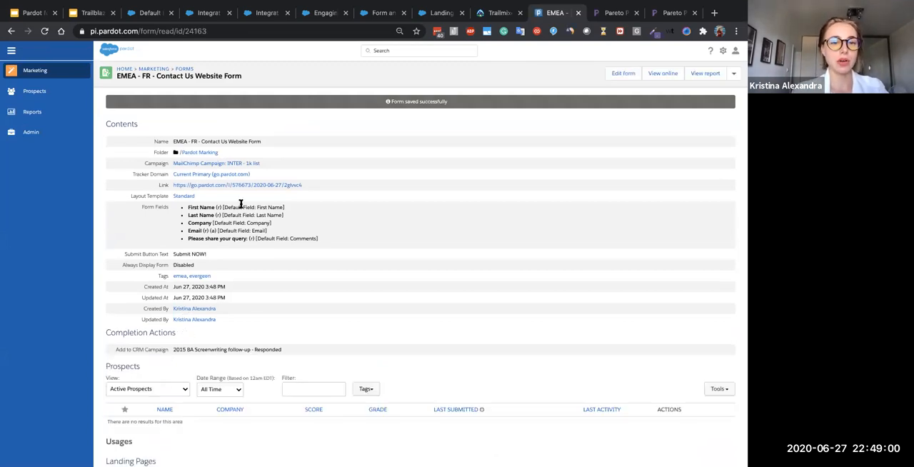
# - View the saved form through its public link, try its reCAPTCHA check, and close the page
pyautogui.click(197, 187)
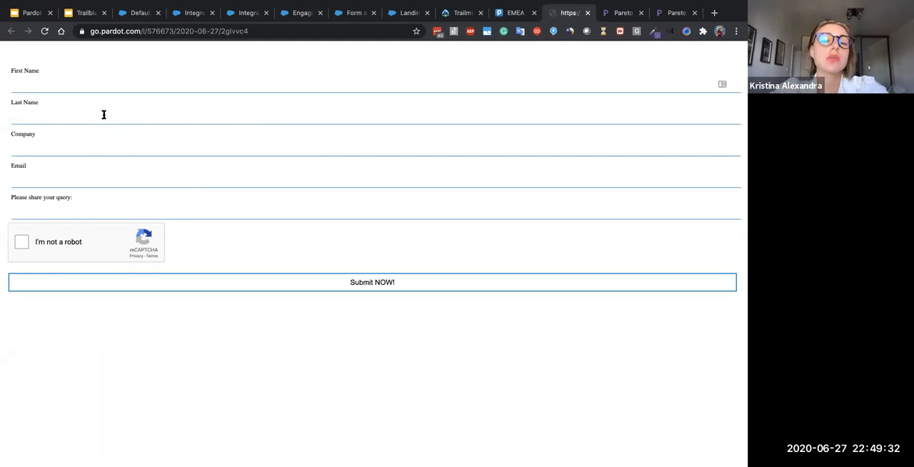
pyautogui.click(21, 244)
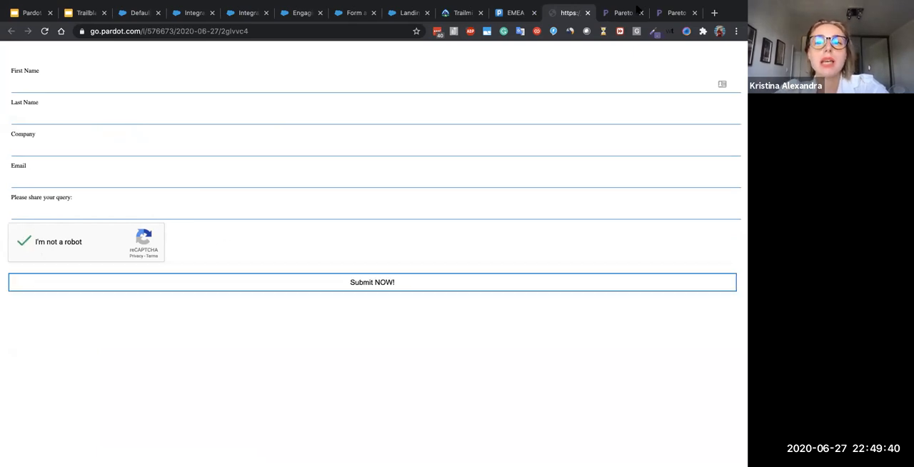
pyautogui.click(586, 13)
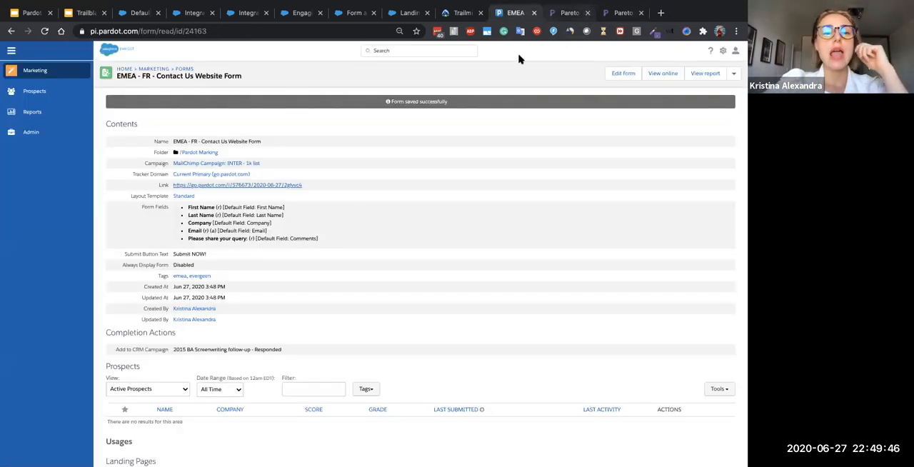
# - Reopen the form for editing to review its tracker domain options, and cancel without changes
pyautogui.click(637, 76)
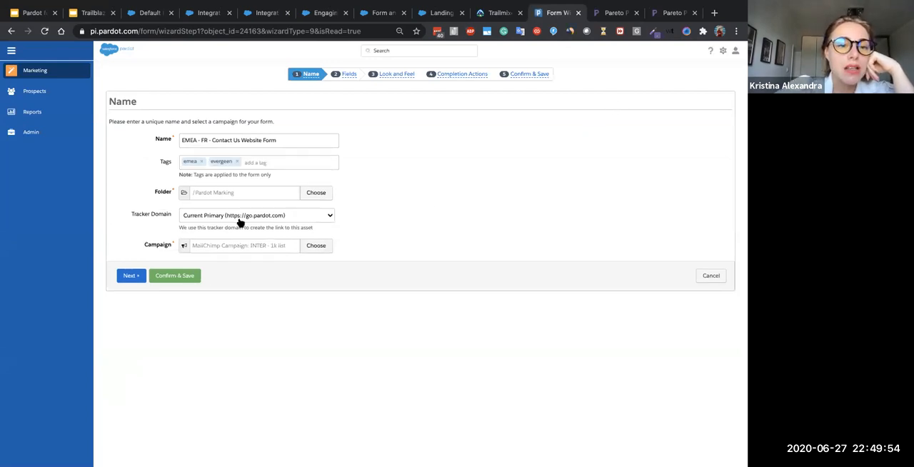
pyautogui.click(199, 220)
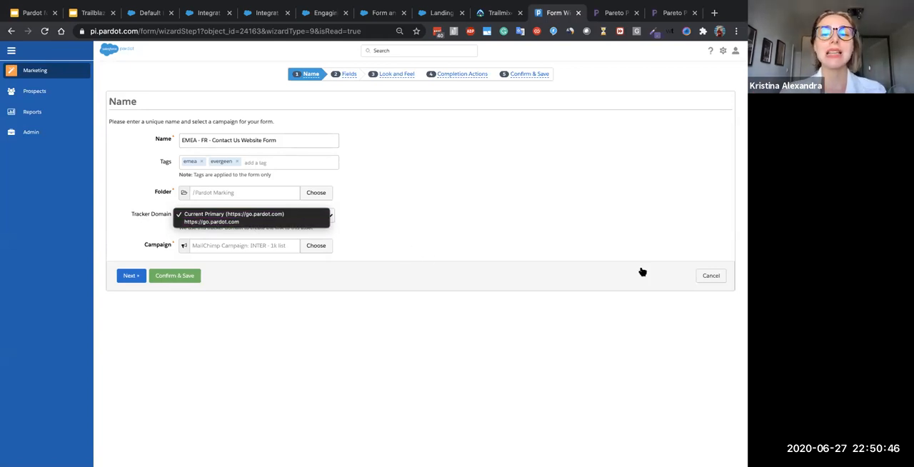
pyautogui.click(705, 280)
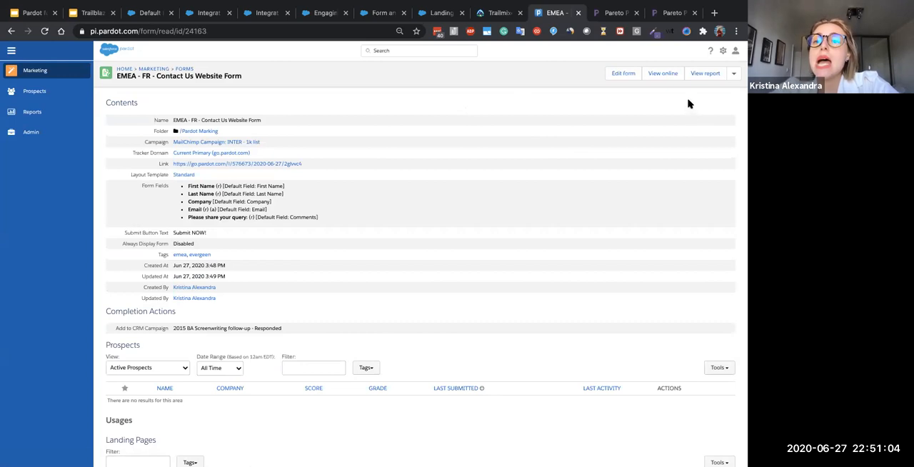
# - View the form's HTML embed code, select the whole iframe snippet, and close the code view
pyautogui.click(733, 76)
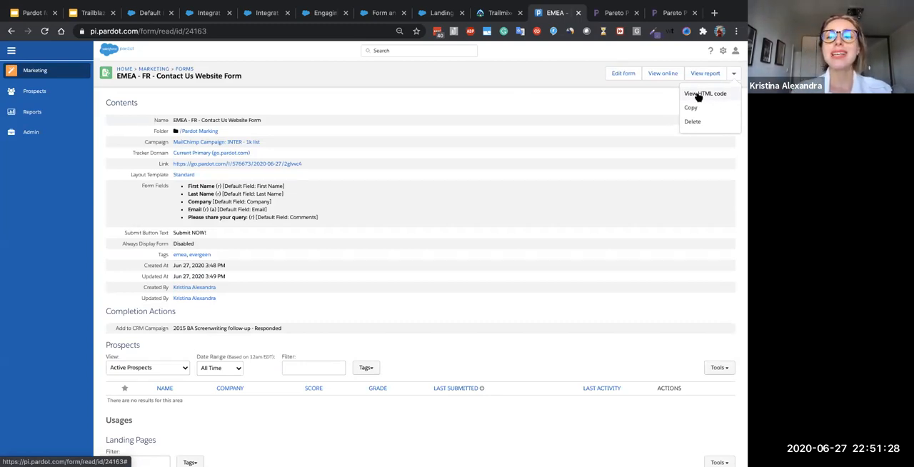
pyautogui.click(703, 95)
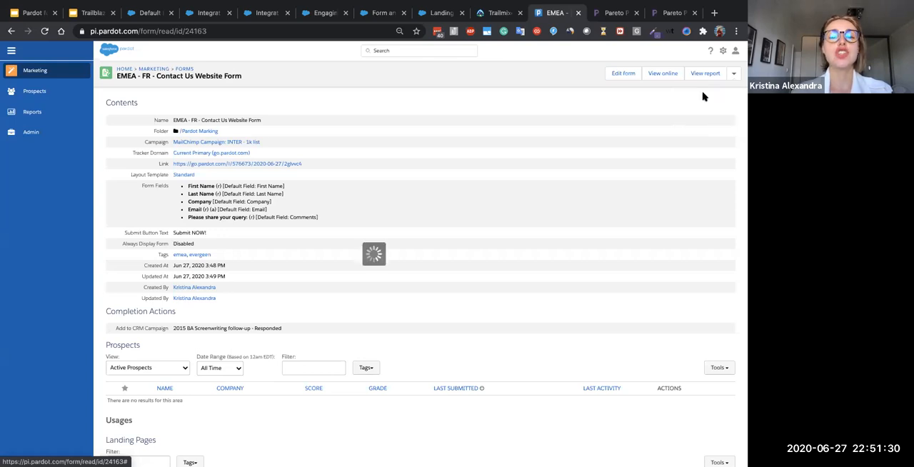
pyautogui.moveTo(176, 150); pyautogui.dragTo(95, 113)
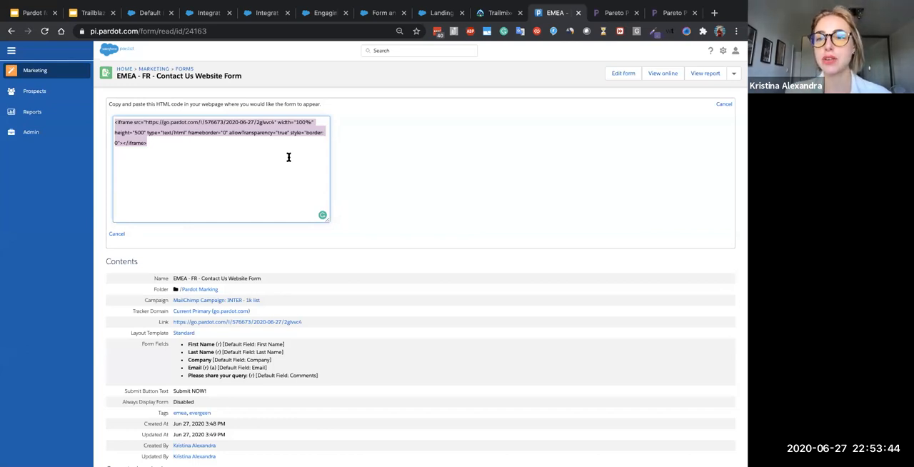
pyautogui.click(723, 104)
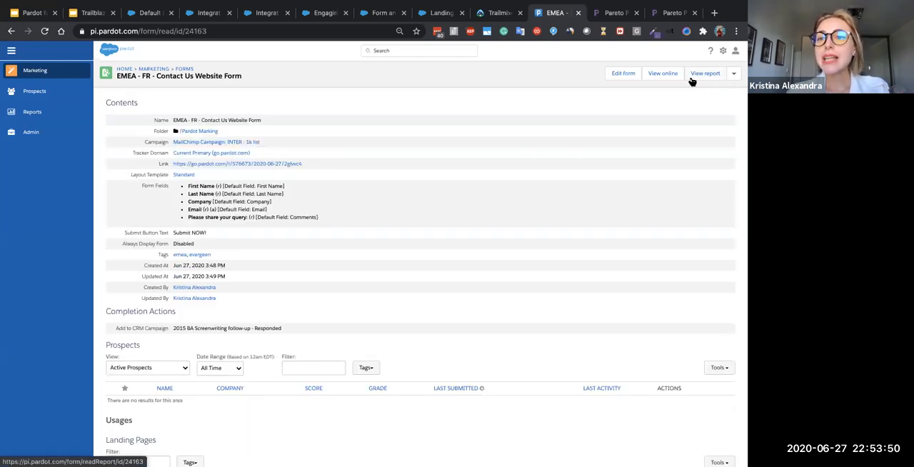
# - Open the BAPF Form's report from the forms list, examine its statistics, and return to the form's details
pyautogui.scroll(5, 699, 82)
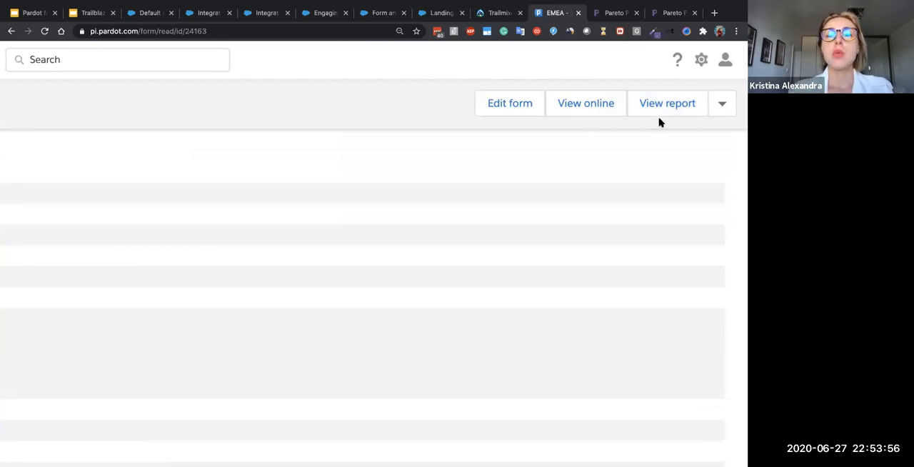
pyautogui.scroll(-5, 658, 122)
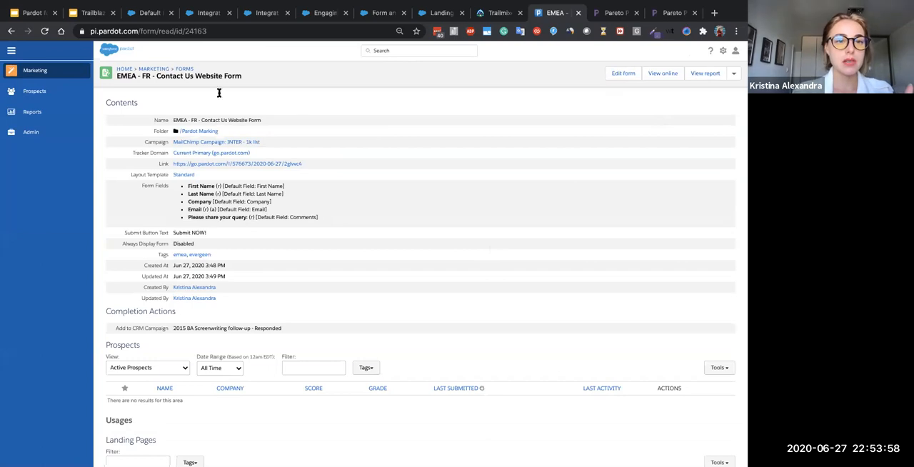
pyautogui.click(184, 69)
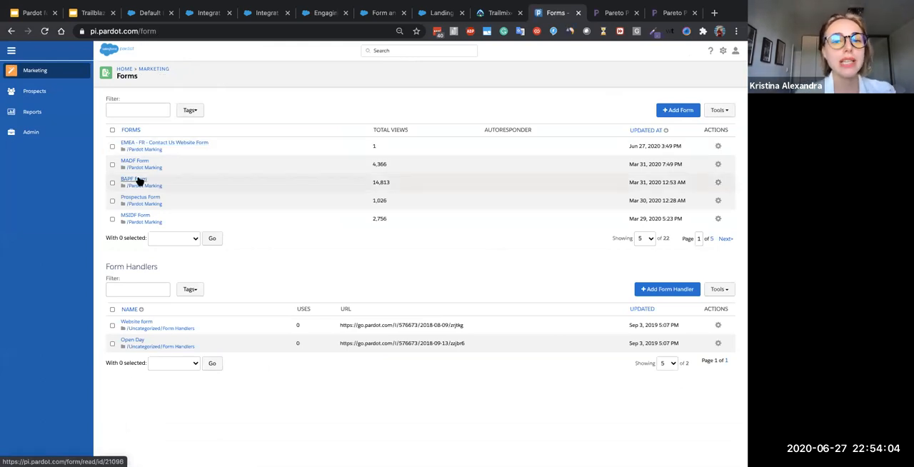
pyautogui.click(140, 182)
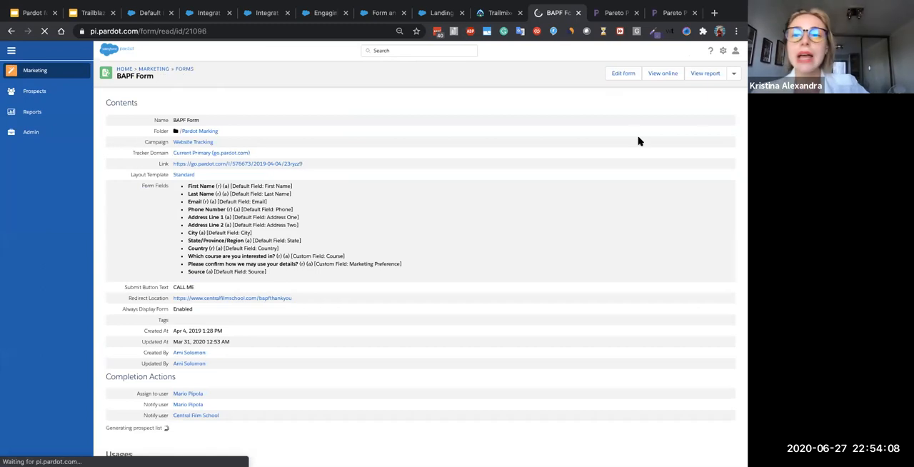
pyautogui.click(704, 73)
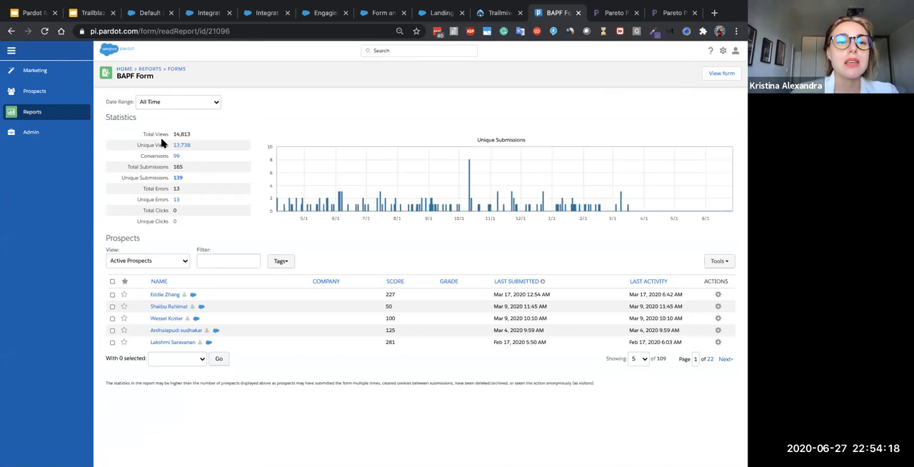
pyautogui.moveTo(144, 132); pyautogui.dragTo(178, 254)
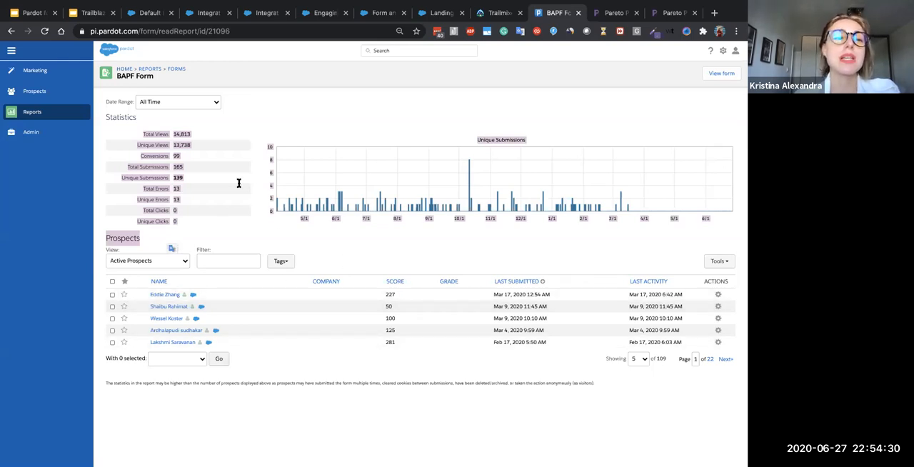
pyautogui.click(11, 31)
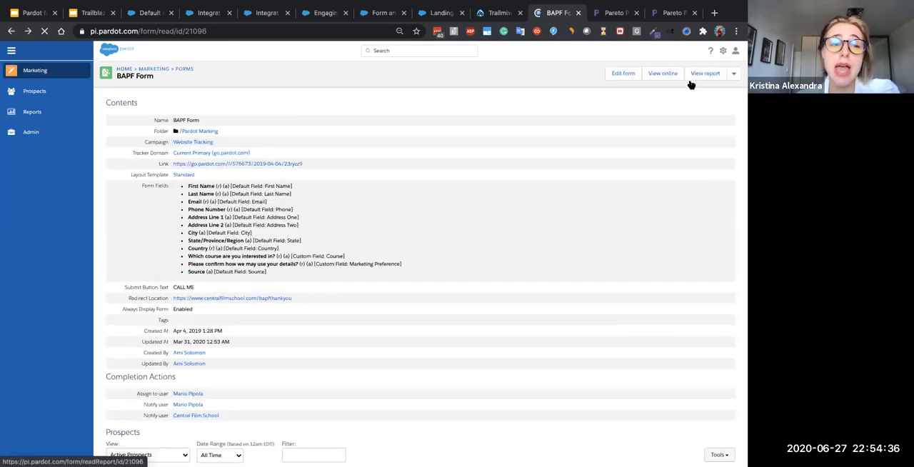
# - Review the additional actions available for the BAPF Form and return to the forms list
pyautogui.moveTo(49, 116)
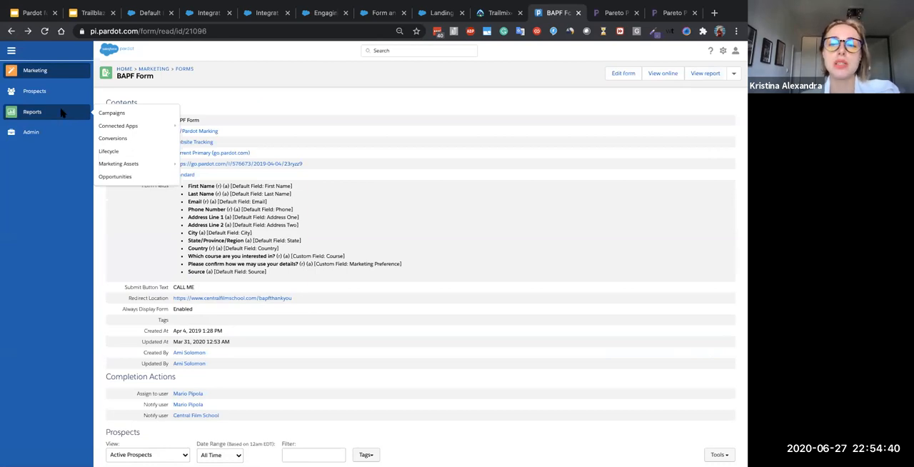
pyautogui.click(733, 74)
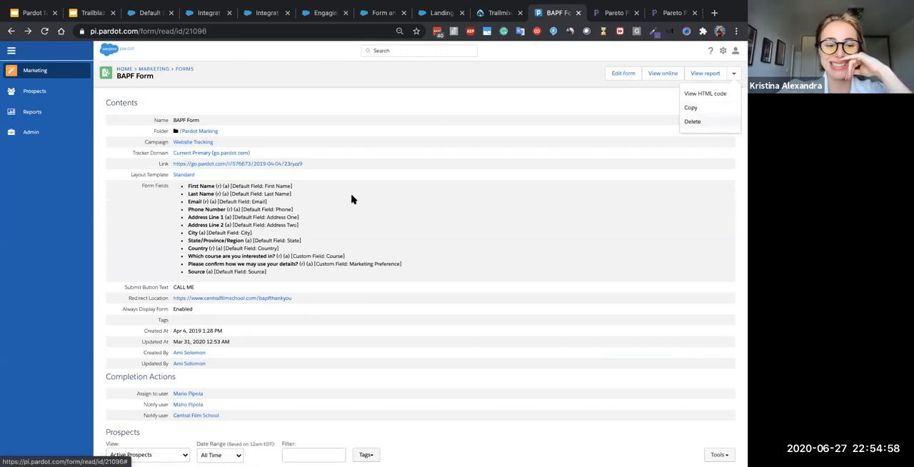
pyautogui.click(10, 31)
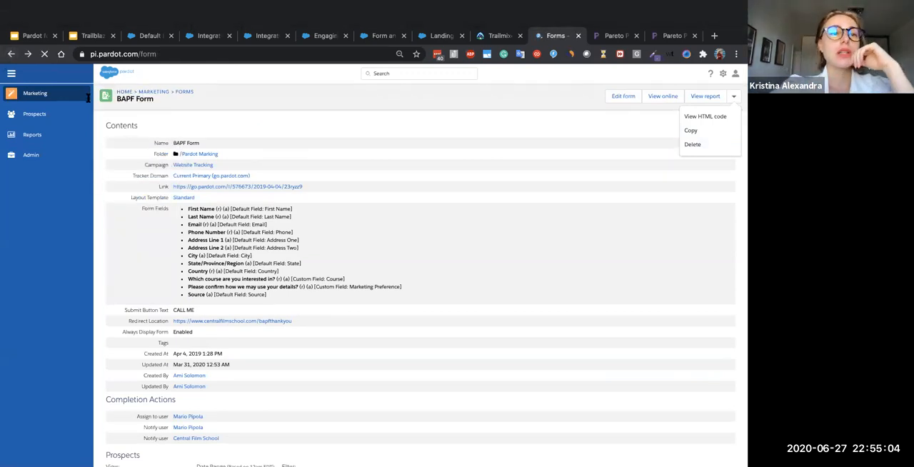
# - Open the form handlers list, start a new form handler, and look over its available settings
pyautogui.moveTo(71, 75)
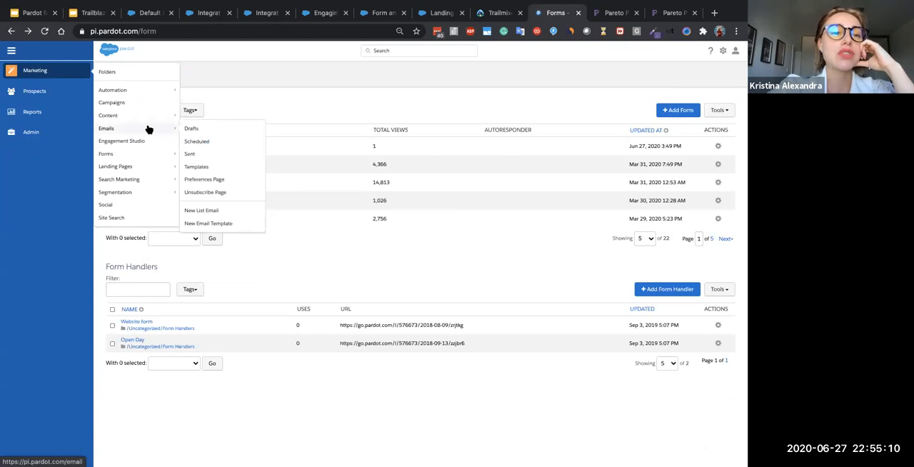
pyautogui.moveTo(132, 159)
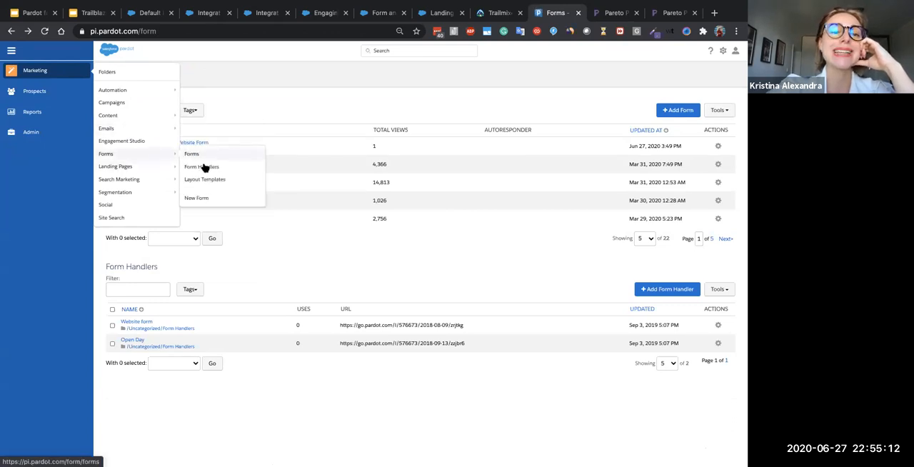
pyautogui.click(201, 167)
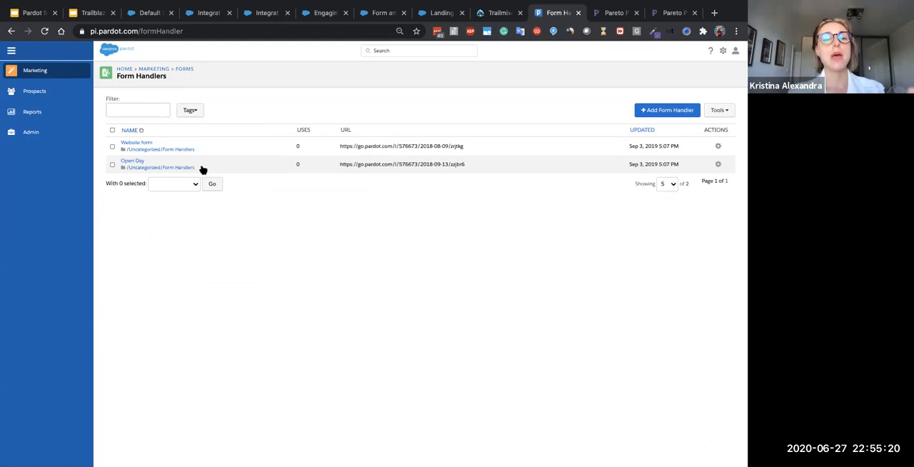
pyautogui.click(646, 112)
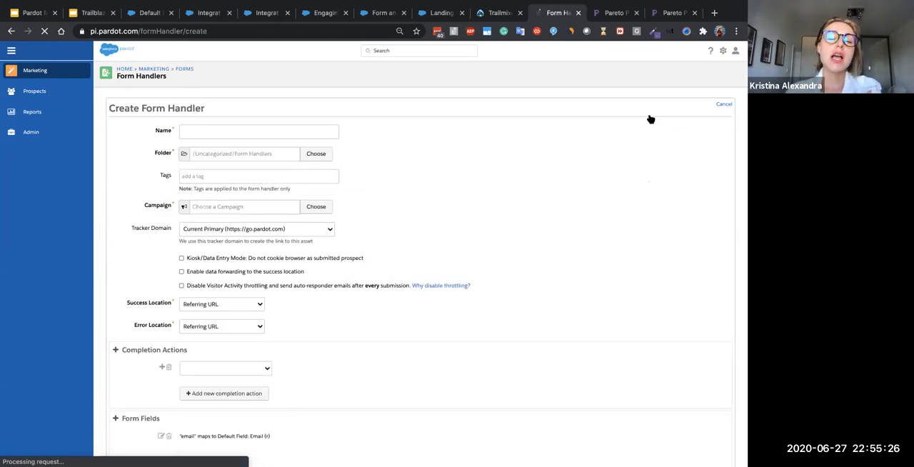
pyautogui.scroll(-1, 535, 301)
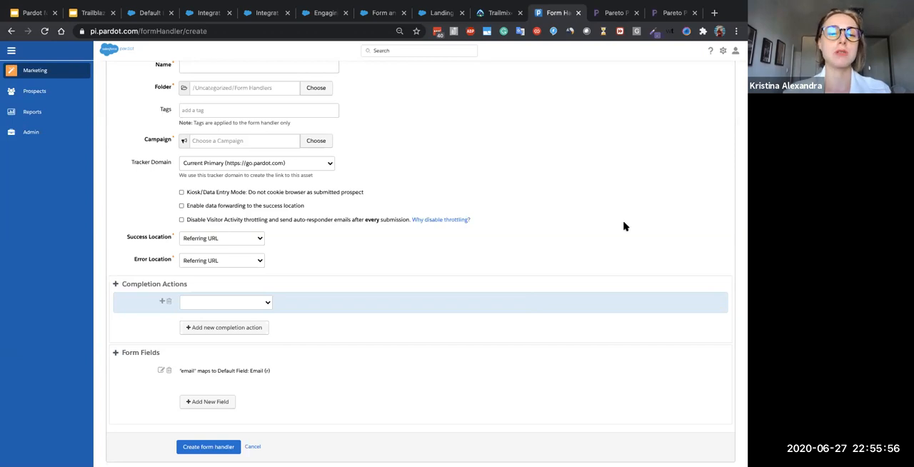
pyautogui.scroll(2, 622, 224)
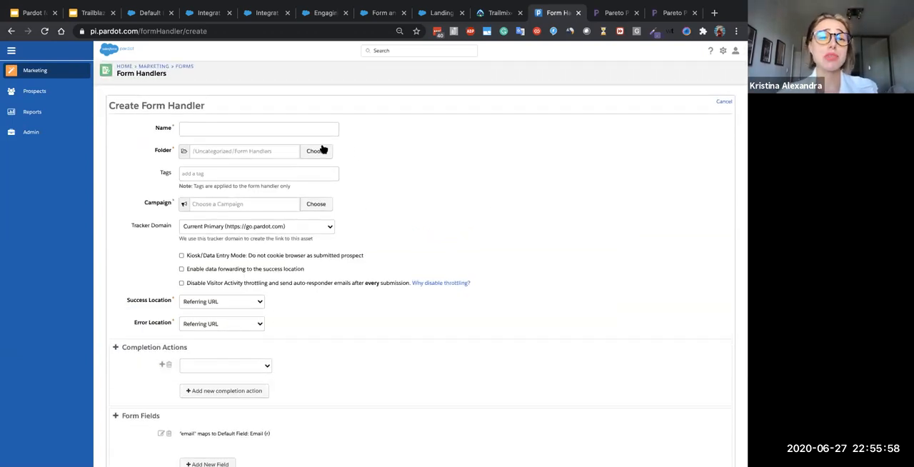
# - Name the new form handler "ASIA - Singapor - Contact Us Main"
pyautogui.click(294, 126)
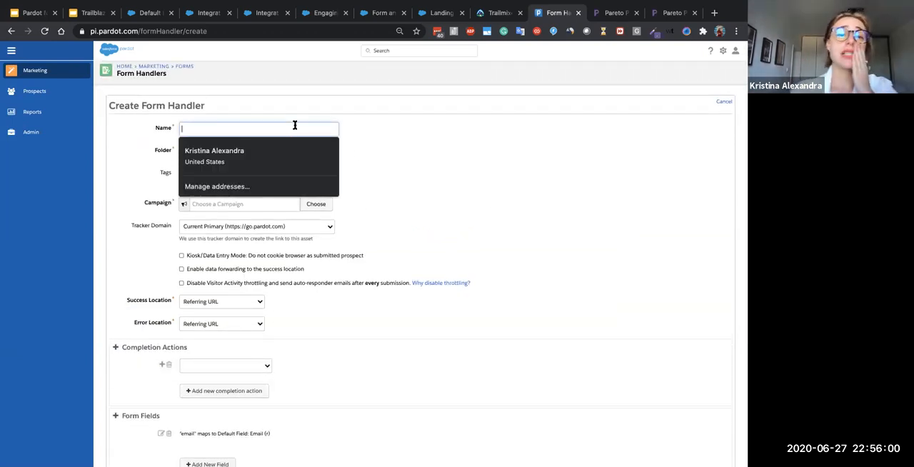
pyautogui.write('ASIA - Singaport')
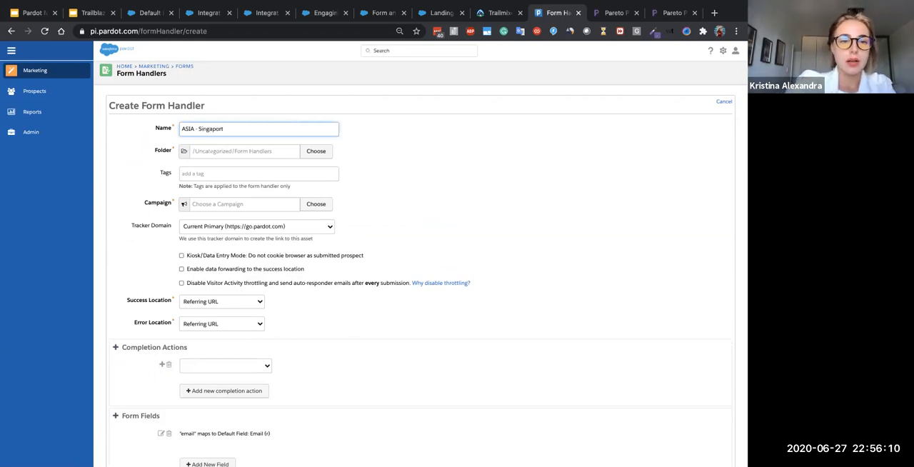
pyautogui.press('Return')
pyautogui.press('BackSpace')
pyautogui.write('e')
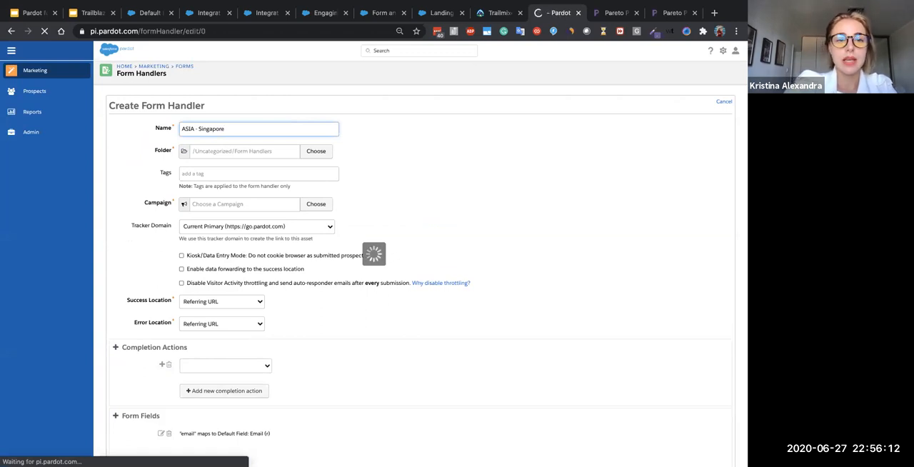
pyautogui.click(231, 150)
pyautogui.write('- Contact Us Main')
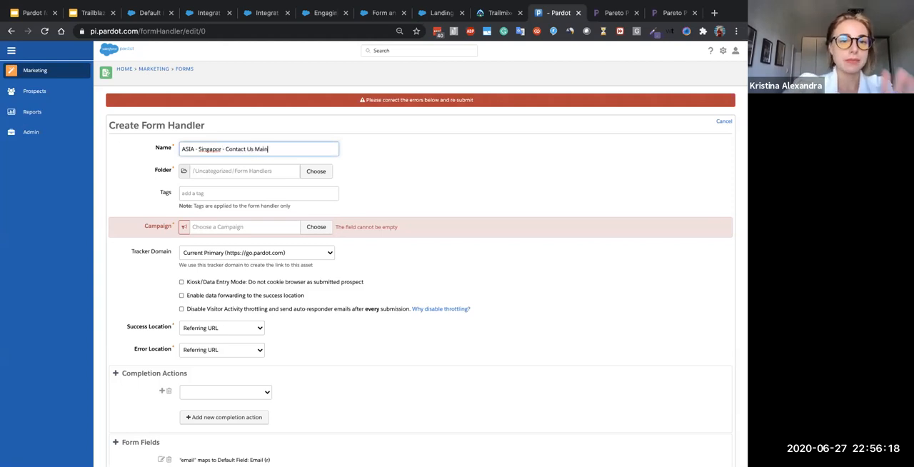
# - Store the form handler in the Pardot Marking folder and add the tag "asia"
pyautogui.click(247, 172)
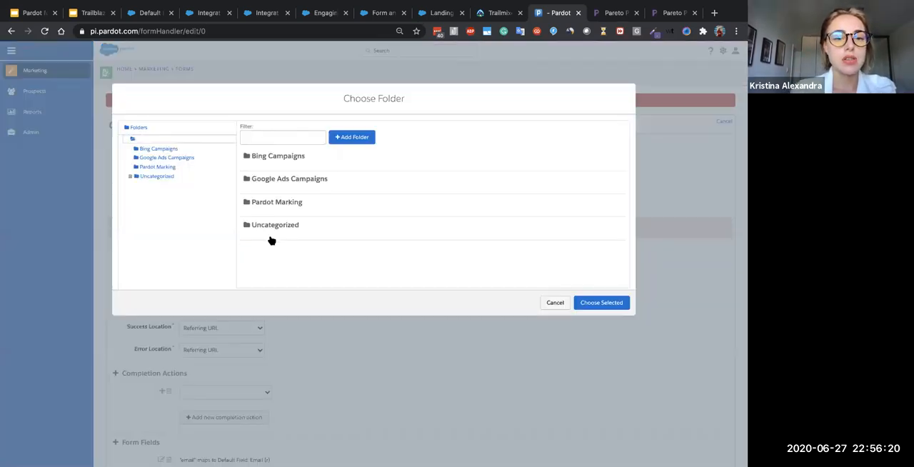
pyautogui.click(271, 207)
pyautogui.click(593, 304)
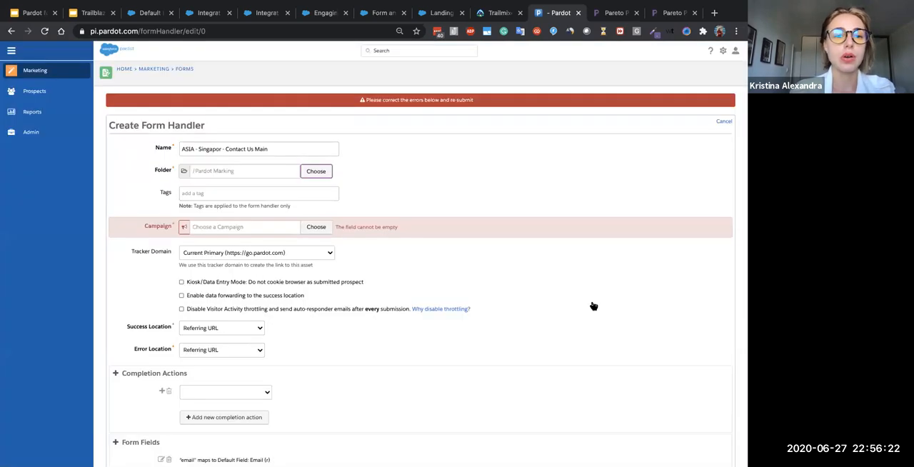
pyautogui.click(290, 193)
pyautogui.write('a')
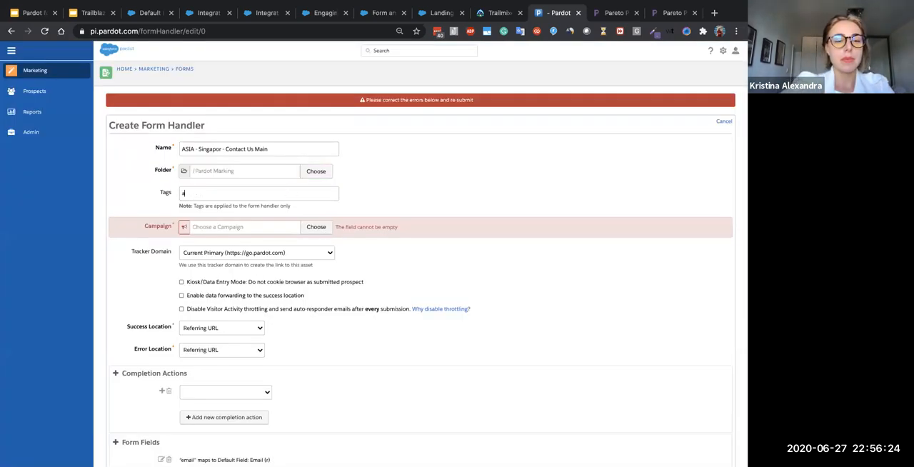
pyautogui.write('s')
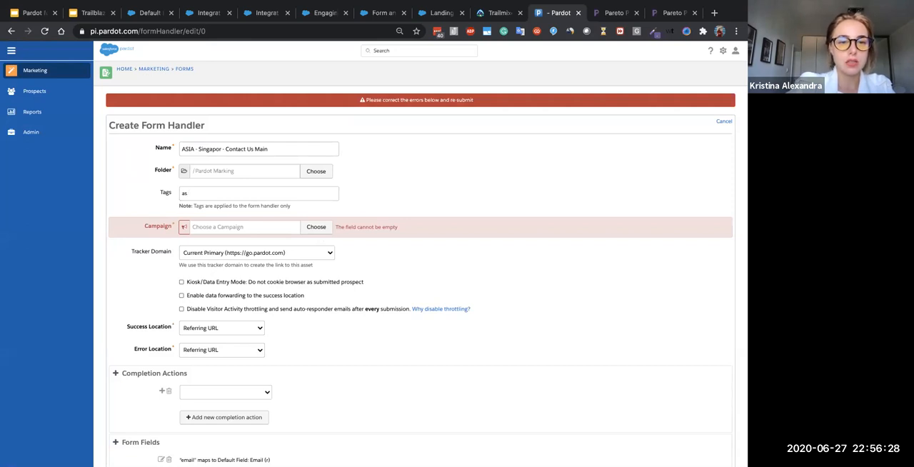
pyautogui.write('aiia')
pyautogui.press('Return')
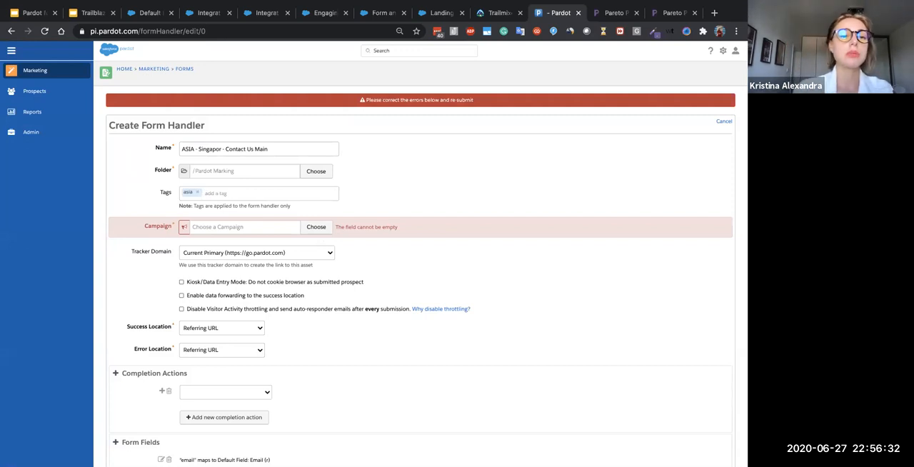
# - Assign the campaign "MailChimp Campaign: MA discounts for Alumni" to the form handler
pyautogui.click(268, 228)
pyautogui.click(268, 229)
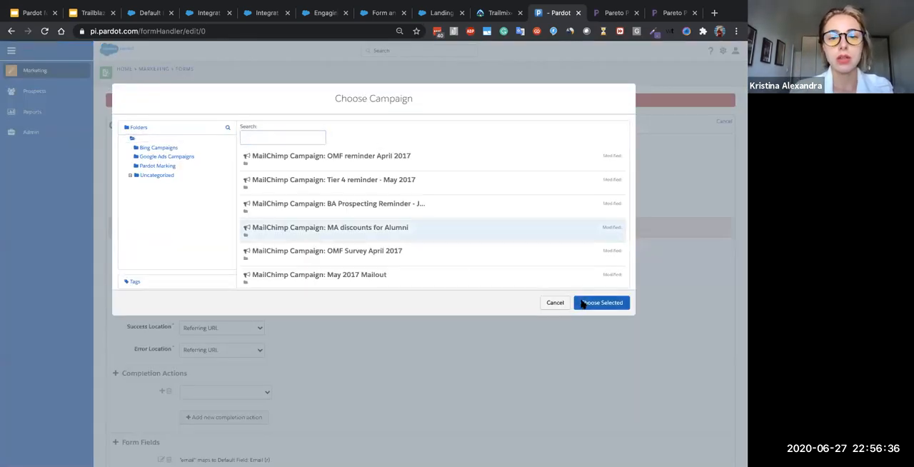
pyautogui.click(581, 304)
# - Check the tracker domain options, keeping Current Primary, and enable data forwarding to the success location
pyautogui.scroll(-2, 561, 316)
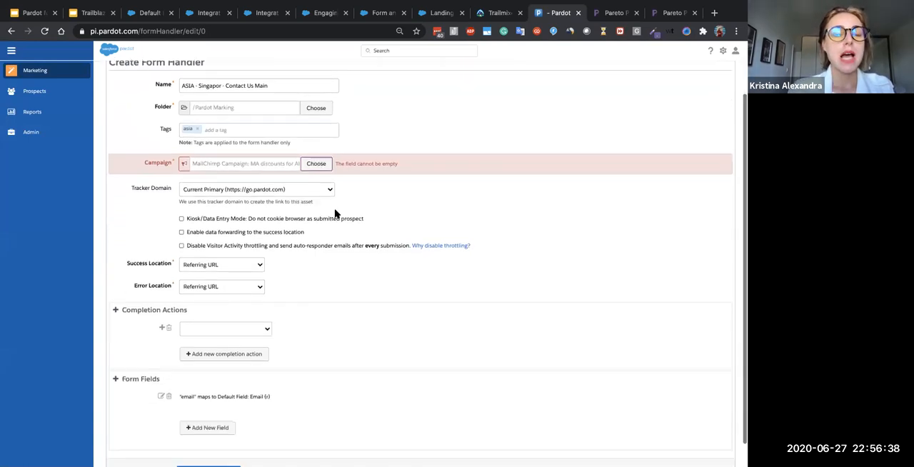
pyautogui.click(312, 192)
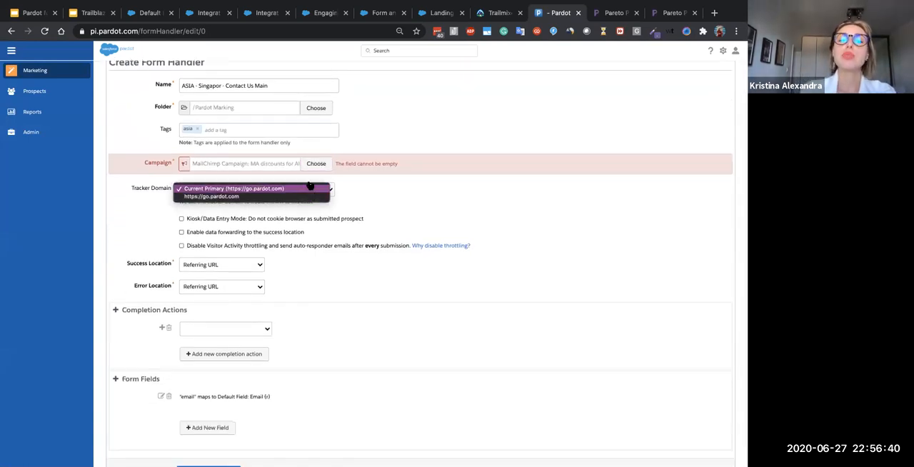
pyautogui.click(404, 196)
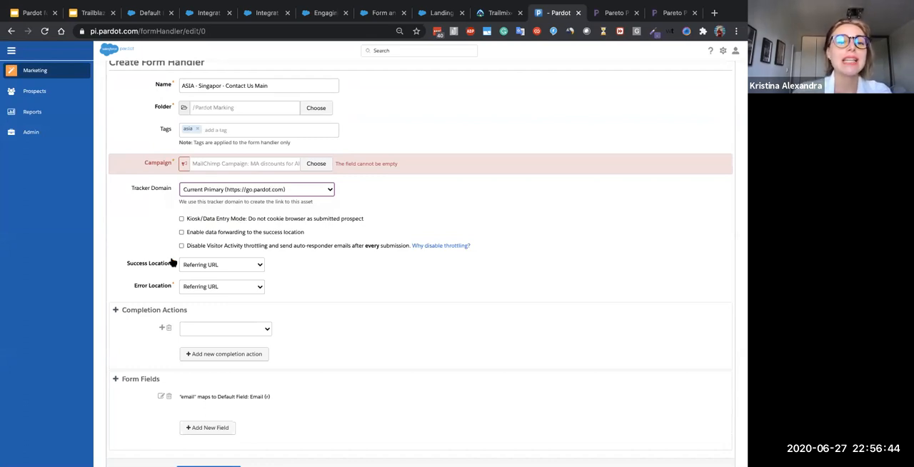
pyautogui.click(240, 234)
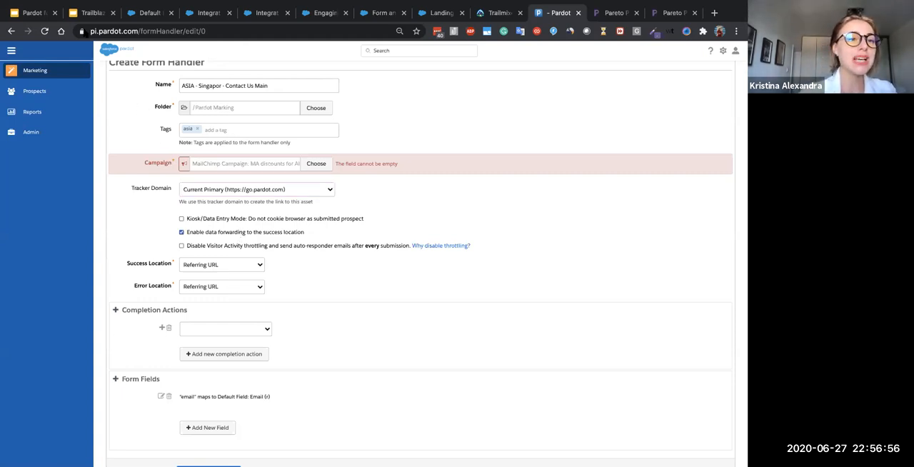
# - Switch to the Google Slides deck and look through its slides on adding Pardot forms to a website and prospect fields
pyautogui.click(82, 14)
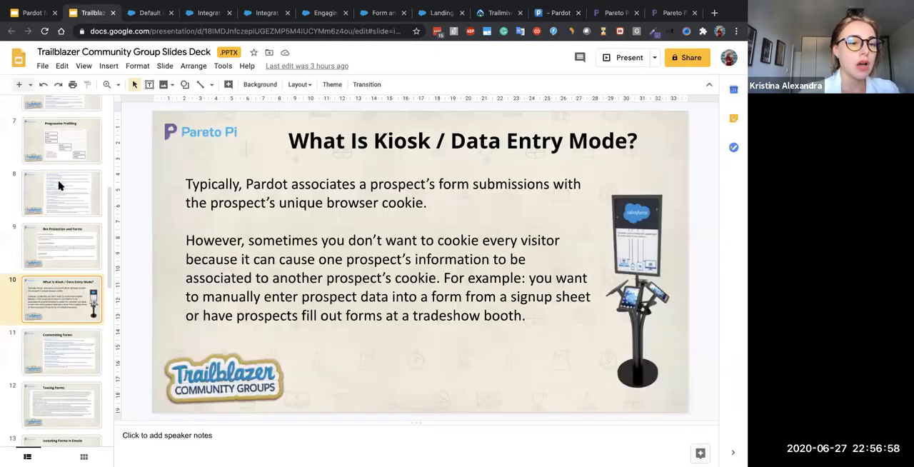
pyautogui.scroll(-2, 53, 265)
pyautogui.scroll(-3, 50, 266)
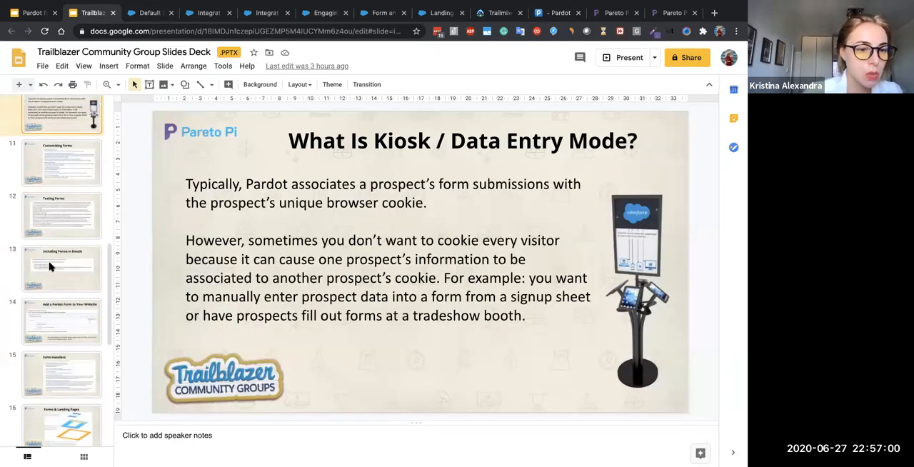
pyautogui.scroll(-1, 50, 266)
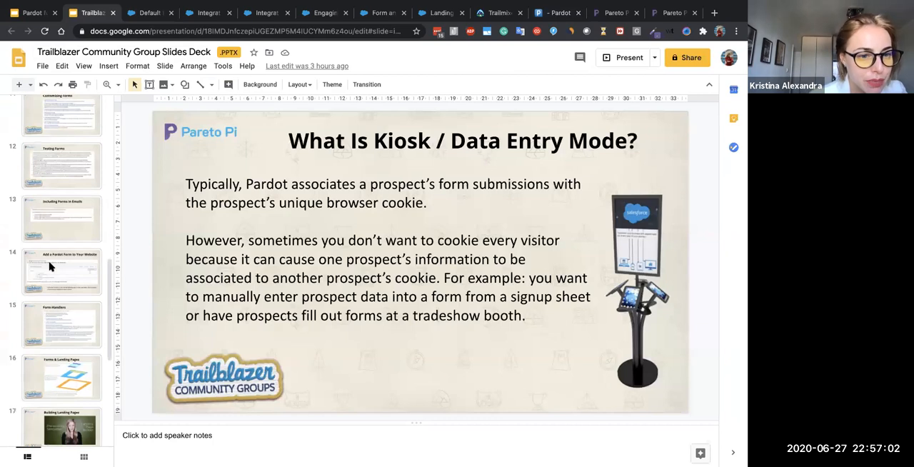
pyautogui.click(50, 267)
pyautogui.scroll(3, 50, 267)
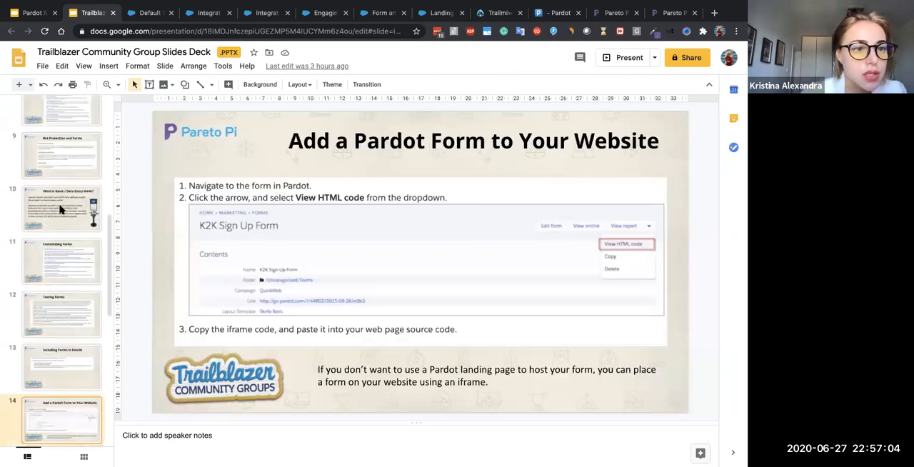
pyautogui.click(62, 153)
pyautogui.scroll(2, 62, 154)
pyautogui.click(62, 135)
pyautogui.click(58, 186)
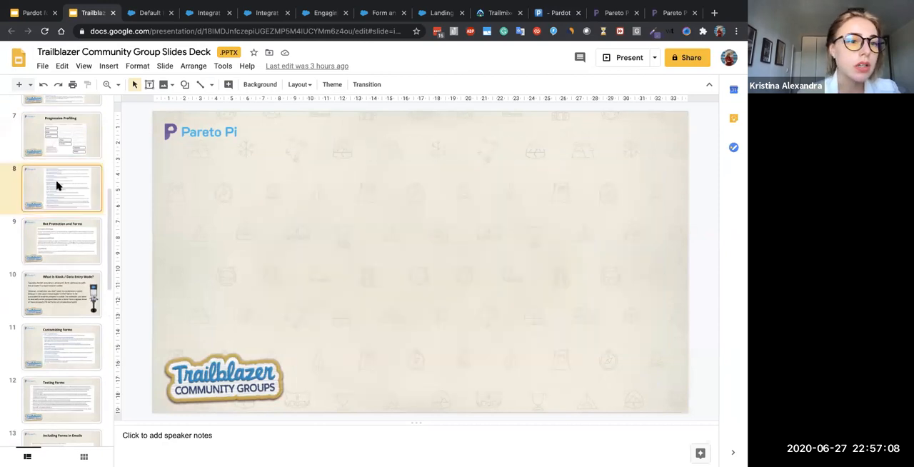
# - Examine the slides on landing page templates, reports, form handlers and website embedding, and return to the Pardot form handler
pyautogui.scroll(2, 58, 186)
pyautogui.scroll(-4, 57, 186)
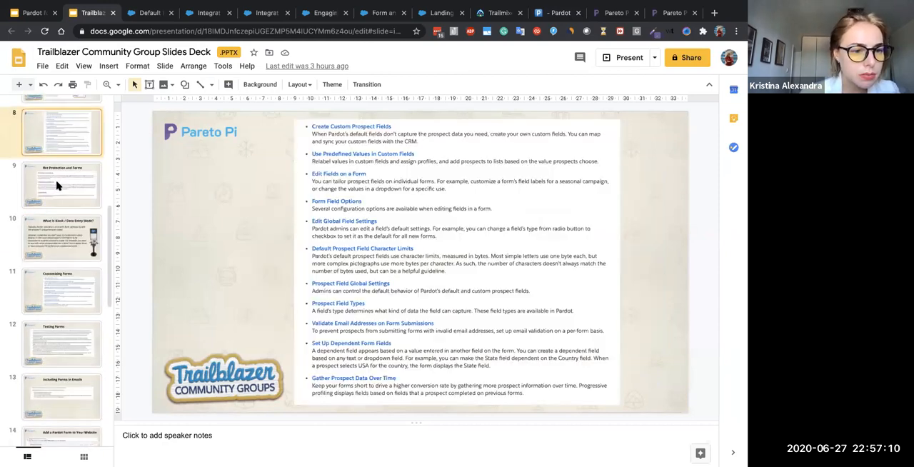
pyautogui.scroll(-1, 58, 185)
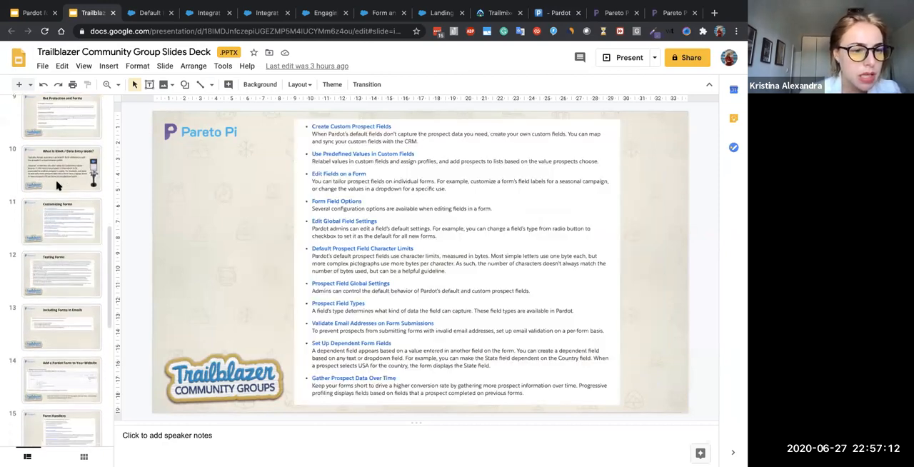
pyautogui.scroll(-2, 61, 271)
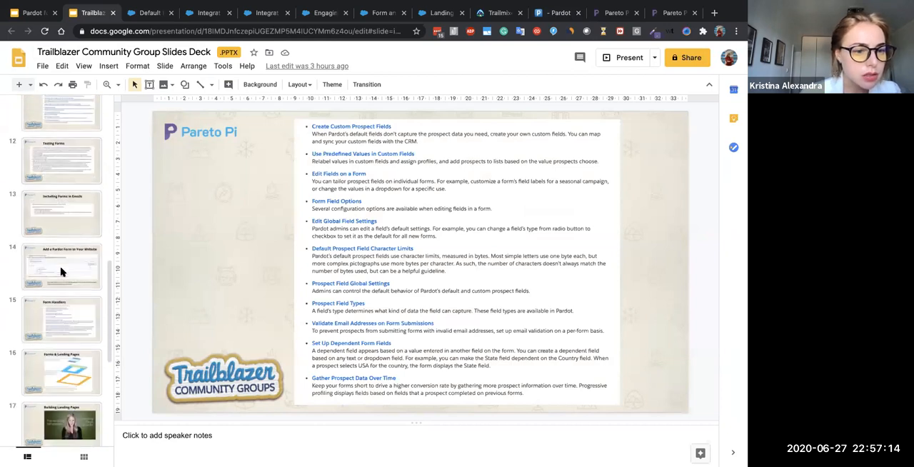
pyautogui.scroll(-4, 60, 271)
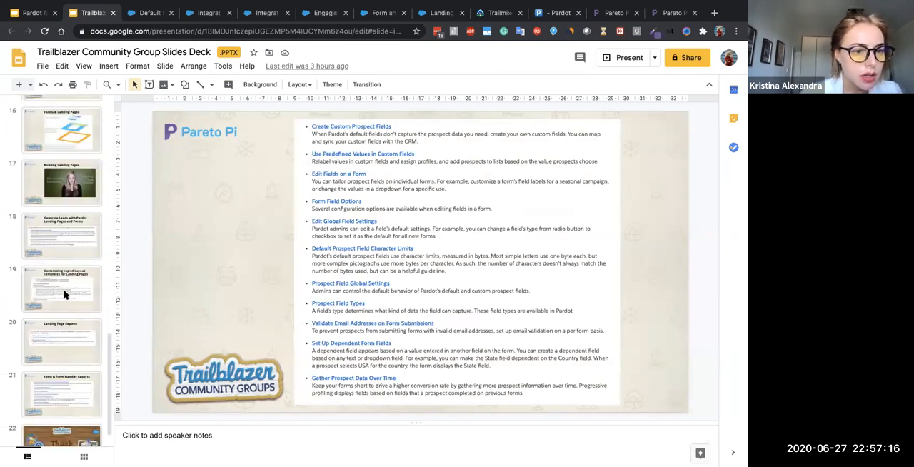
pyautogui.click(63, 293)
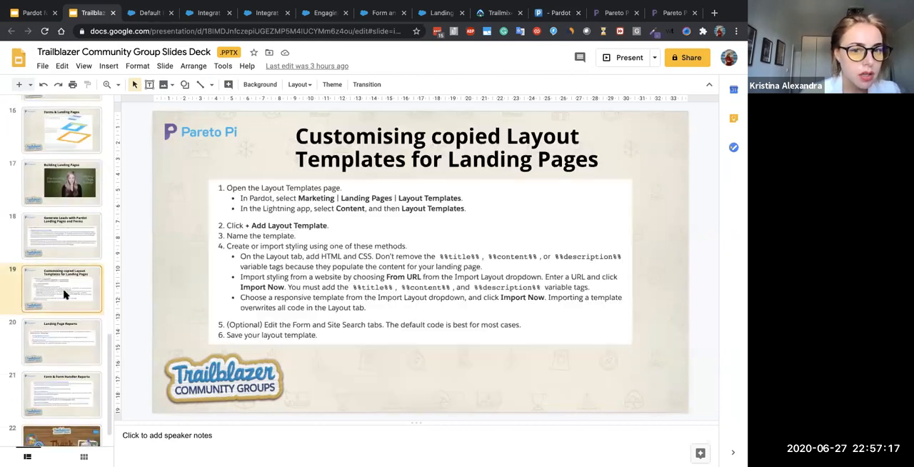
pyautogui.click(57, 250)
pyautogui.click(62, 356)
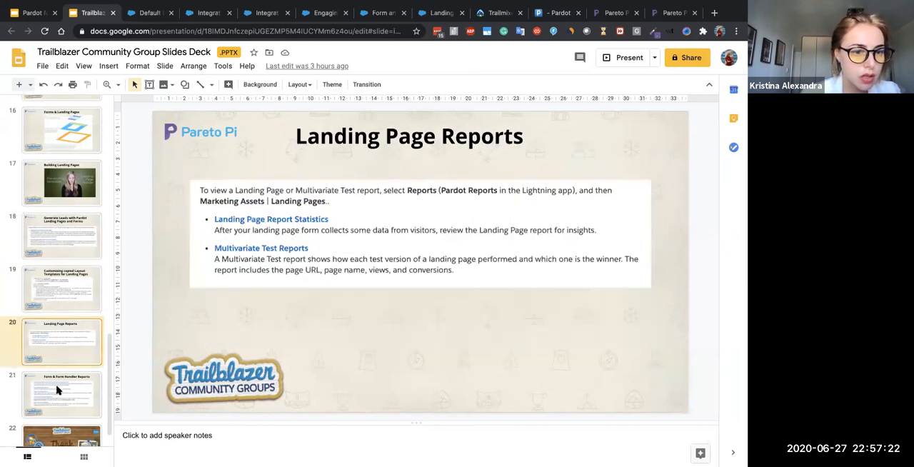
pyautogui.click(59, 389)
pyautogui.scroll(3, 61, 275)
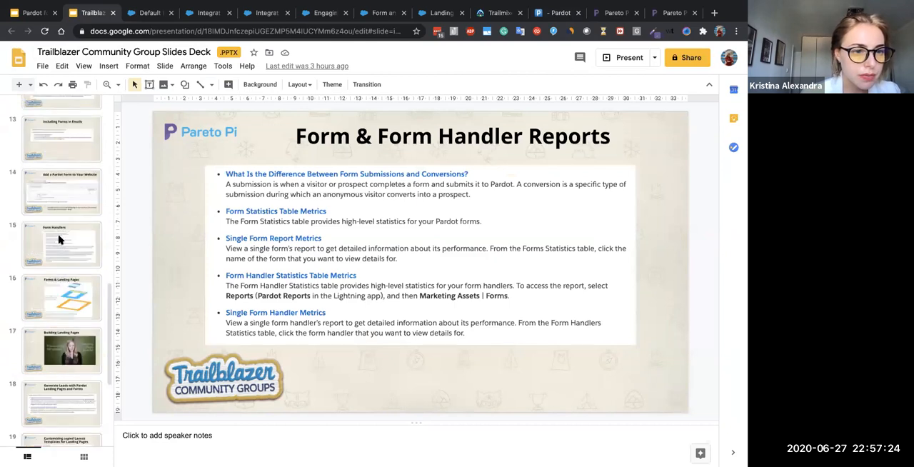
pyautogui.click(60, 227)
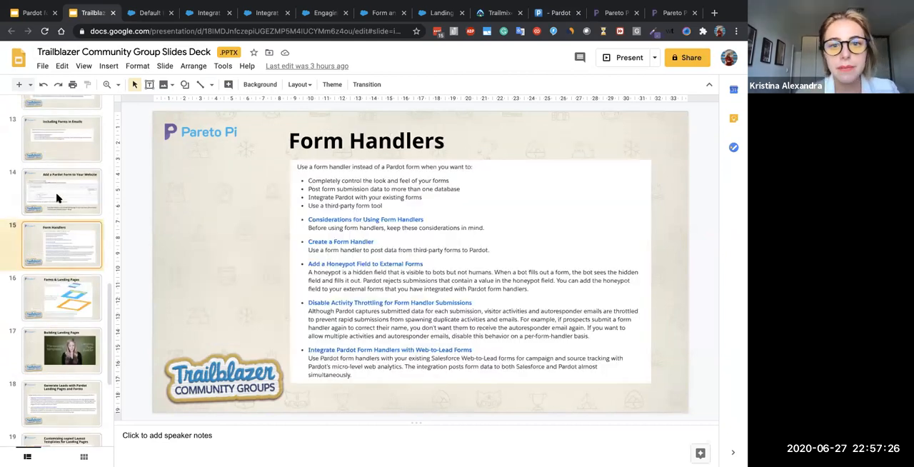
pyautogui.click(59, 198)
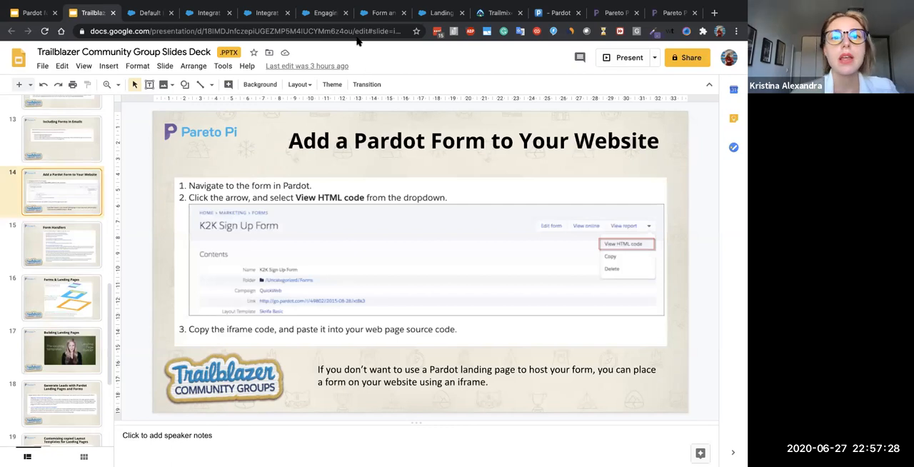
pyautogui.click(560, 14)
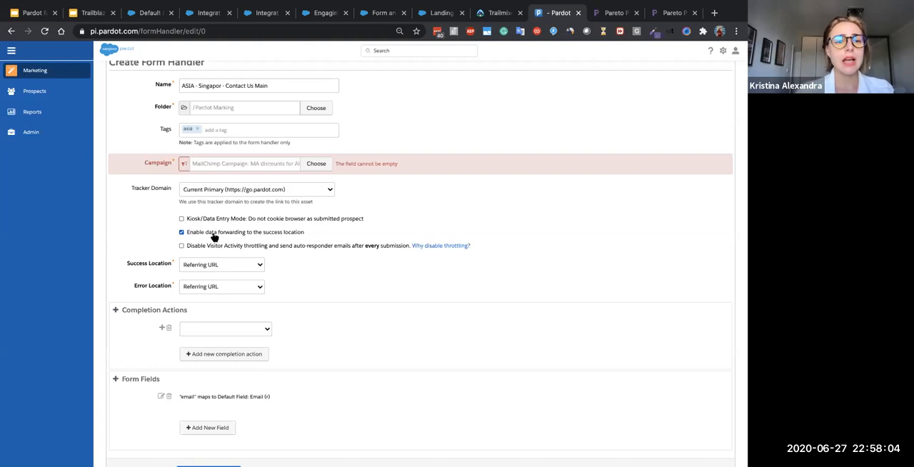
# - Set the form handler's Success Location to Specific URL and start its URL entry
pyautogui.click(222, 264)
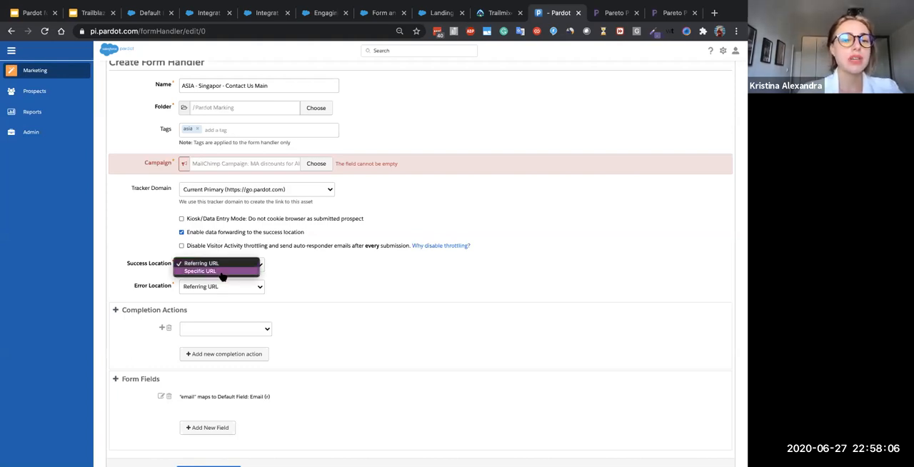
pyautogui.click(221, 271)
pyautogui.click(228, 284)
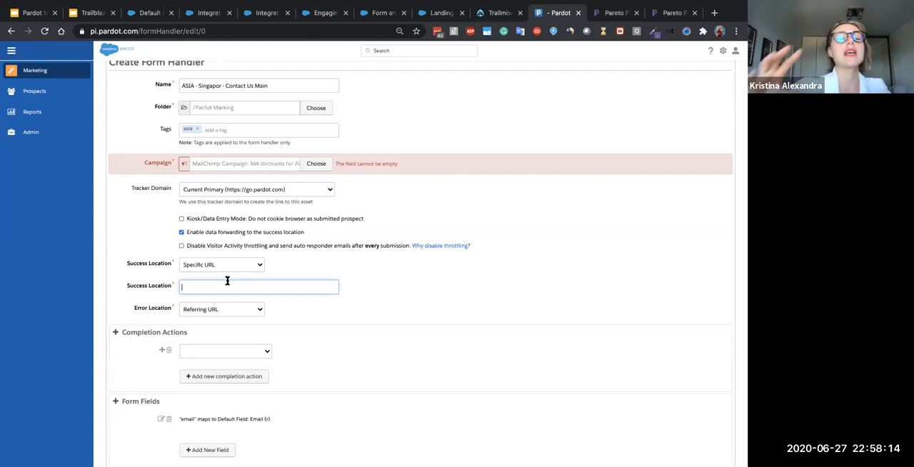
# - Disable data forwarding to the success location and enable Kiosk/Data Entry Mode for the form handler
pyautogui.click(198, 231)
pyautogui.click(197, 221)
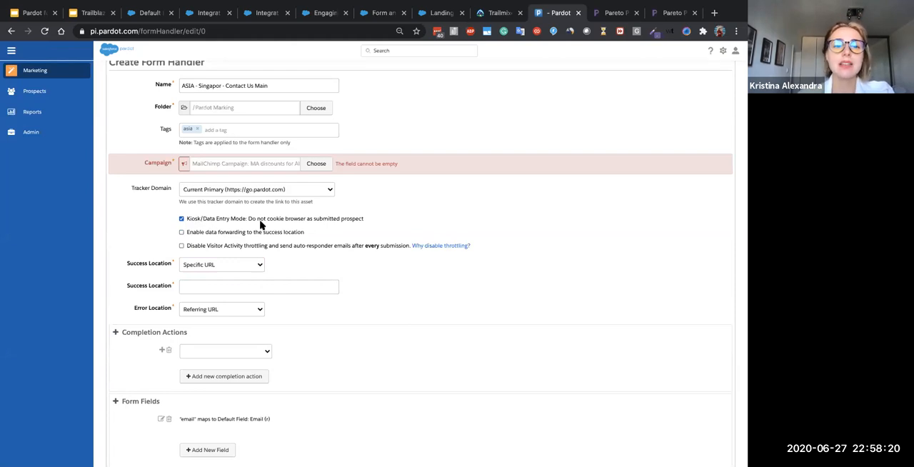
pyautogui.moveTo(248, 222); pyautogui.dragTo(365, 223)
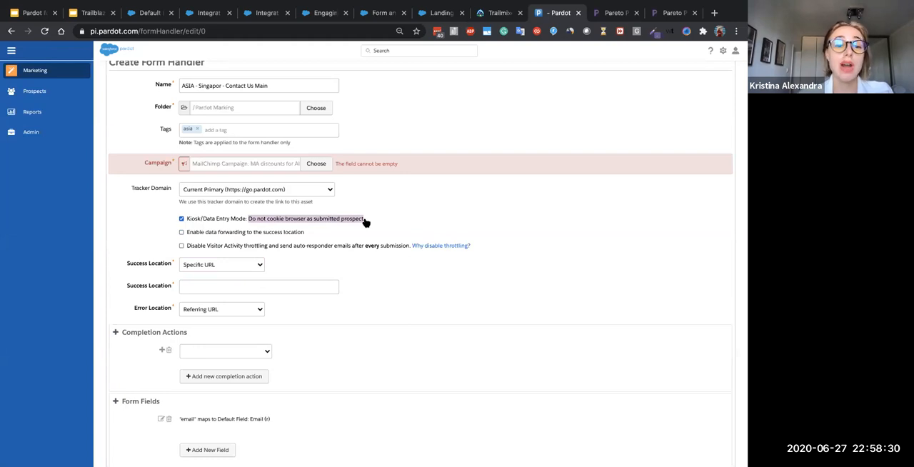
# - Check the Error Location choices, keeping Referring URL, and set the Success Location back to Referring URL
pyautogui.click(228, 311)
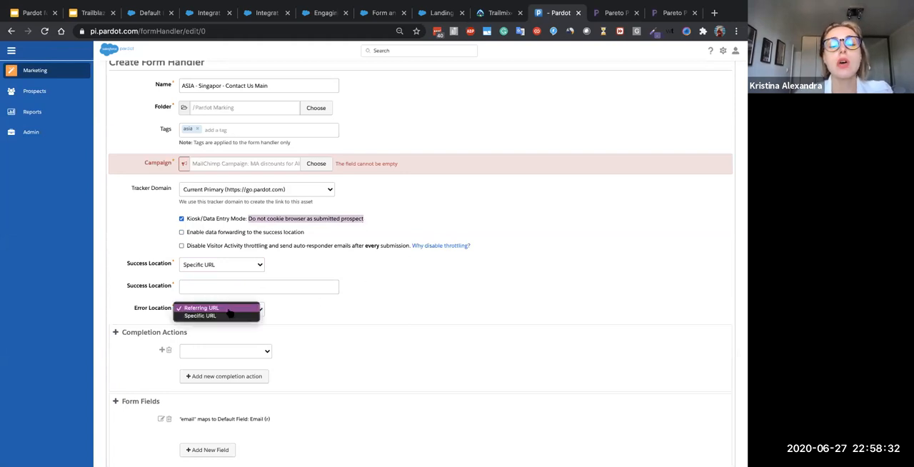
pyautogui.click(218, 271)
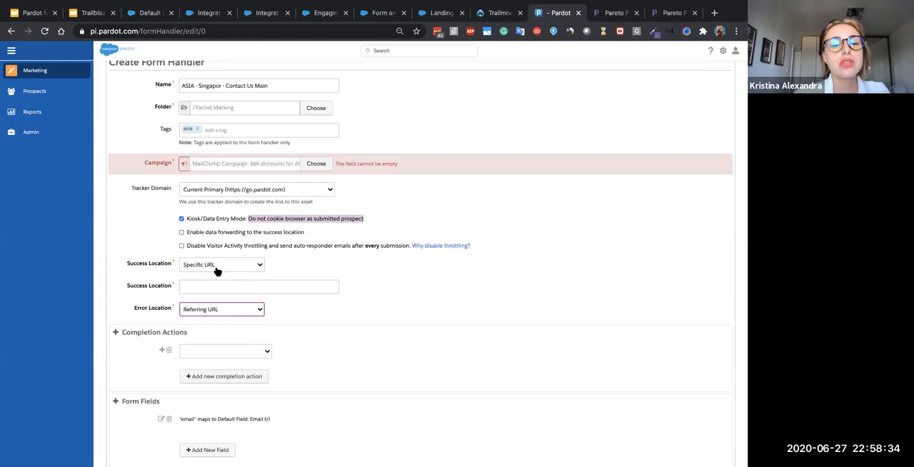
pyautogui.click(217, 268)
pyautogui.click(212, 260)
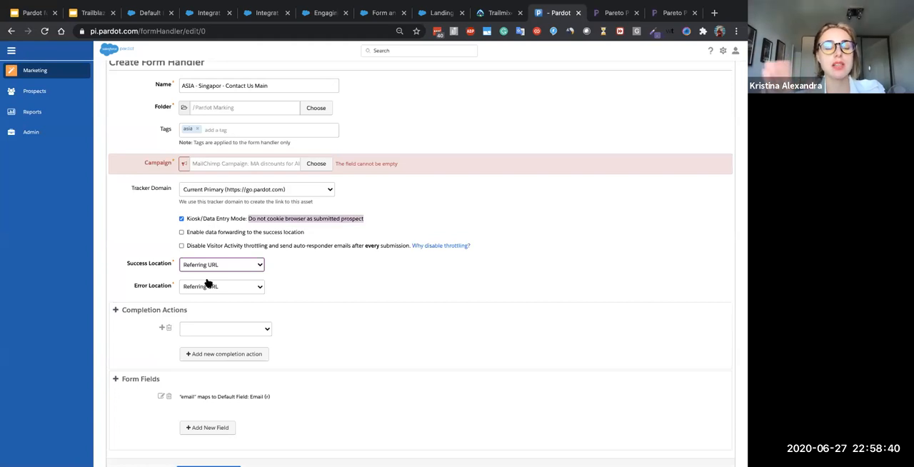
pyautogui.click(277, 284)
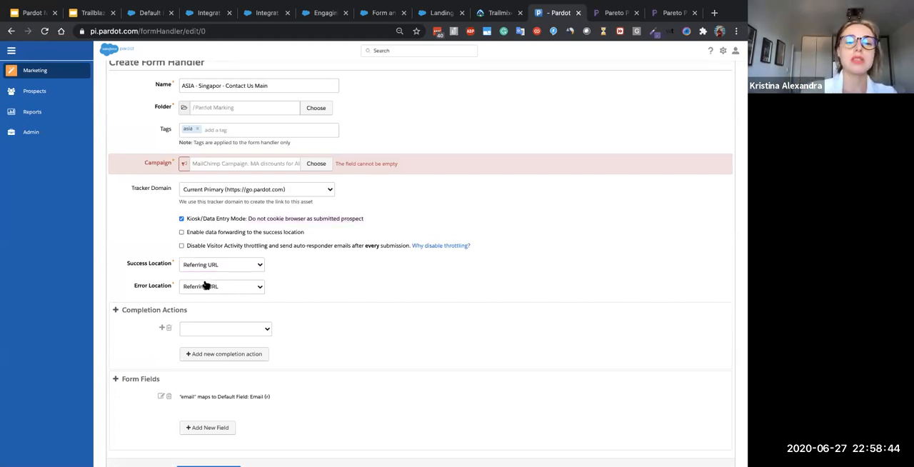
# - Set the form handler's completion action to "Send autoresponder email"
pyautogui.scroll(-1, 239, 318)
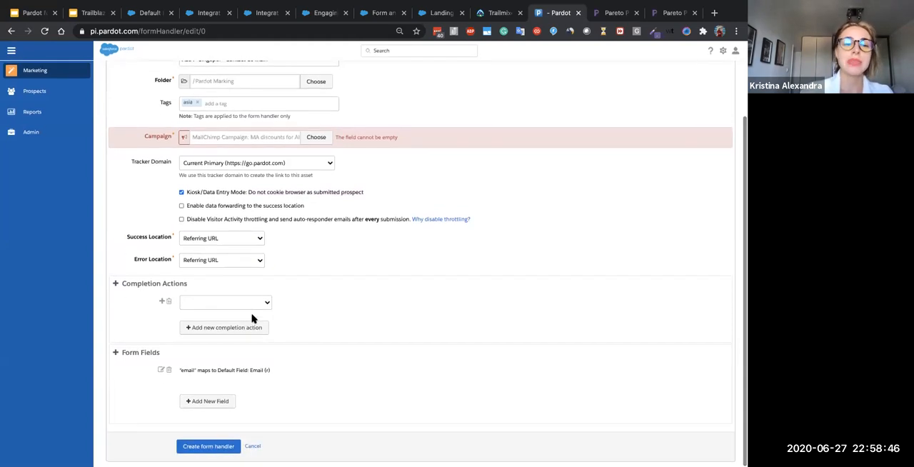
pyautogui.click(245, 302)
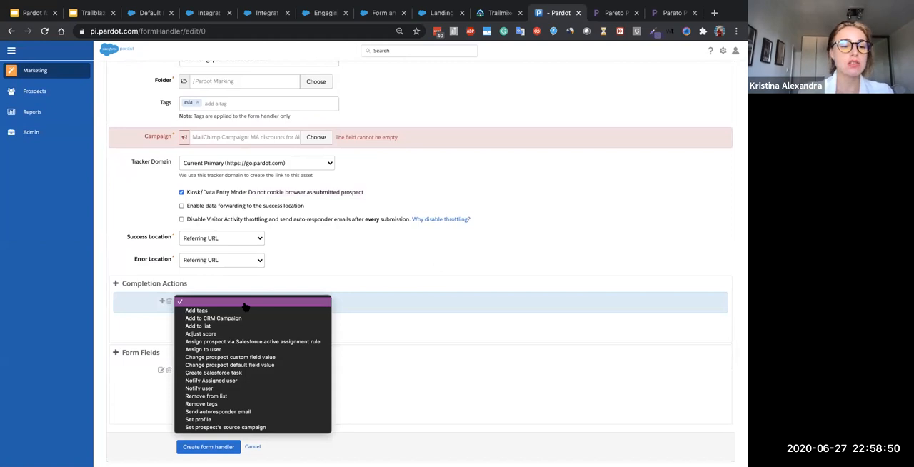
pyautogui.click(235, 412)
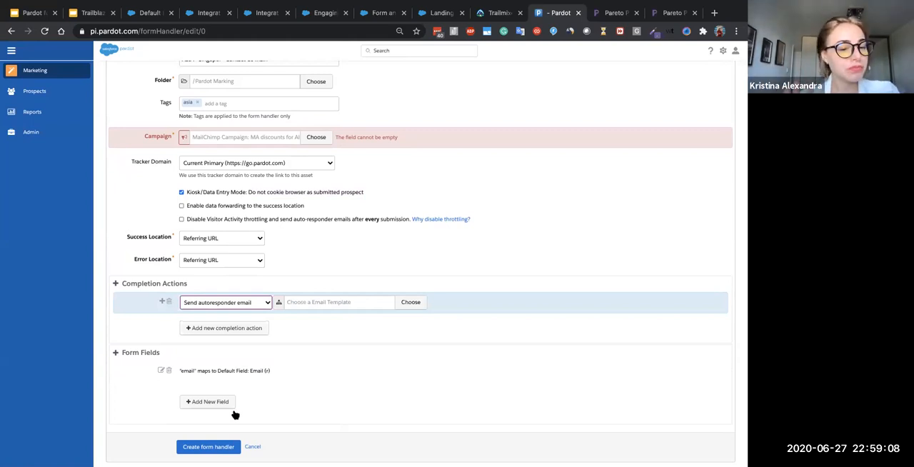
# - Start a new form field and set its external field name to "first_name"
pyautogui.click(225, 401)
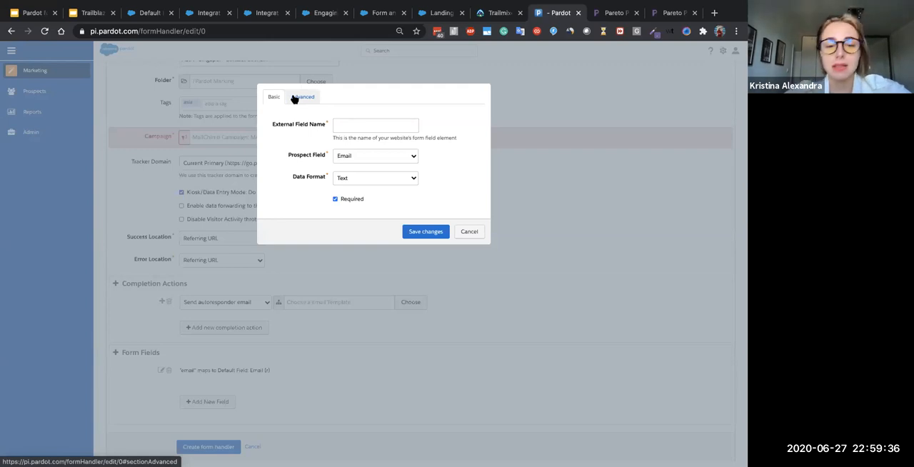
pyautogui.click(346, 124)
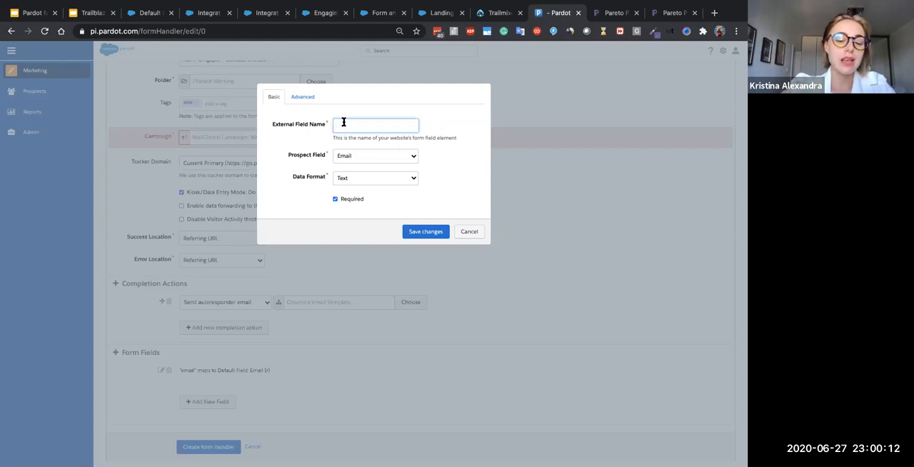
pyautogui.write('t_')
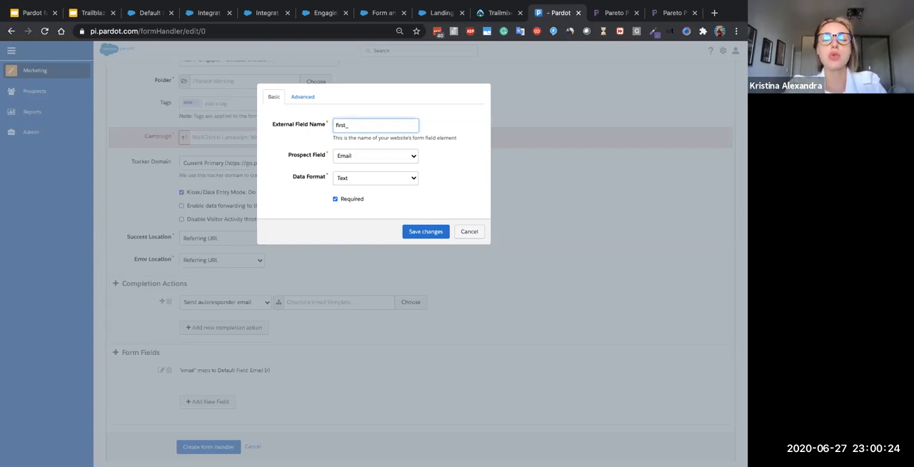
pyautogui.press('BackSpace')
pyautogui.write('e')
pyautogui.press('BackSpace')
pyautogui.press('BackSpace')
pyautogui.press('BackSpace')
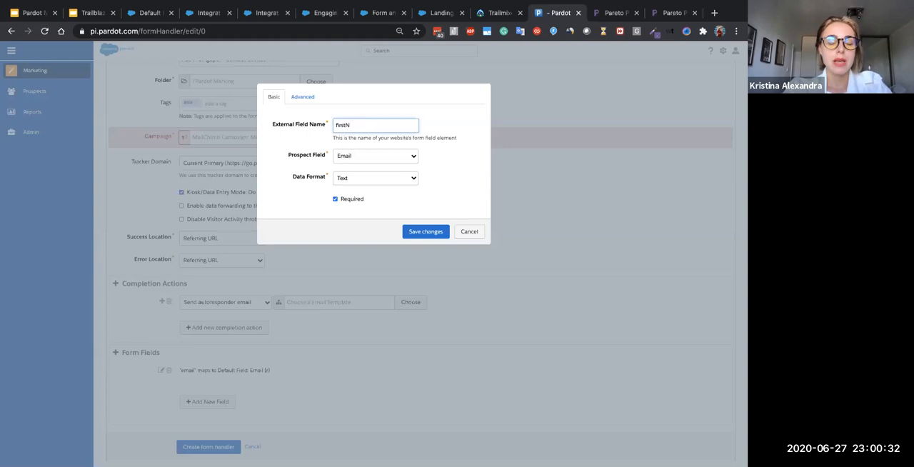
pyautogui.write('ameName')
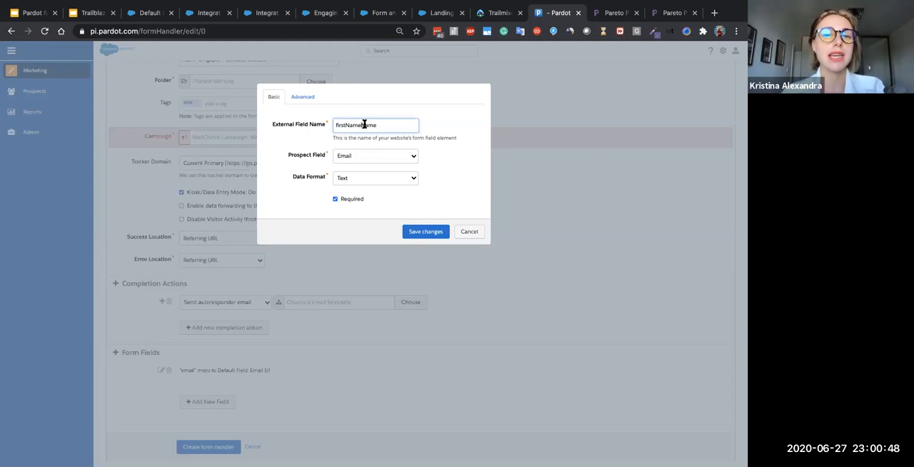
pyautogui.moveTo(345, 125); pyautogui.dragTo(413, 125)
pyautogui.write('_nam')
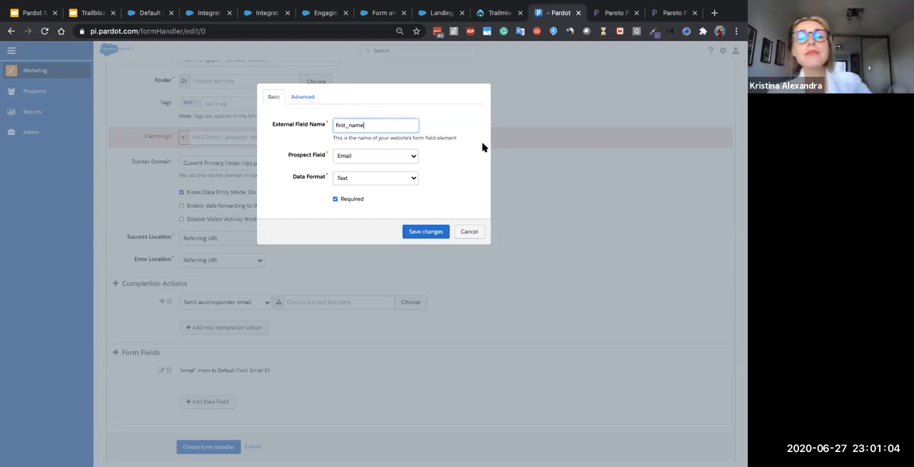
# - Check the new field's prospect field and data format choices, keeping Email and Text
pyautogui.click(400, 155)
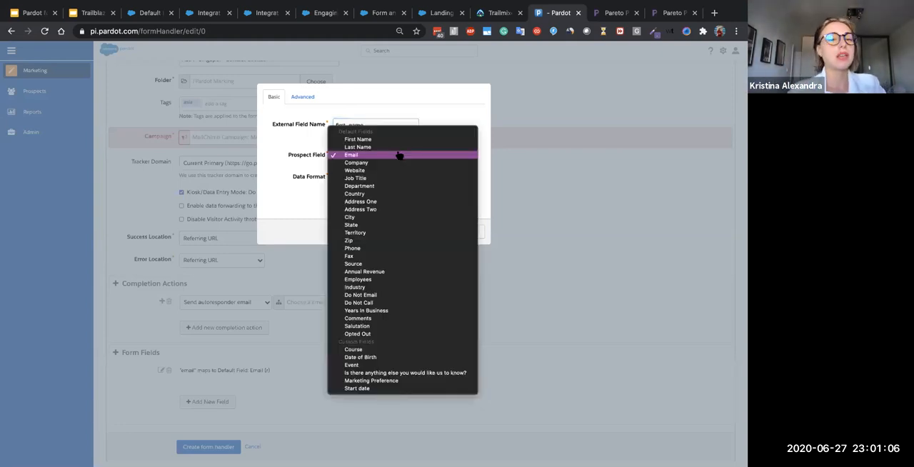
pyautogui.click(399, 155)
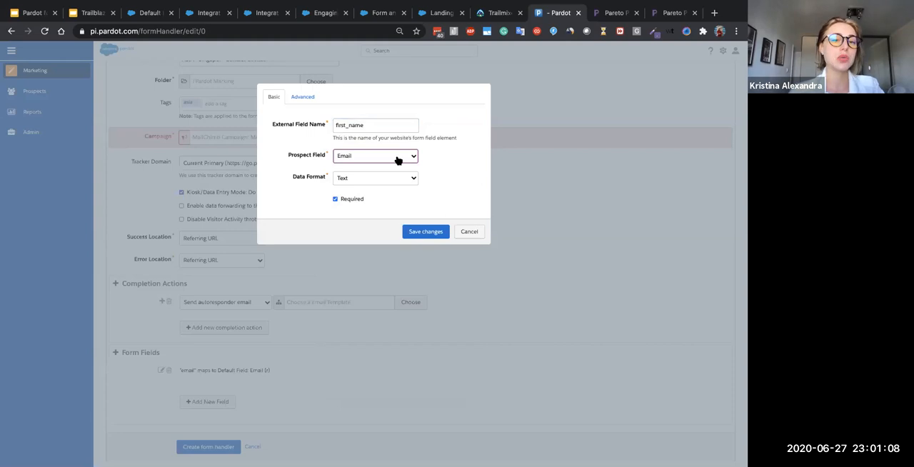
pyautogui.click(386, 178)
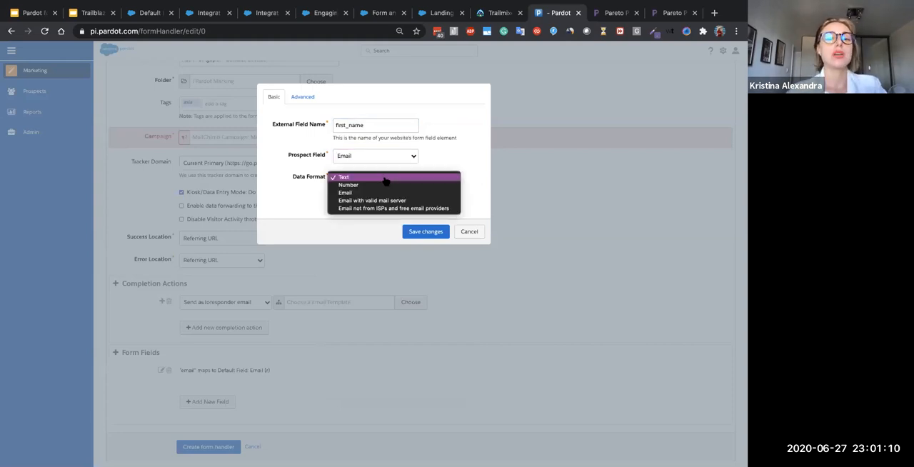
pyautogui.click(386, 178)
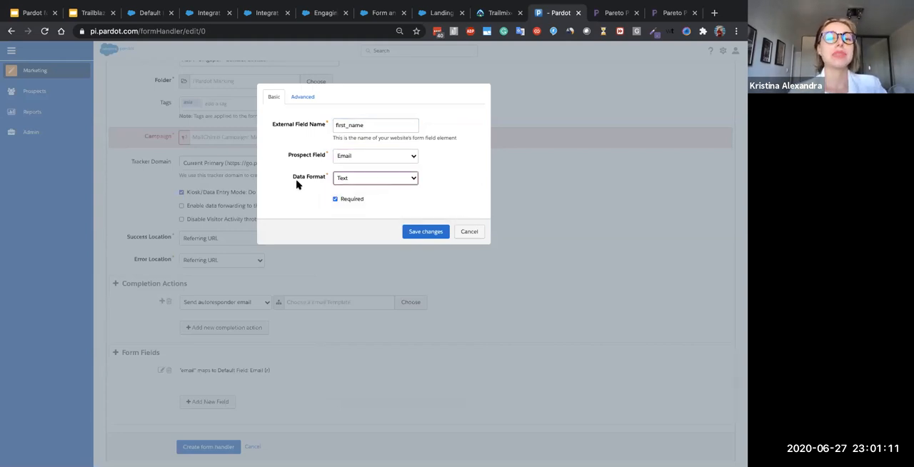
# - Set the new field's error message to "First Name field is required."
pyautogui.click(304, 98)
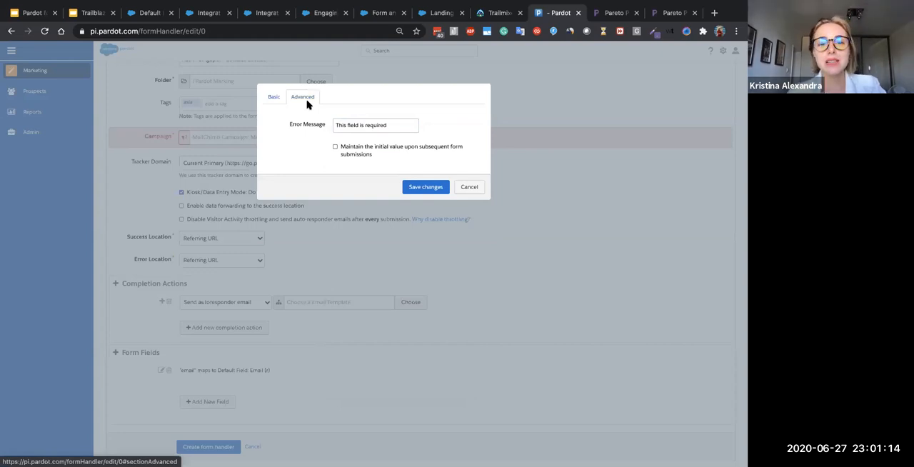
pyautogui.click(339, 126)
pyautogui.moveTo(346, 125); pyautogui.dragTo(322, 130)
pyautogui.write('First ')
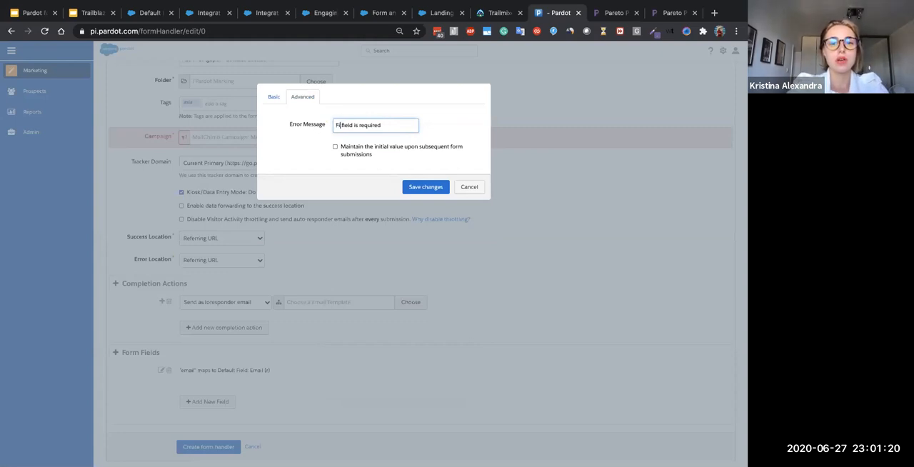
pyautogui.write('Name')
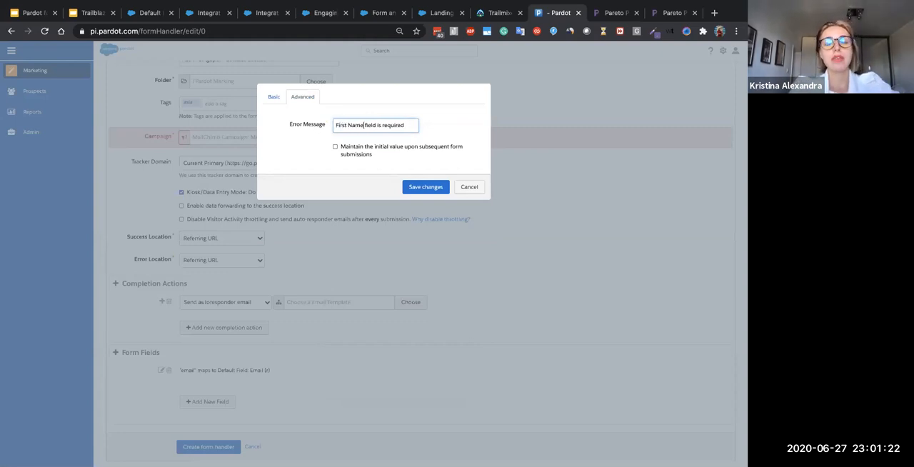
pyautogui.click(414, 125)
pyautogui.write('.')
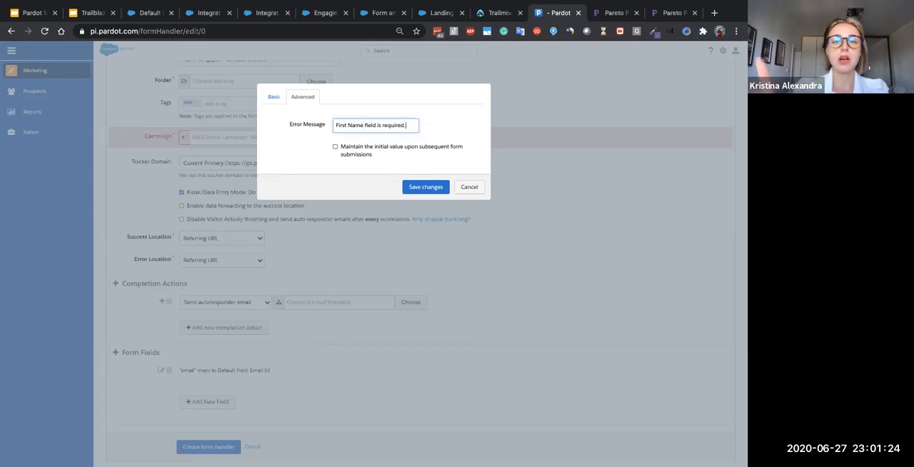
# - Try the option to maintain the initial value upon subsequent submissions, turn it back off, and save the field
pyautogui.click(410, 153)
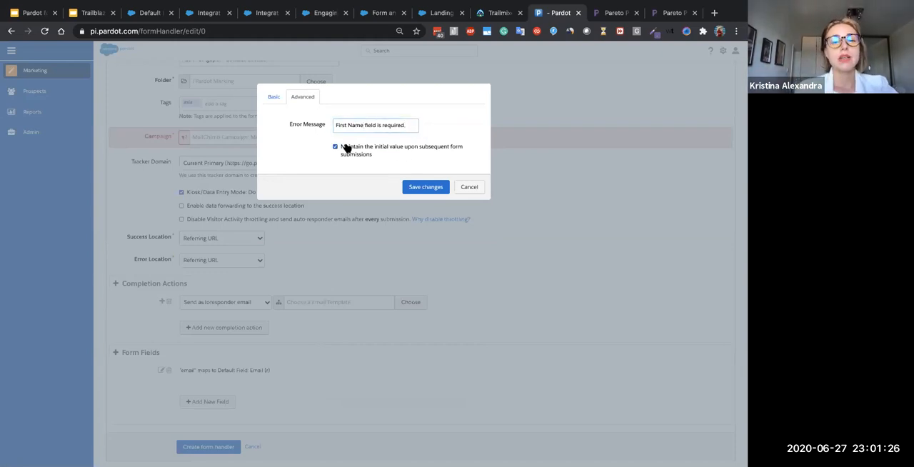
pyautogui.moveTo(357, 155); pyautogui.dragTo(342, 151)
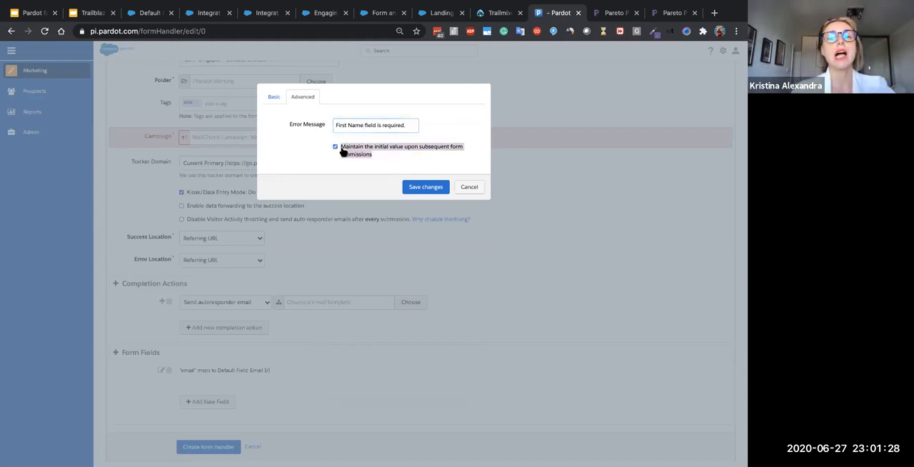
pyautogui.click(335, 146)
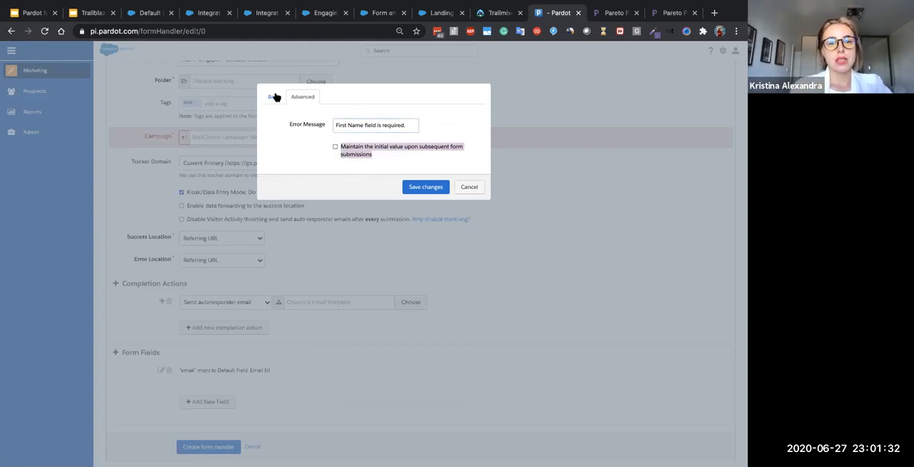
pyautogui.click(425, 188)
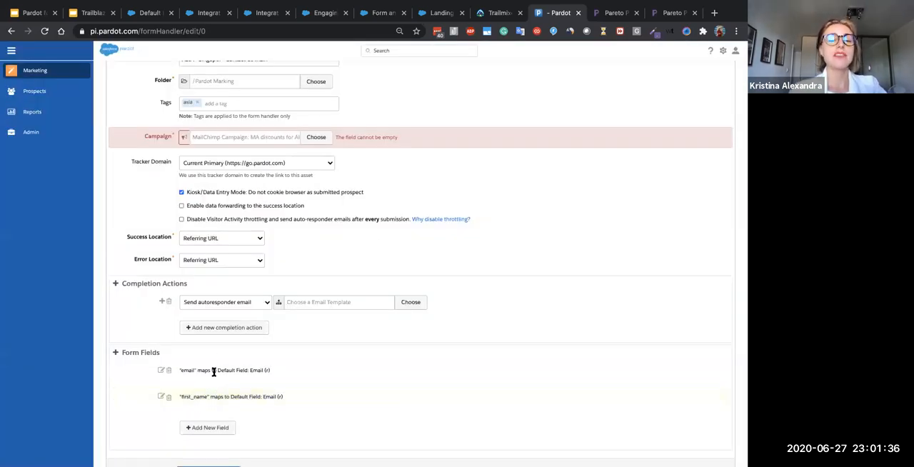
# - Review the form handler's settings and cancel its creation
pyautogui.scroll(2, 209, 369)
pyautogui.scroll(-1, 209, 369)
pyautogui.scroll(-1, 209, 368)
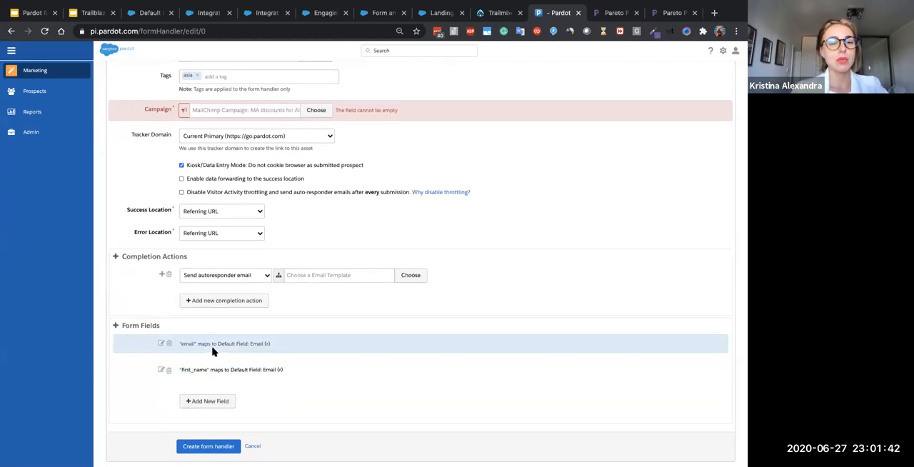
pyautogui.scroll(3, 212, 350)
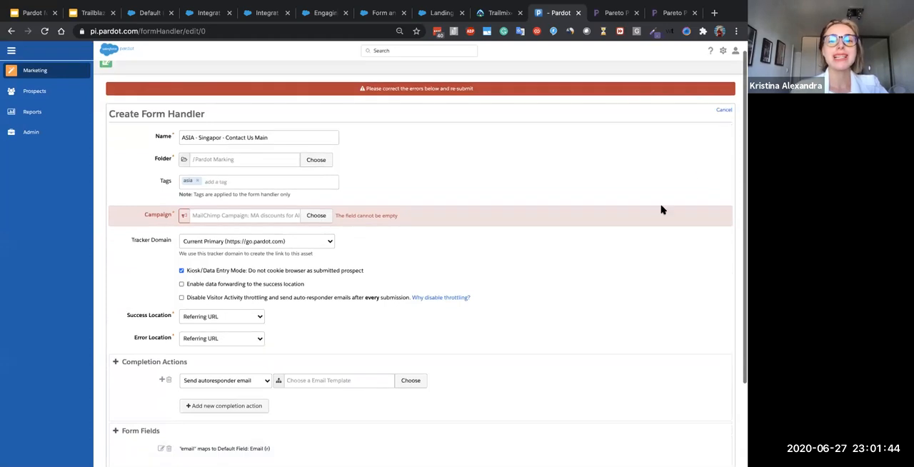
pyautogui.click(723, 110)
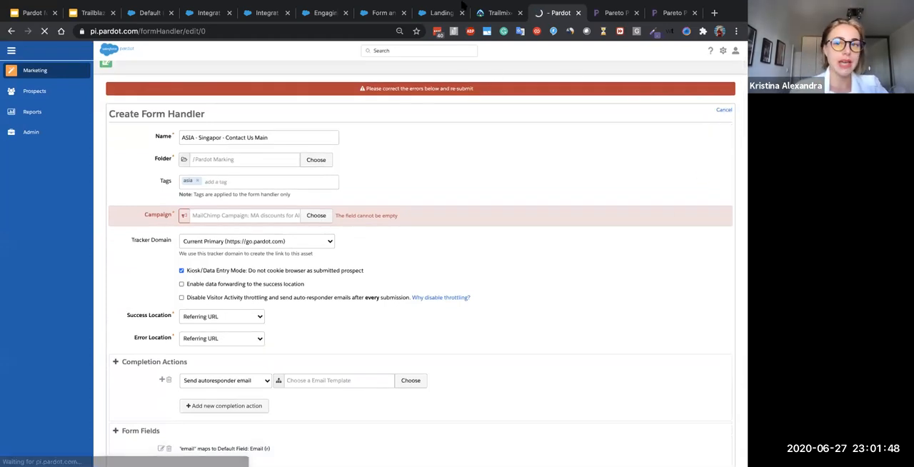
# - Switch to the Google Slides deck and go back to the "Testing Forms" slide
pyautogui.moveTo(461, 5)
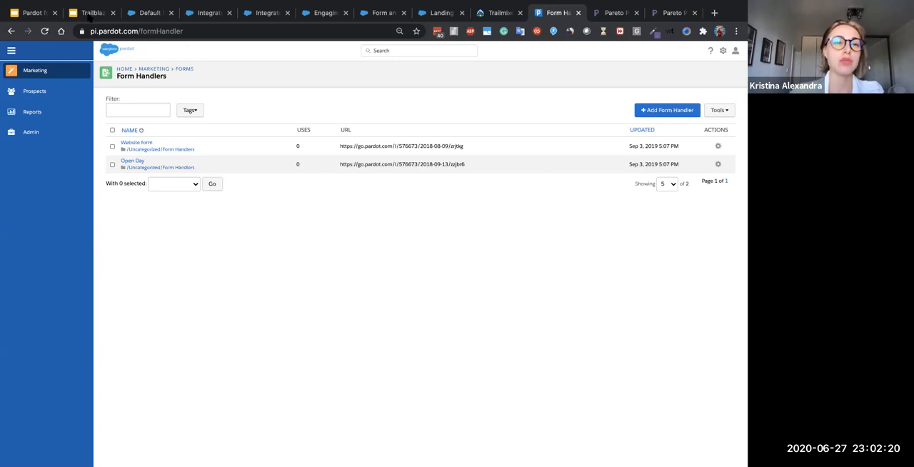
pyautogui.click(94, 14)
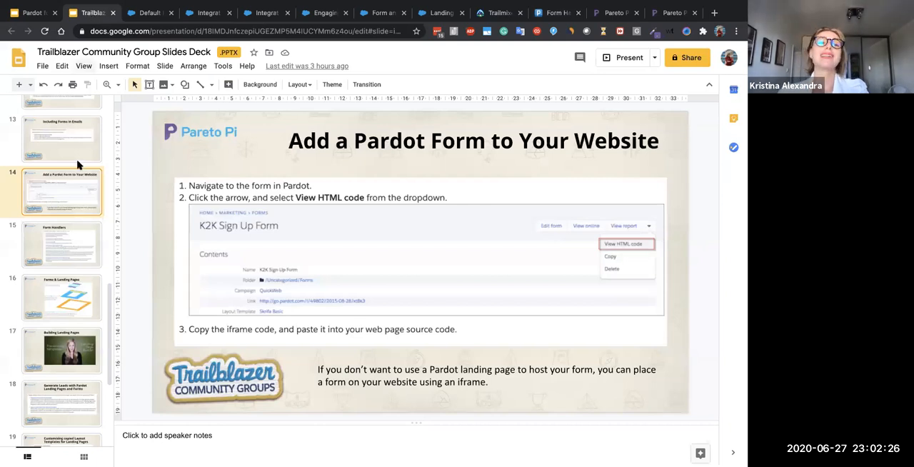
pyautogui.scroll(2, 79, 165)
pyautogui.scroll(1, 79, 165)
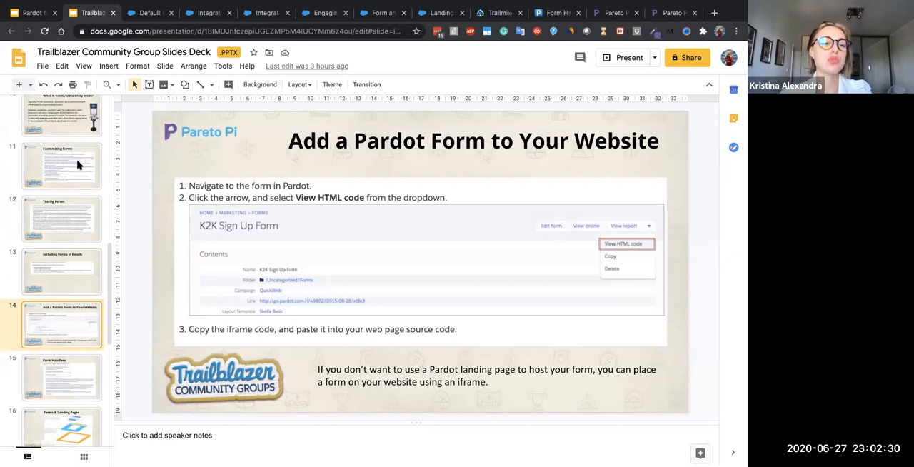
pyautogui.scroll(2, 55, 241)
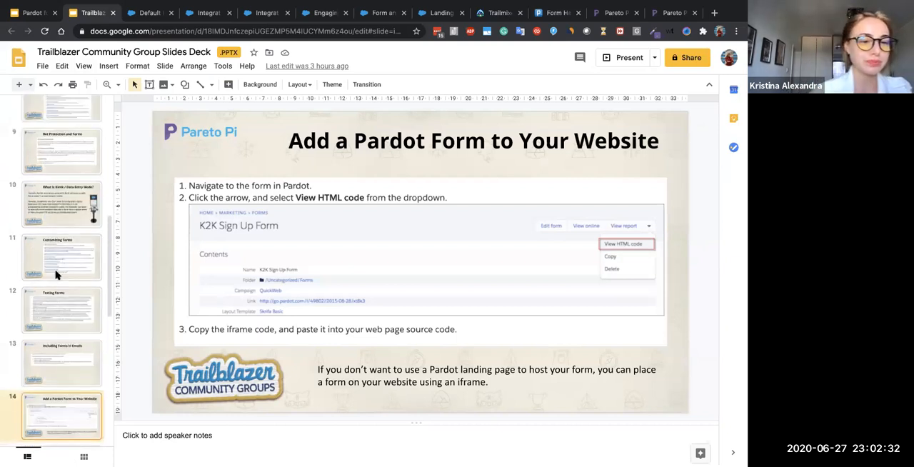
pyautogui.scroll(5, 69, 296)
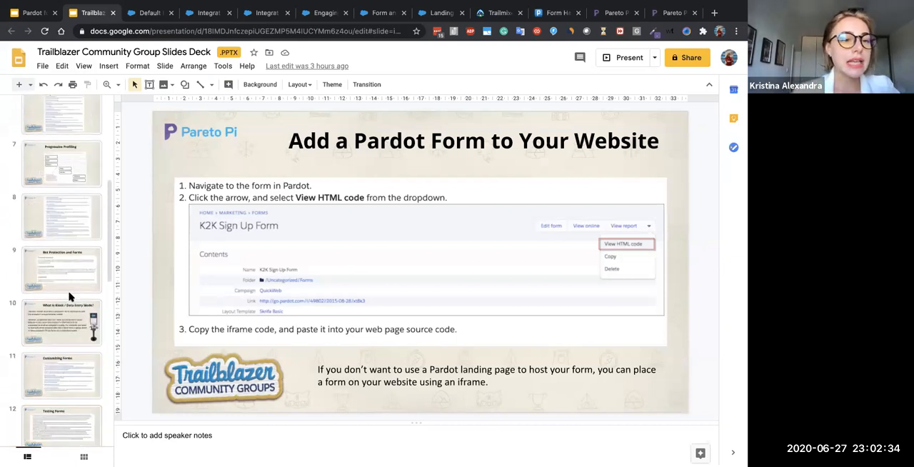
pyautogui.scroll(-5, 69, 297)
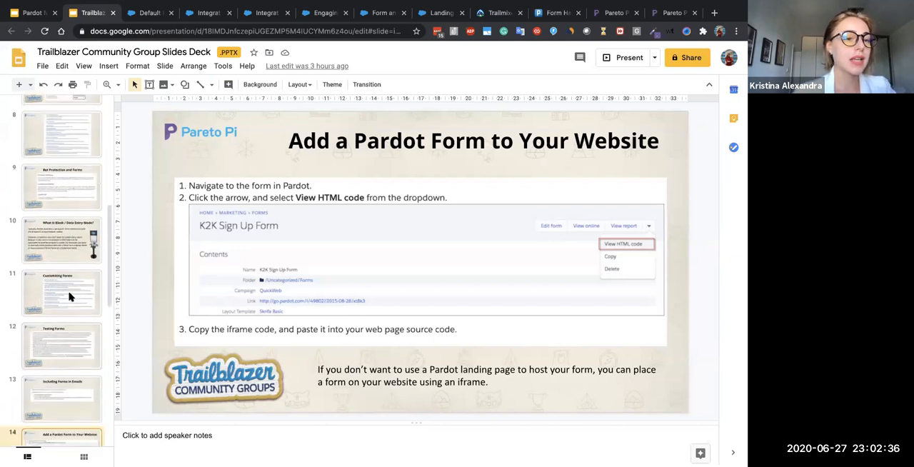
pyautogui.click(69, 297)
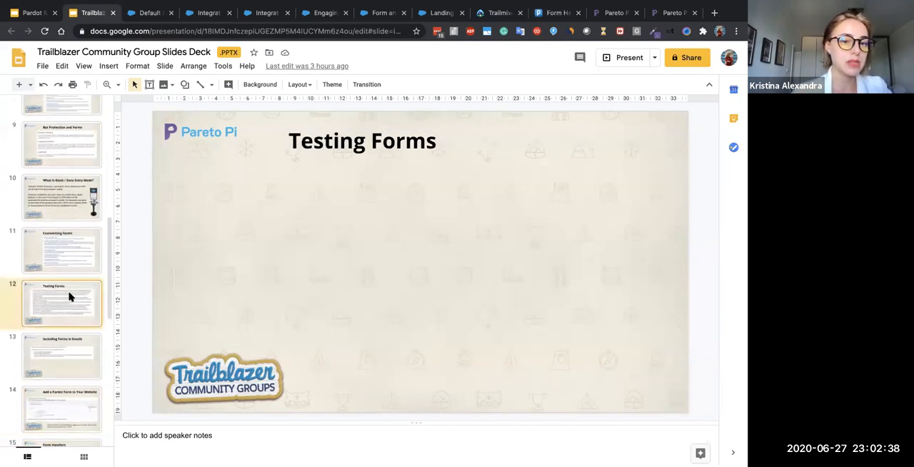
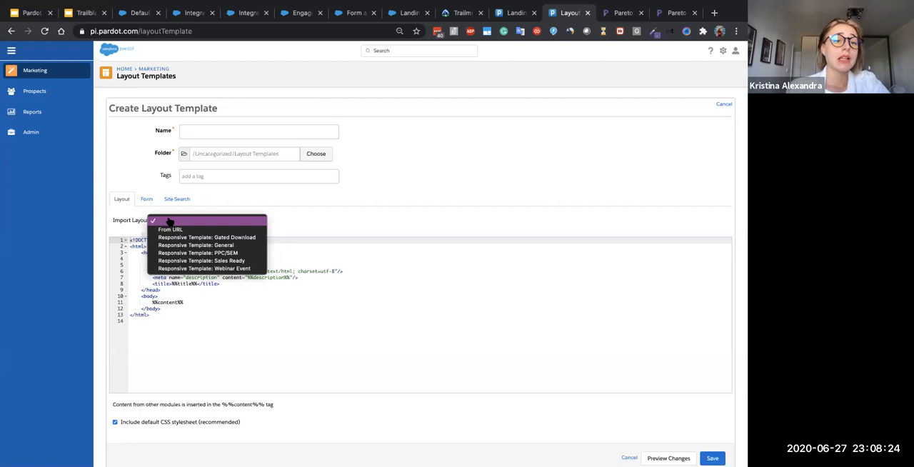
# - Choose to import the new layout template's code from a URL
pyautogui.click(124, 224)
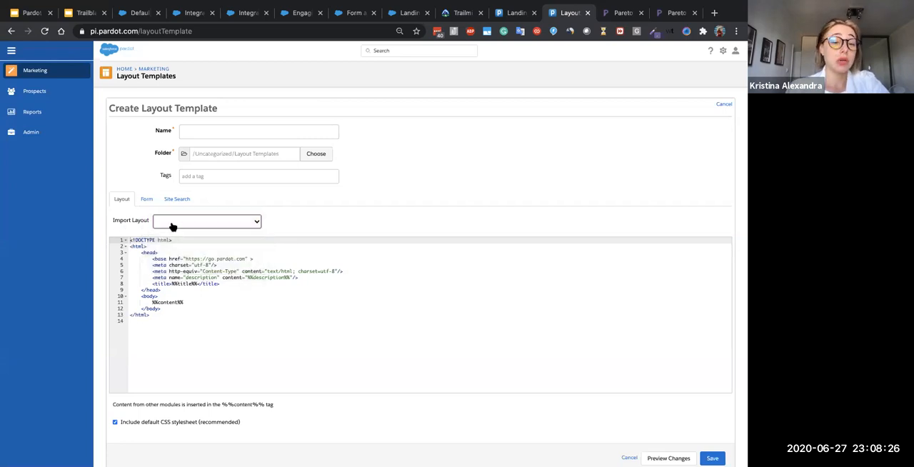
pyautogui.click(172, 227)
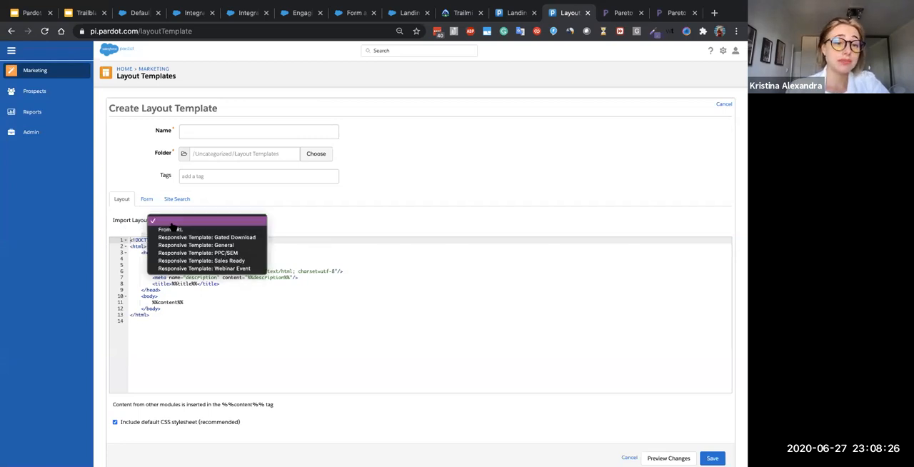
pyautogui.click(233, 229)
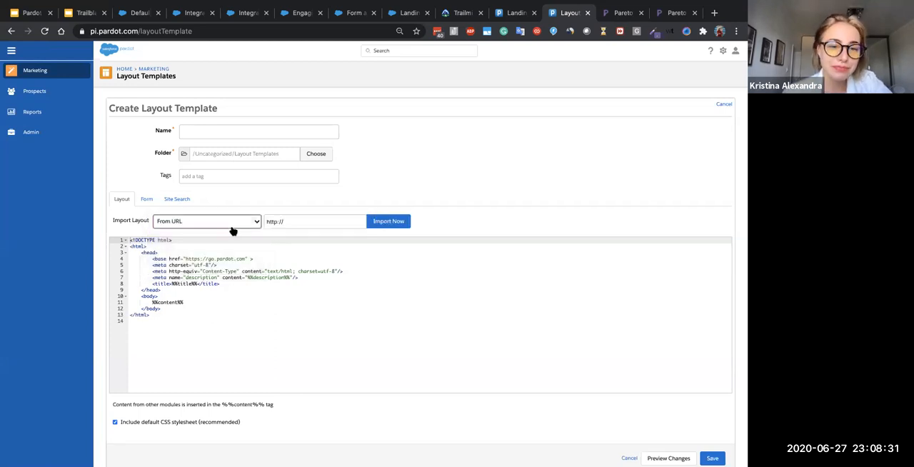
# - Copy the address of the Pareto Pi contact-us page and import the layout template's code from it
pyautogui.click(667, 16)
pyautogui.scroll(2, 424, 174)
pyautogui.scroll(-5, 423, 173)
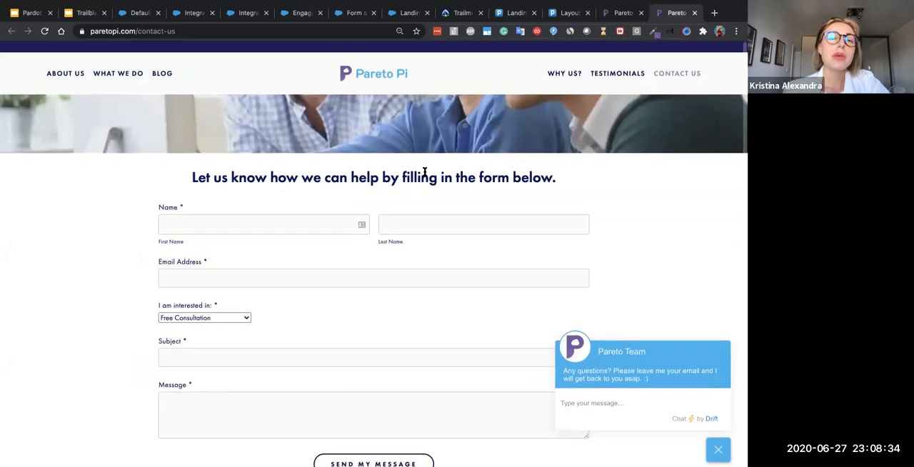
pyautogui.scroll(5, 424, 173)
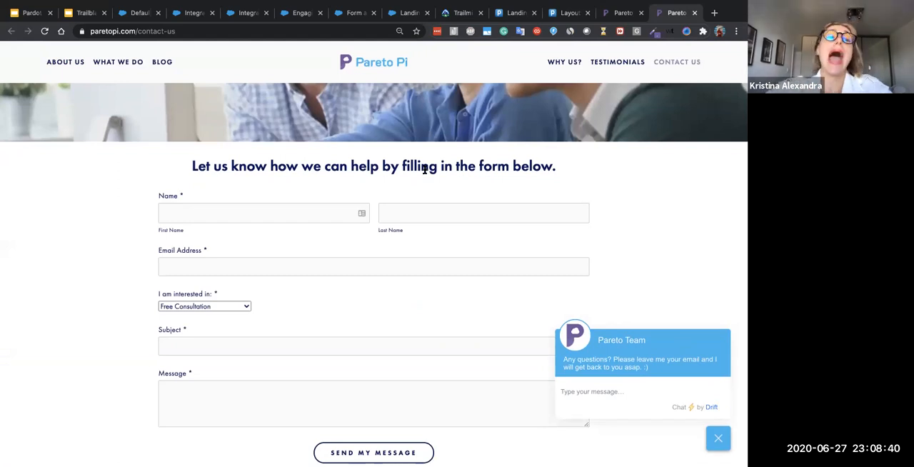
pyautogui.click(218, 50)
pyautogui.hotkey('ctrl', 'c')
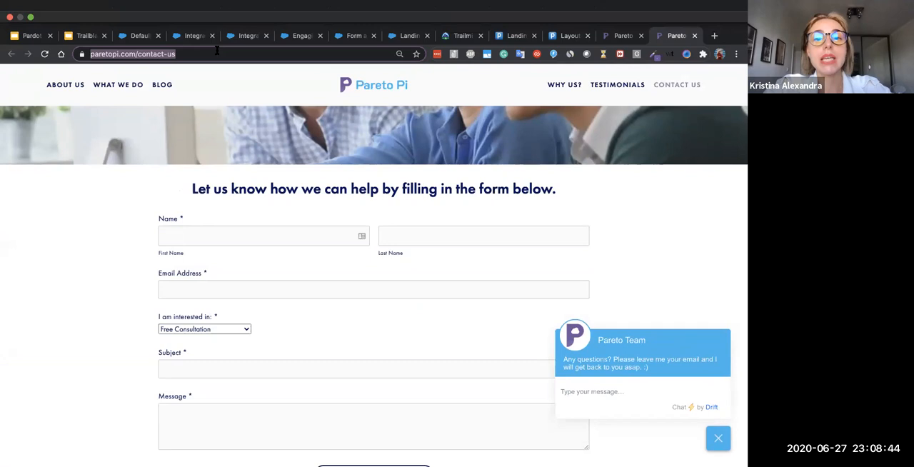
pyautogui.click(569, 35)
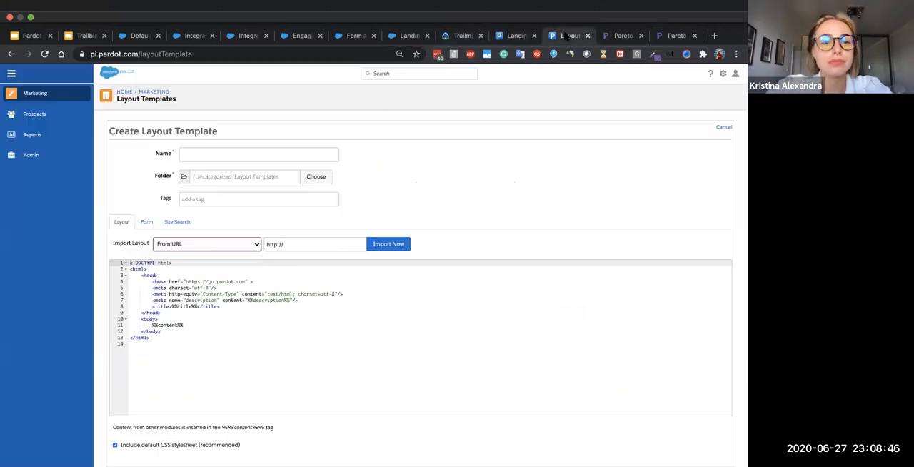
pyautogui.click(309, 218)
pyautogui.hotkey('ctrl', 'v')
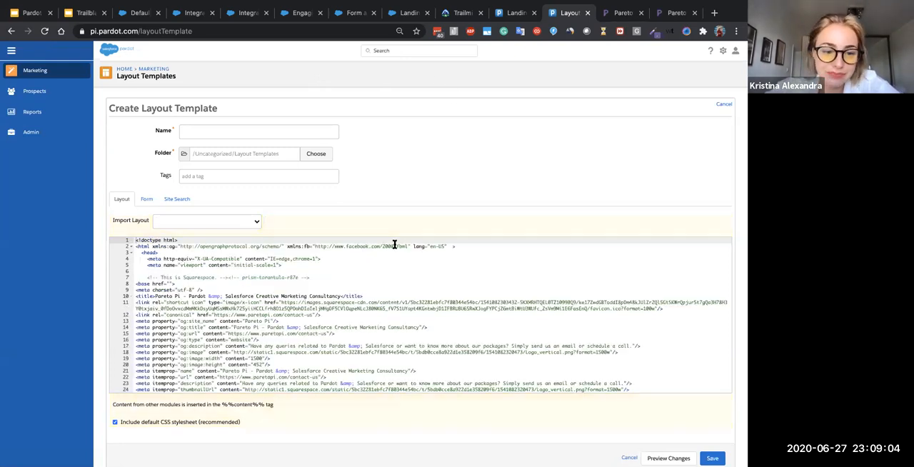
# - Name the layout template "Training Test" and check the available folders without choosing another one
pyautogui.scroll(-15, 361, 317)
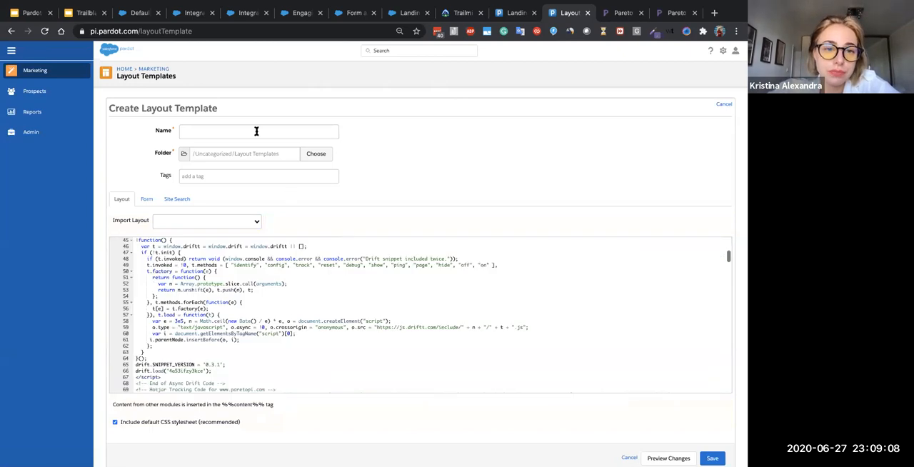
pyautogui.click(250, 127)
pyautogui.write('T')
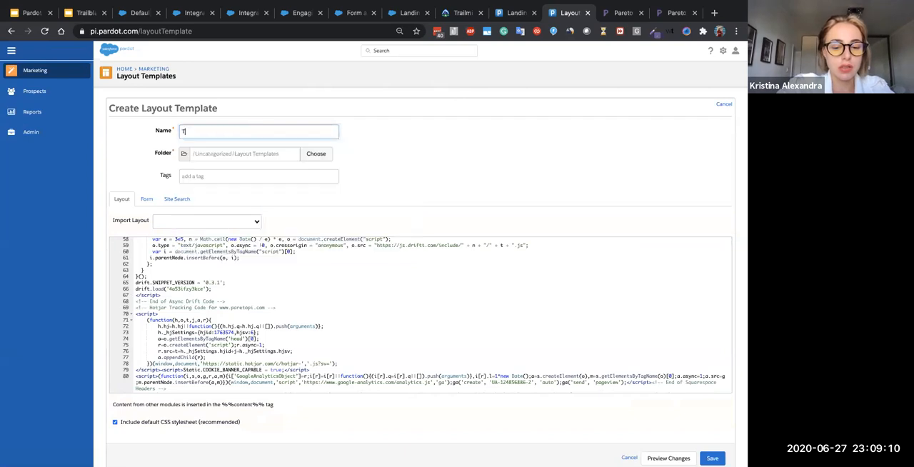
pyautogui.write('raining Test')
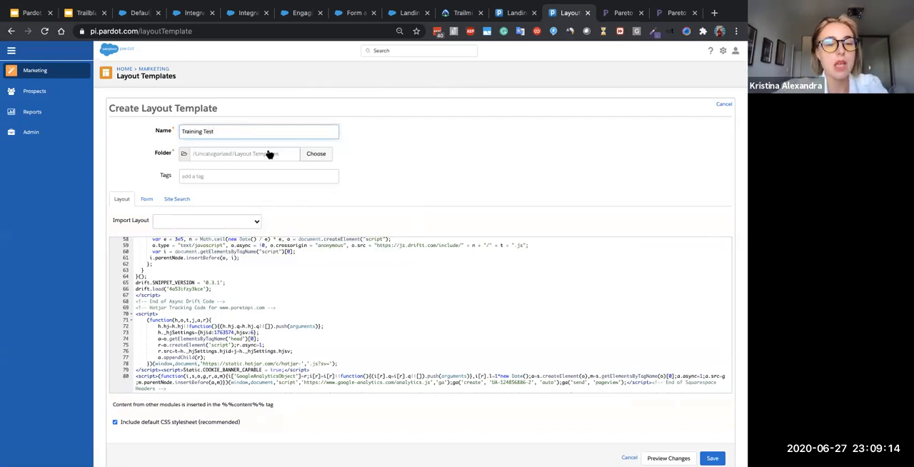
pyautogui.click(250, 150)
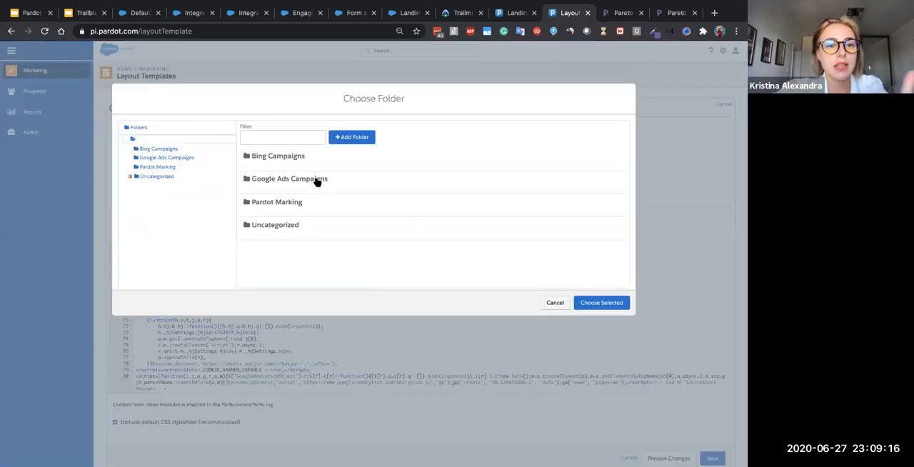
pyautogui.click(567, 304)
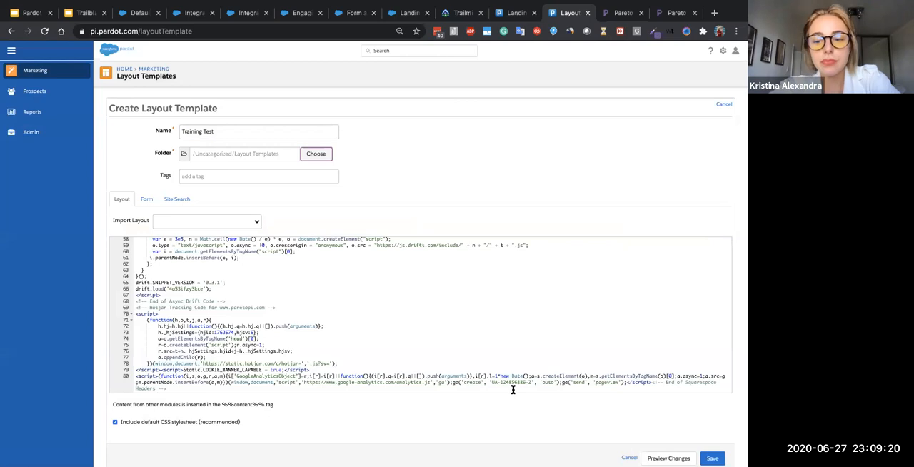
# - Preview the unsaved layout template changes and look over the rendered page
pyautogui.hotkey('ctrl', 'v')
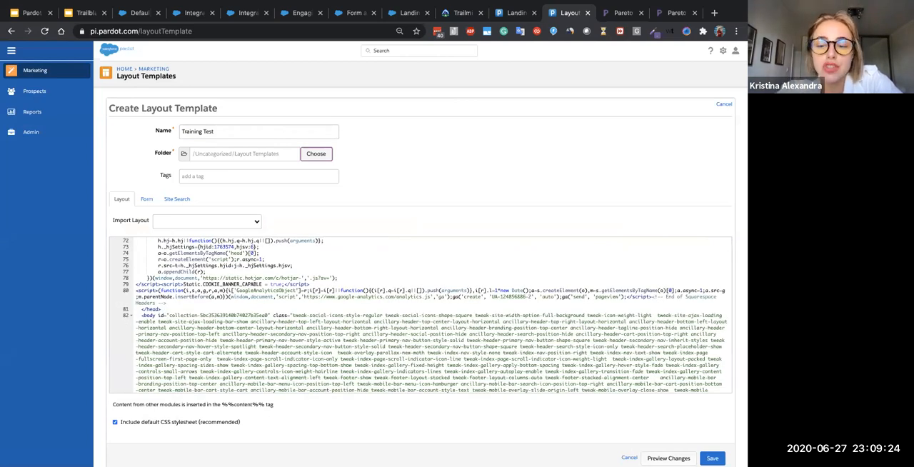
pyautogui.click(668, 457)
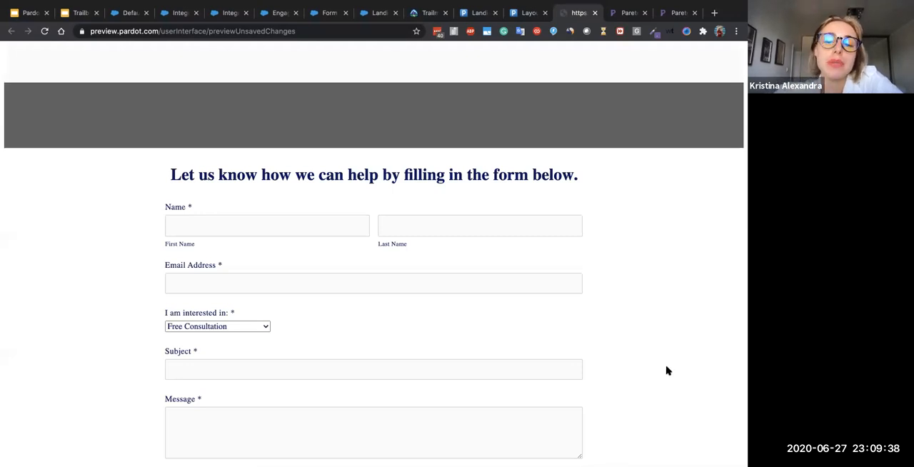
pyautogui.scroll(-1, 668, 370)
pyautogui.scroll(-5, 666, 371)
pyautogui.scroll(10, 546, 238)
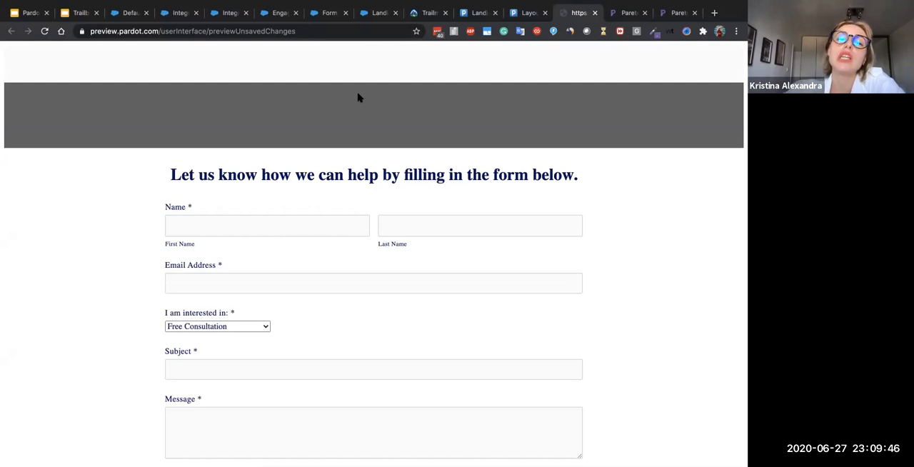
# - Compare the layout preview with the original Pareto Pi contact-us page, from the header down to the footer
pyautogui.click(624, 14)
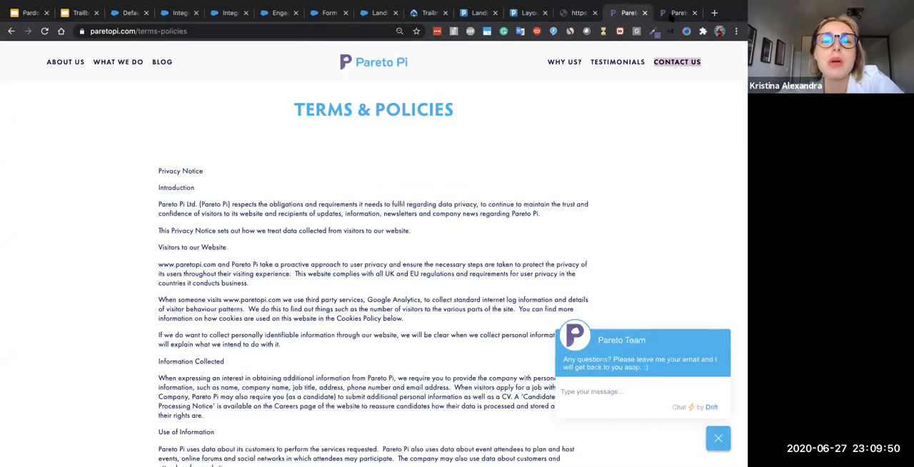
pyautogui.click(674, 13)
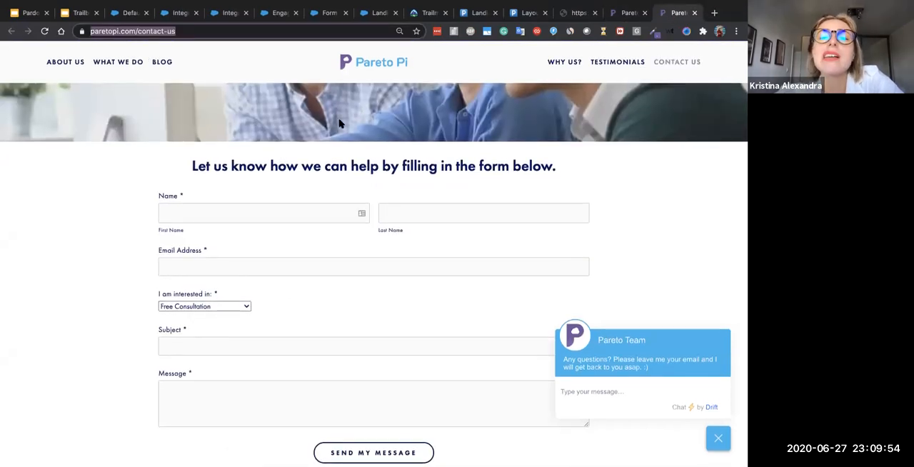
pyautogui.click(576, 13)
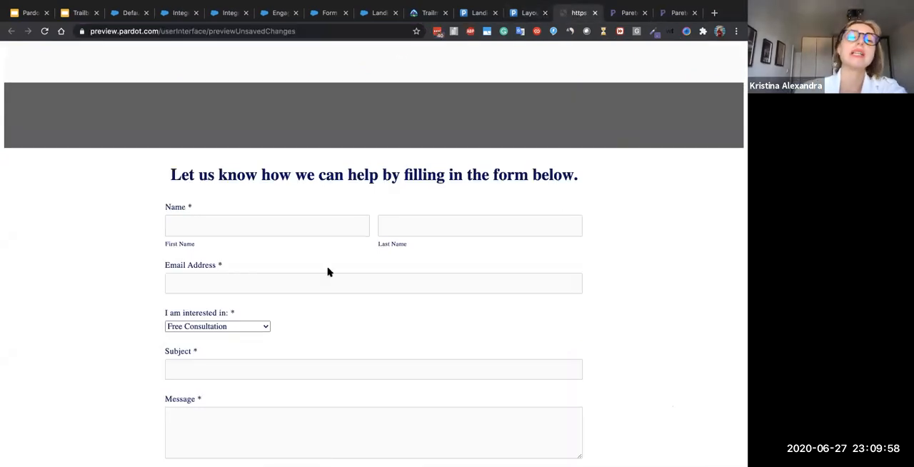
pyautogui.scroll(-1, 324, 197)
pyautogui.scroll(-1, 324, 197)
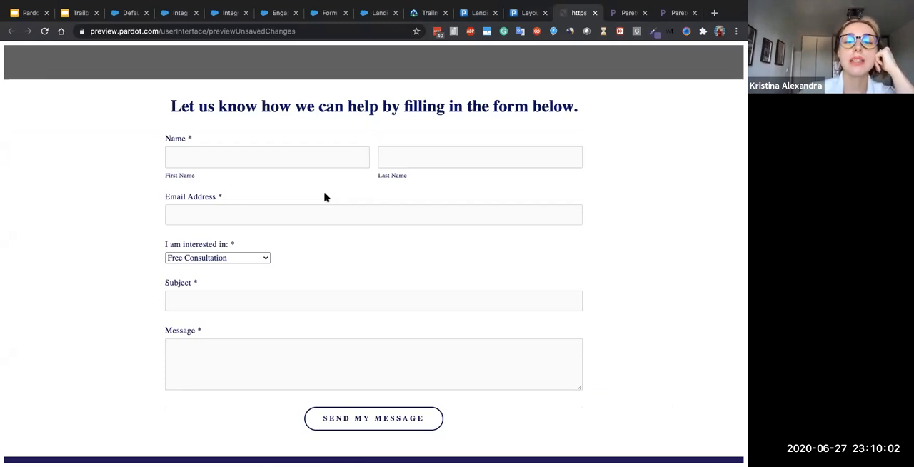
pyautogui.scroll(-4, 324, 197)
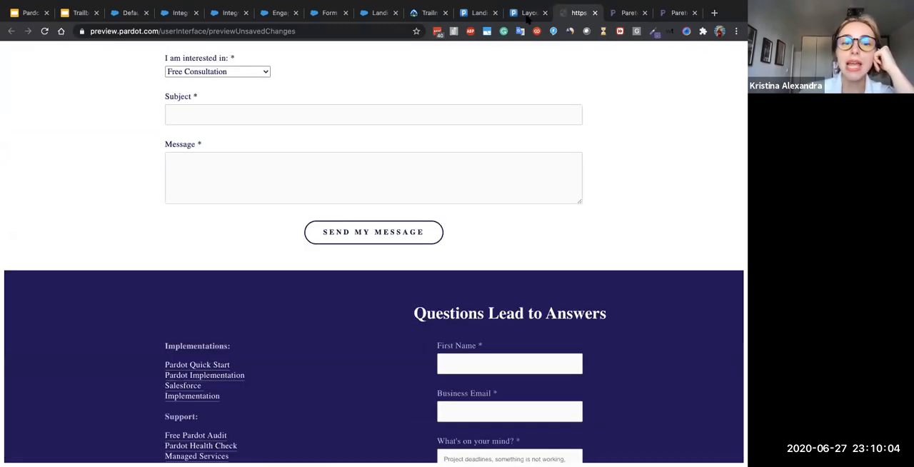
# - Return to the "Training Test" layout template and look through its imported code
pyautogui.click(527, 17)
pyautogui.scroll(10, 294, 315)
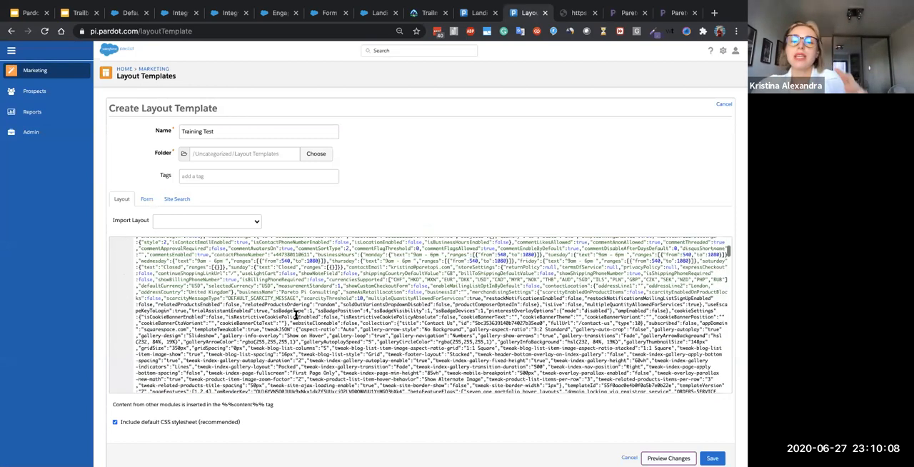
pyautogui.scroll(1, 295, 315)
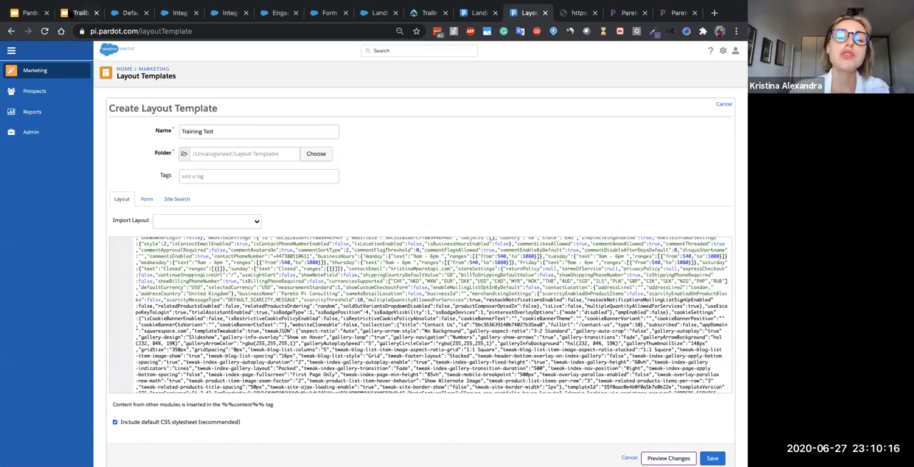
# - Switch to the Google Slides deck and show the "Customising copied Layout Templates for Landing Pages" slide
pyautogui.click(80, 13)
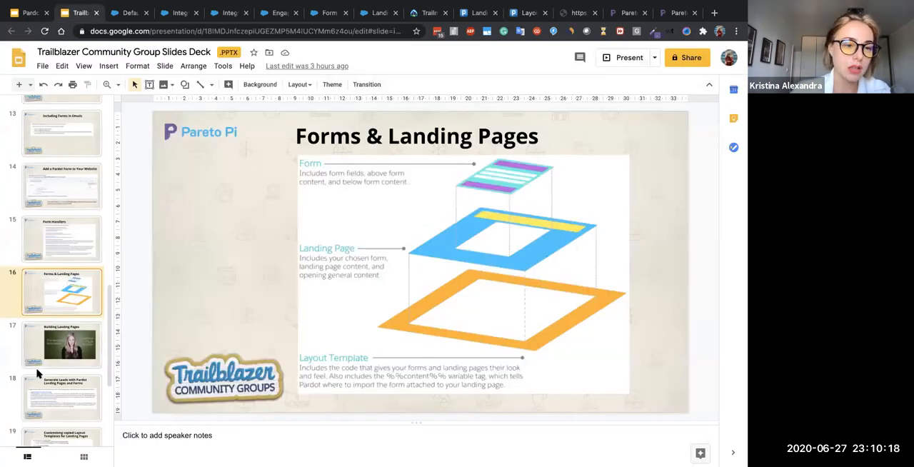
pyautogui.scroll(-2, 40, 373)
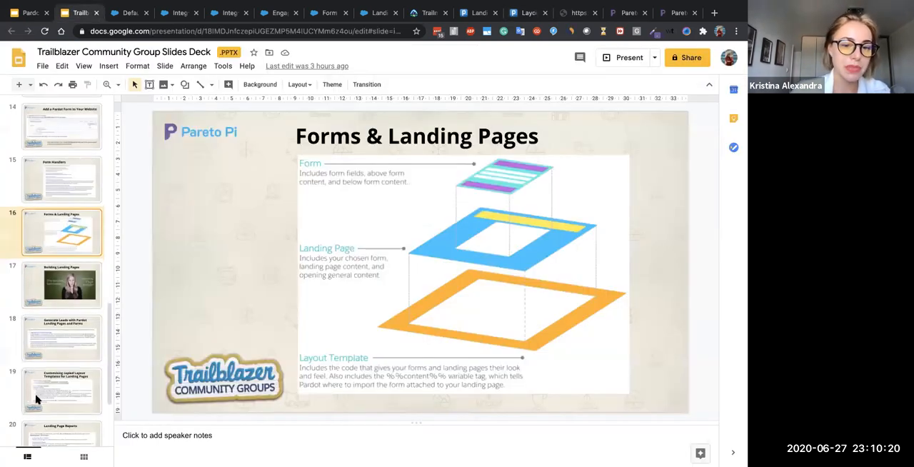
pyautogui.click(37, 399)
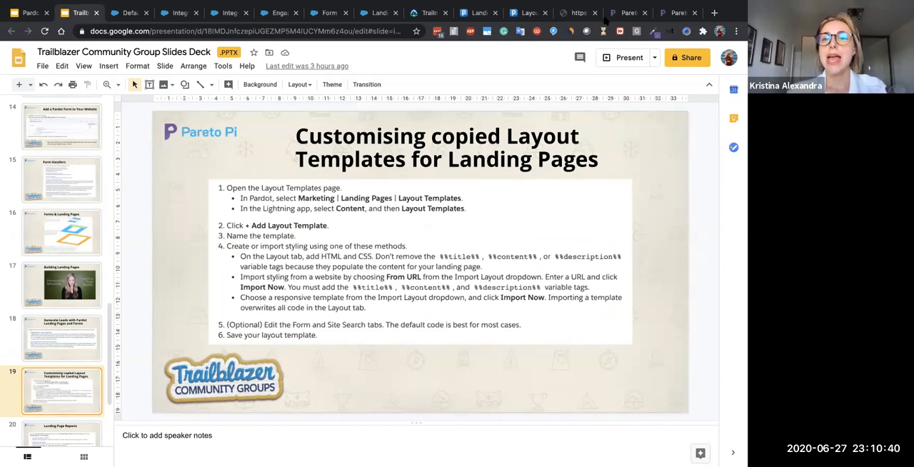
# - Return to the "Training Test" layout template and search its imported code for "title", stepping forward through the matches
pyautogui.click(524, 13)
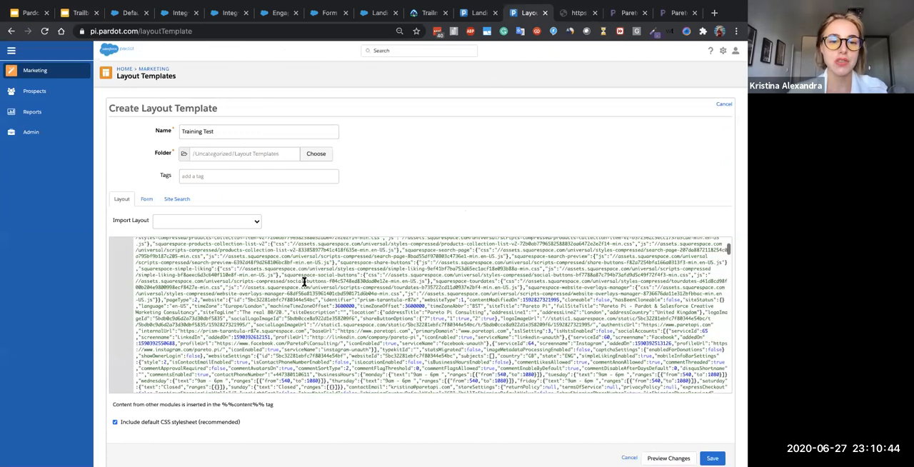
pyautogui.click(304, 281)
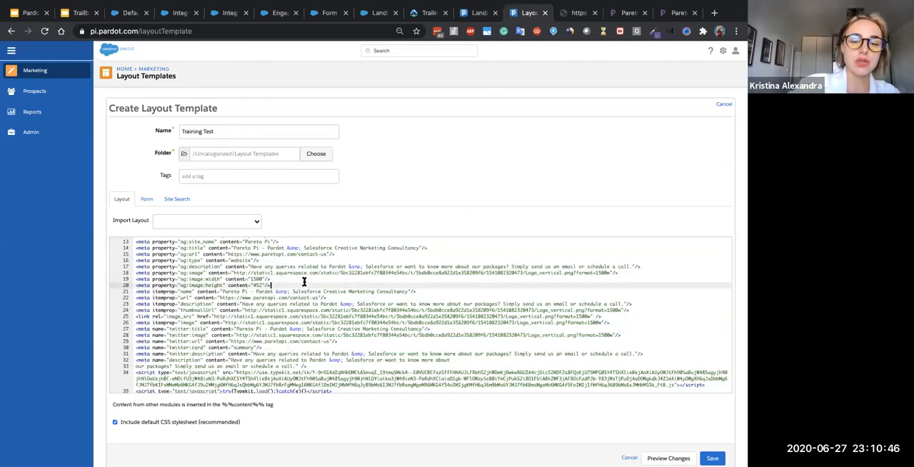
pyautogui.hotkey('ctrl', 'f')
pyautogui.write('title')
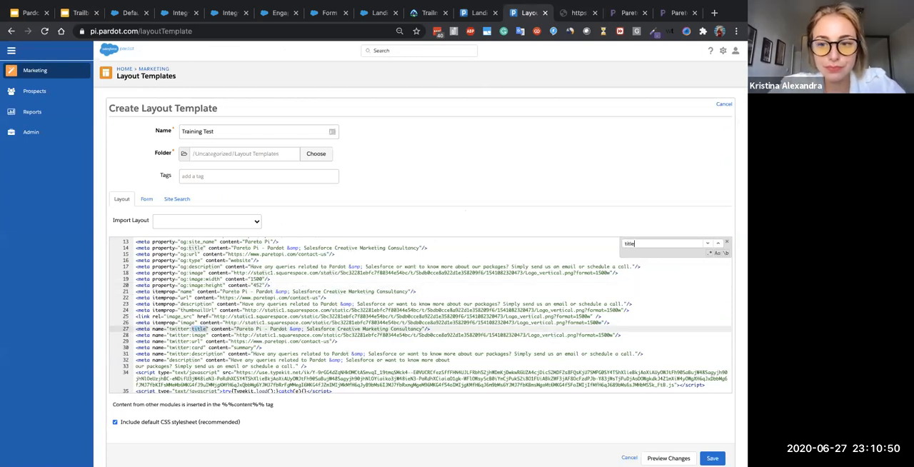
pyautogui.press('Return')
pyautogui.click(708, 246)
pyautogui.click(708, 246)
pyautogui.click(708, 246)
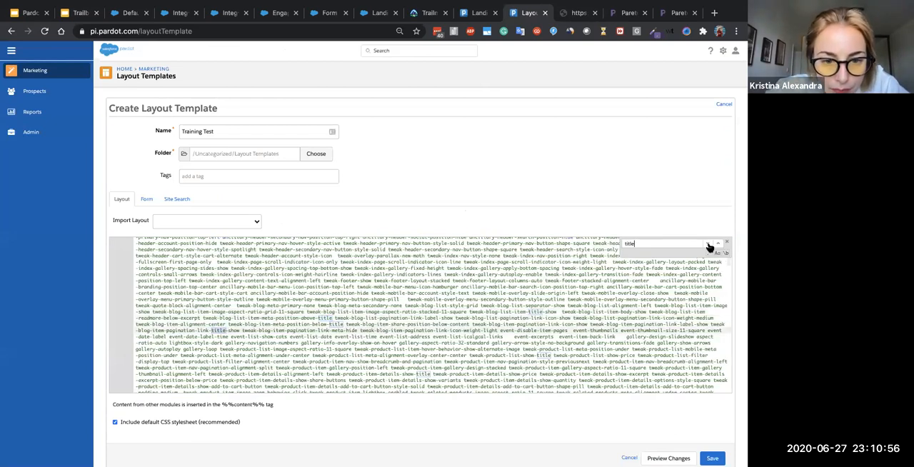
pyautogui.click(708, 246)
pyautogui.click(708, 246)
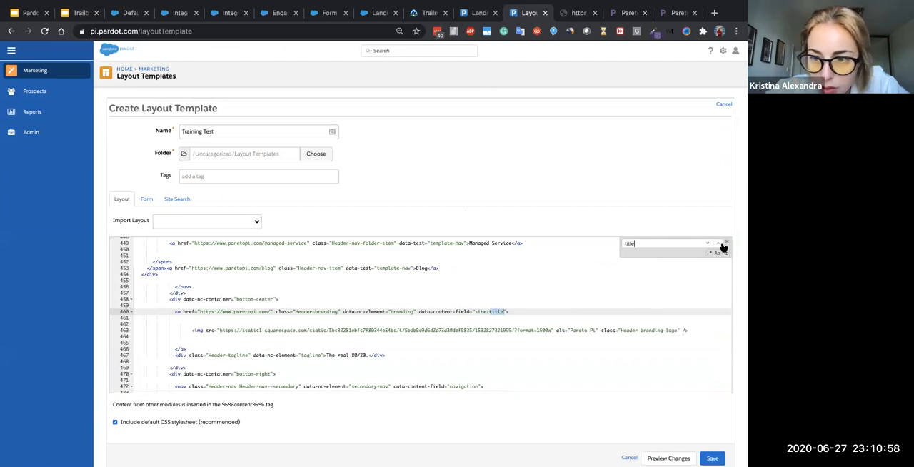
# - Step back through the "title" matches in the header navigation code, and forward again to the contact form's name legend
pyautogui.click(722, 245)
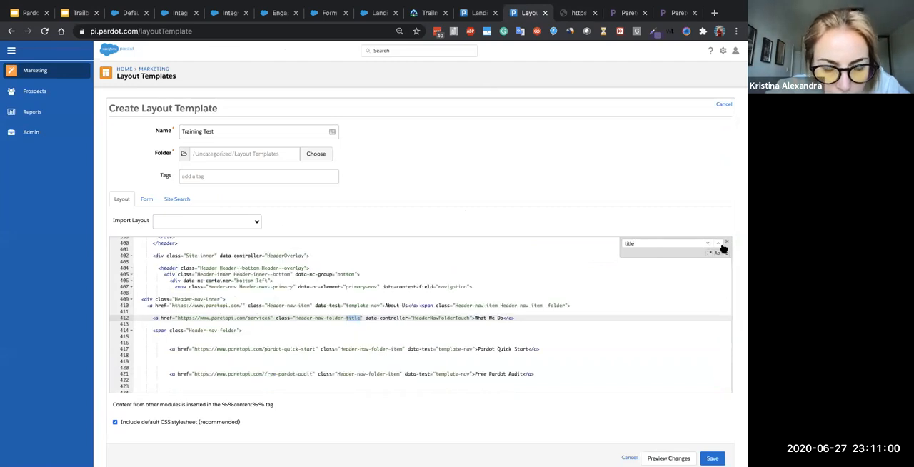
pyautogui.click(722, 246)
pyautogui.click(721, 245)
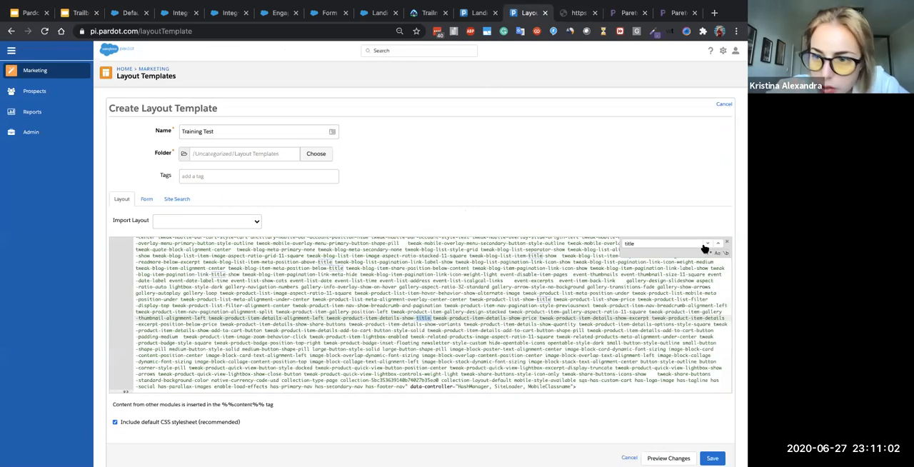
pyautogui.click(705, 245)
pyautogui.click(704, 245)
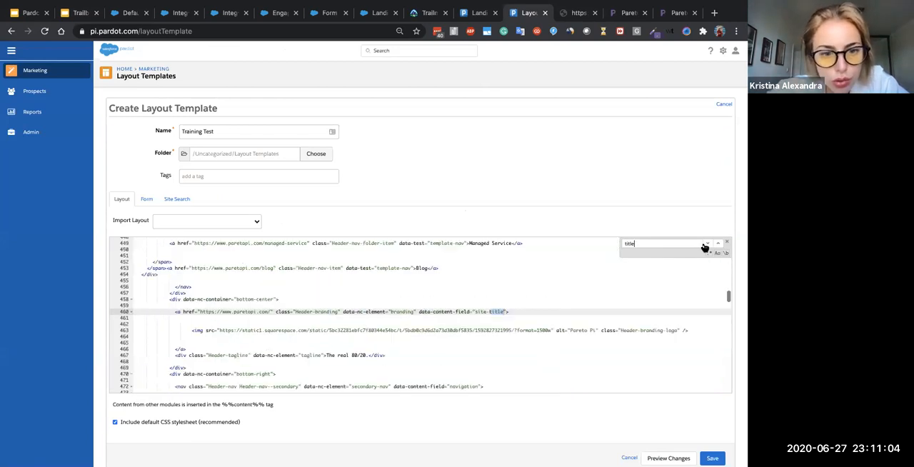
pyautogui.click(704, 246)
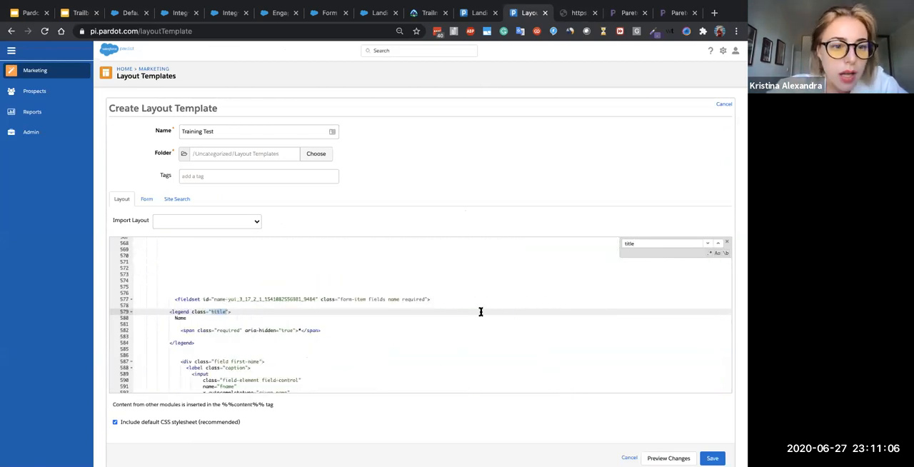
# - Check the remaining "title" matches from the contact form's field labels down to the footer business info
pyautogui.click(707, 244)
pyautogui.click(708, 246)
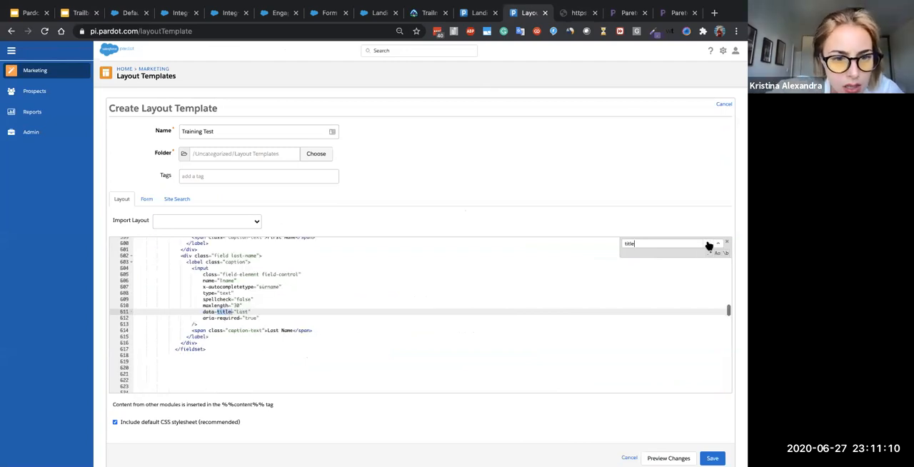
pyautogui.click(708, 245)
pyautogui.click(708, 245)
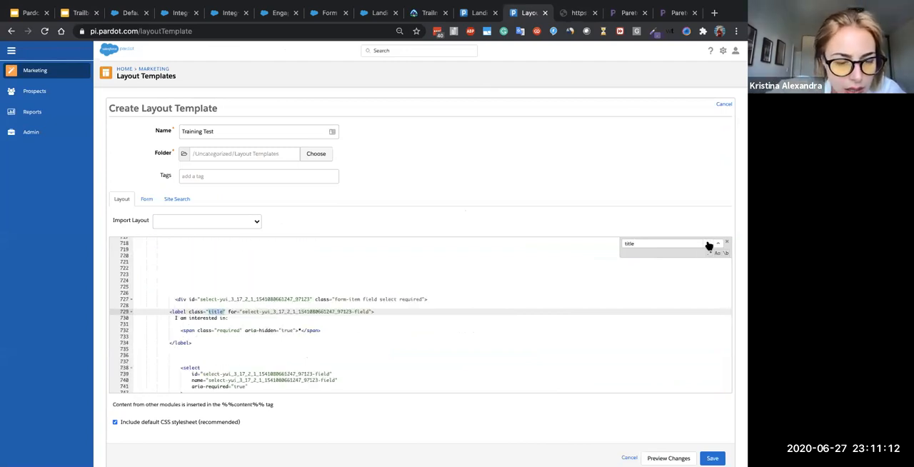
pyautogui.click(708, 245)
pyautogui.click(708, 245)
pyautogui.click(708, 245)
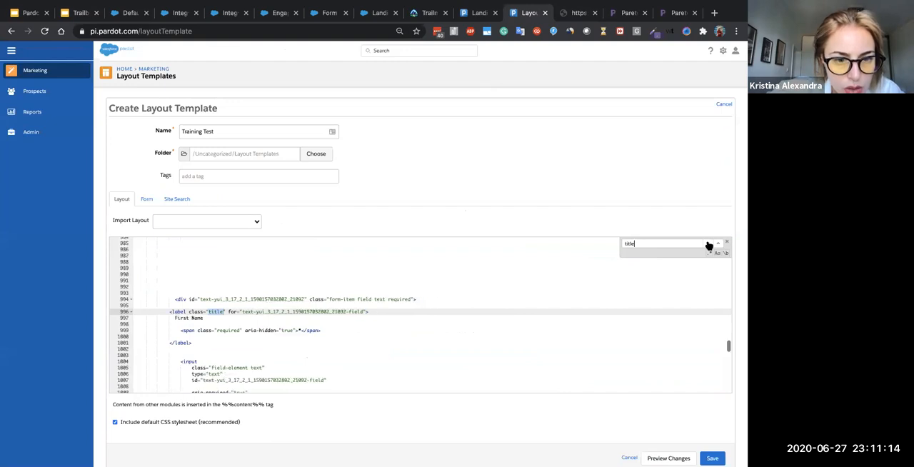
pyautogui.click(708, 246)
pyautogui.click(708, 245)
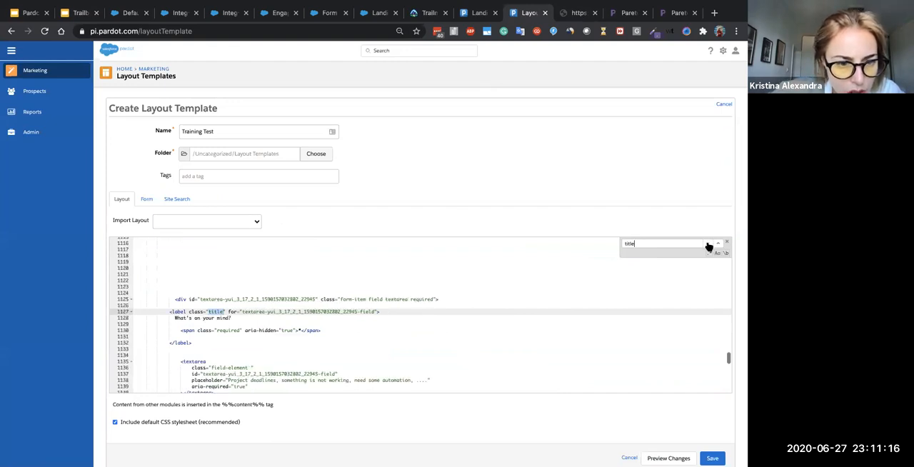
pyautogui.click(708, 245)
pyautogui.click(708, 246)
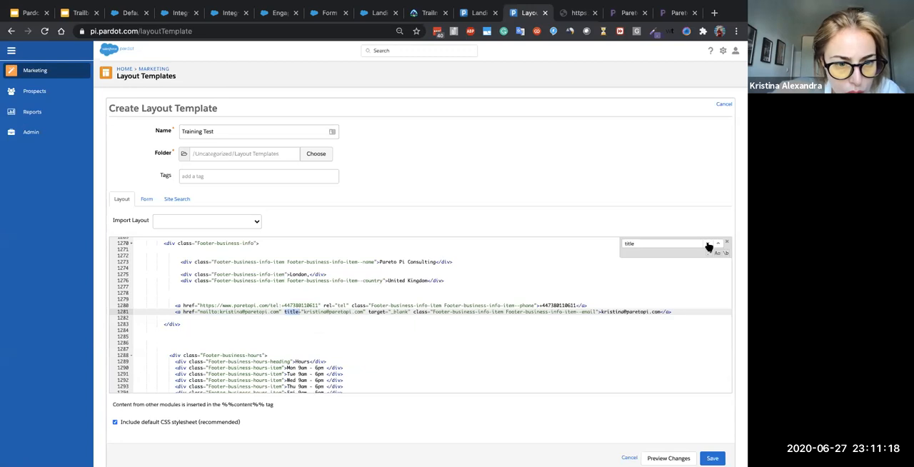
# - Go to the page's <title> element at the start of the code and delete the text between its tags
pyautogui.click(708, 245)
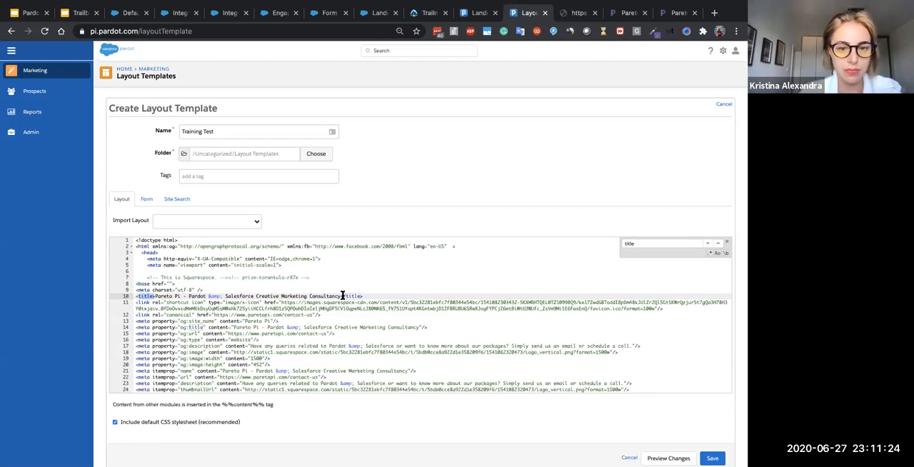
pyautogui.moveTo(340, 296); pyautogui.dragTo(154, 298)
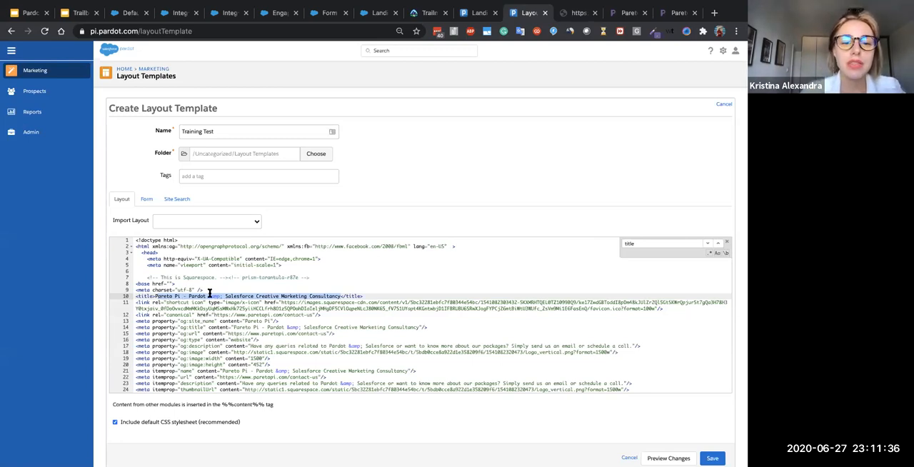
pyautogui.press('BackSpace')
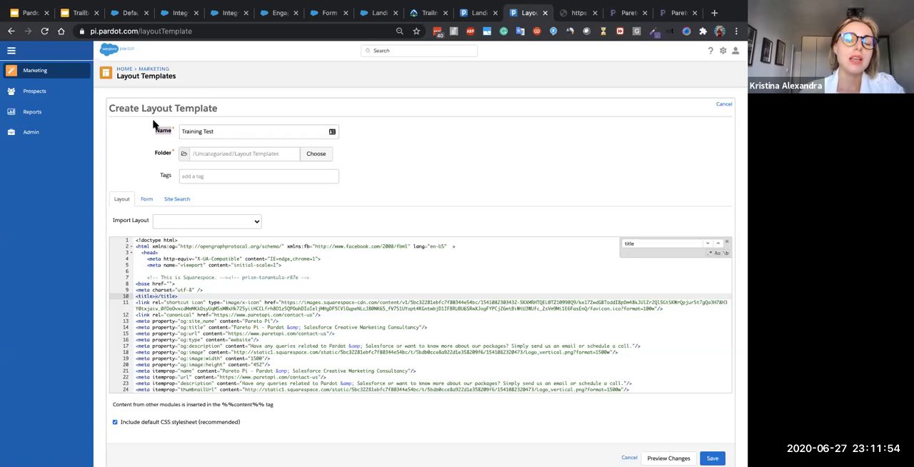
# - Point out the template's name, and open the "Migrated Landing page test" landing page to highlight its name for comparison
pyautogui.click(156, 132)
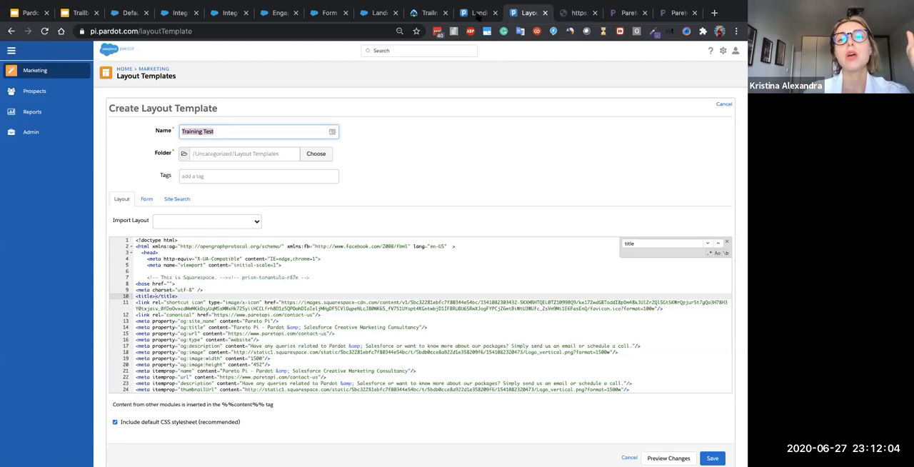
pyautogui.hotkey('ctrl', 'shift', 'Tab')
pyautogui.click(158, 145)
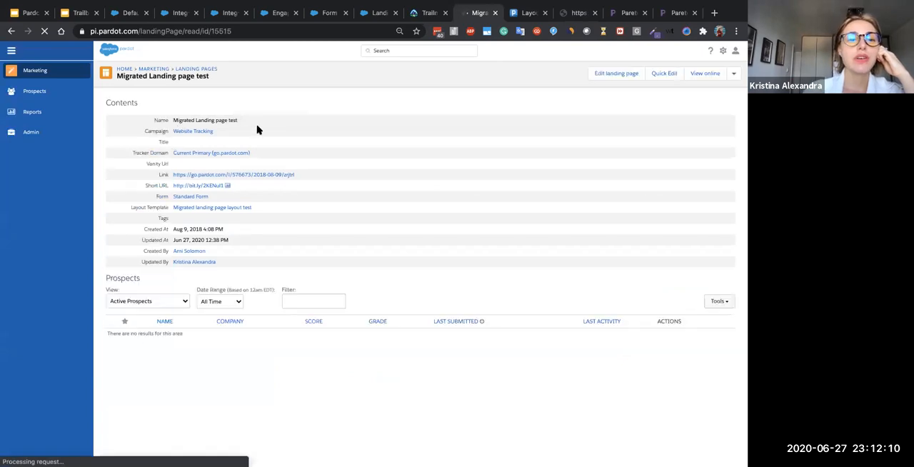
pyautogui.tripleClick(158, 121)
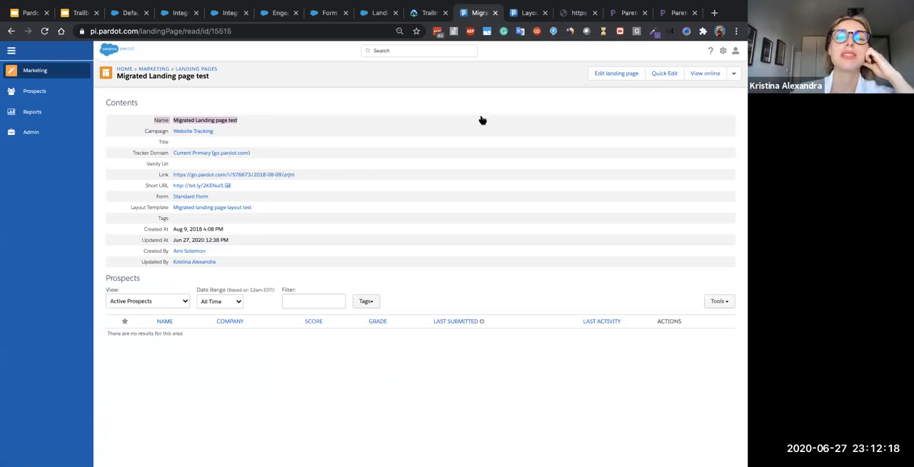
# - Return to the "Training Test" layout template and insert the variable tag %%title%% inside the empty <title> element
pyautogui.click(528, 12)
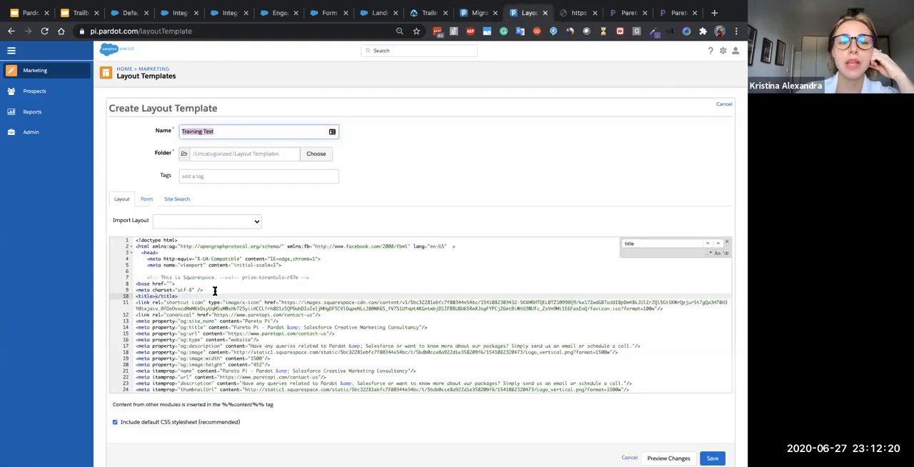
pyautogui.click(156, 296)
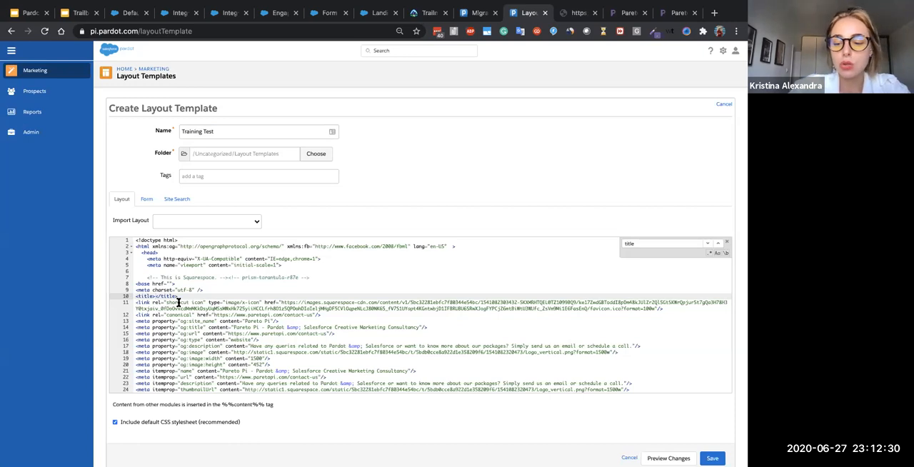
pyautogui.write('%%')
pyautogui.write('tit')
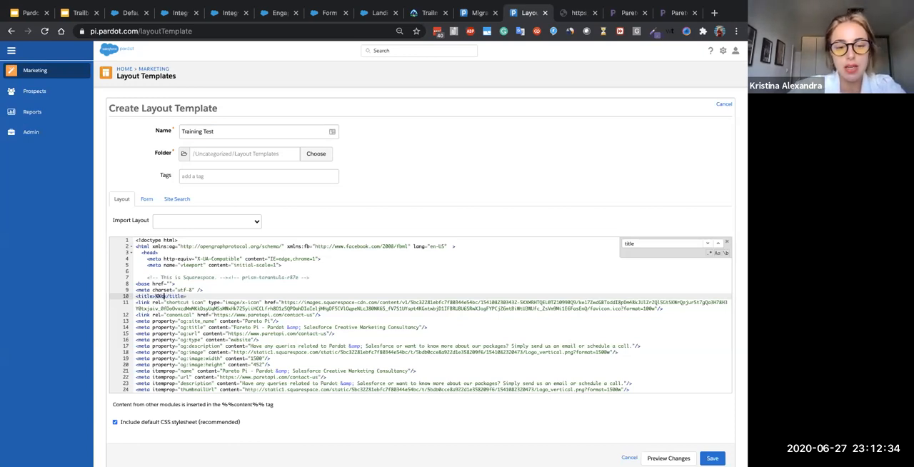
pyautogui.write('le')
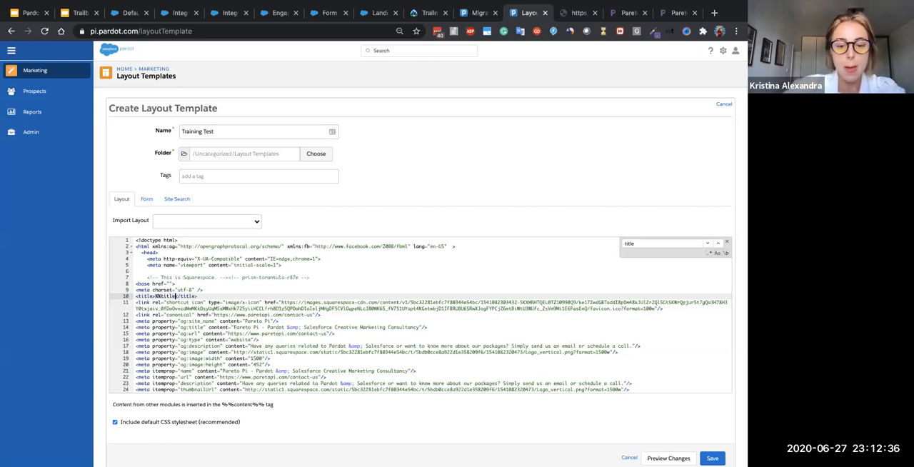
pyautogui.write('%%')
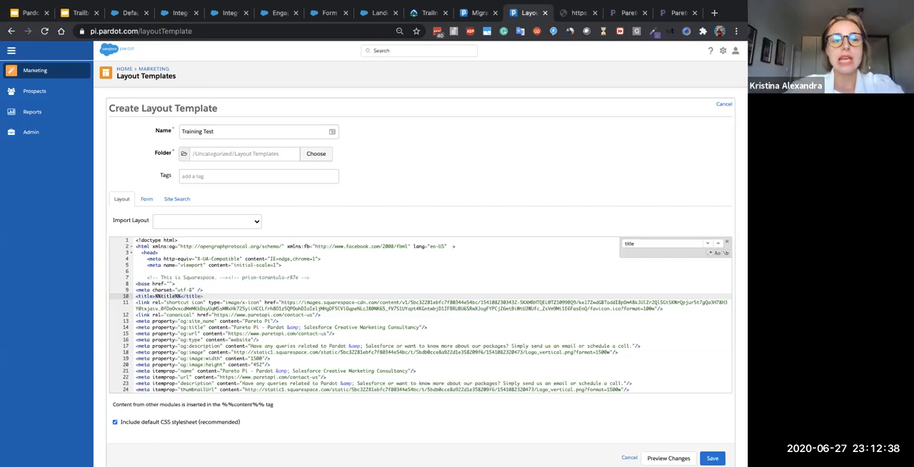
# - Replace the percent signs around the title variable with double curly braces, making it {{title}}
pyautogui.press('BackSpace')
pyautogui.press('BackSpace')
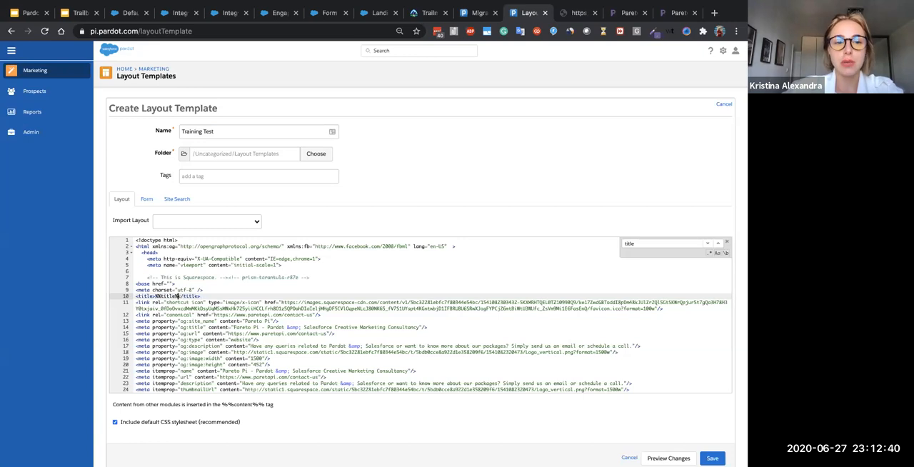
pyautogui.write('%%')
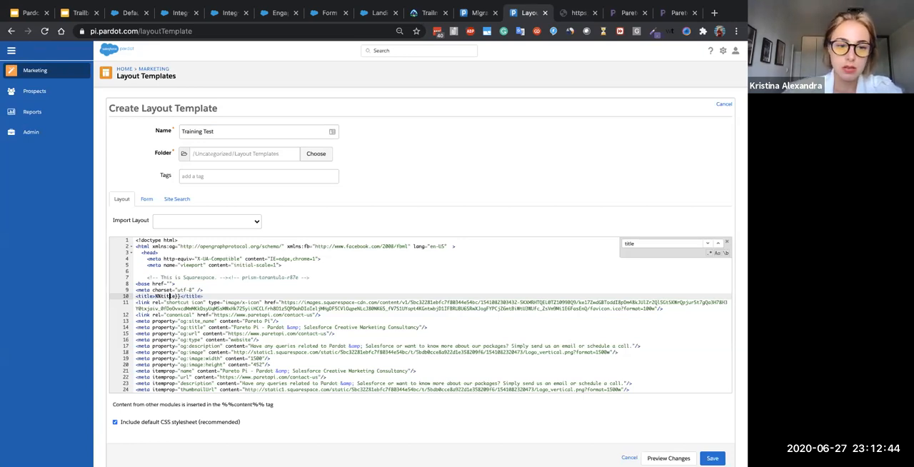
pyautogui.press('BackSpace')
pyautogui.press('BackSpace')
pyautogui.write('{{')
pyautogui.click(221, 328)
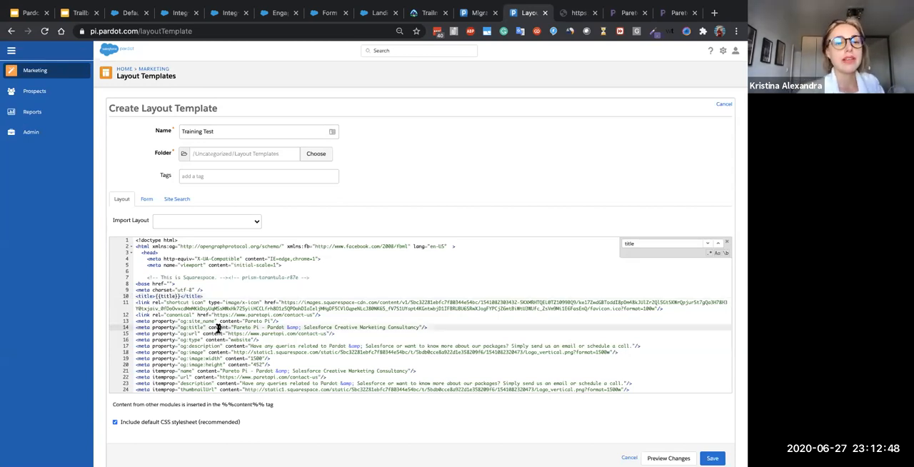
pyautogui.moveTo(156, 296); pyautogui.dragTo(193, 293)
pyautogui.click(193, 294)
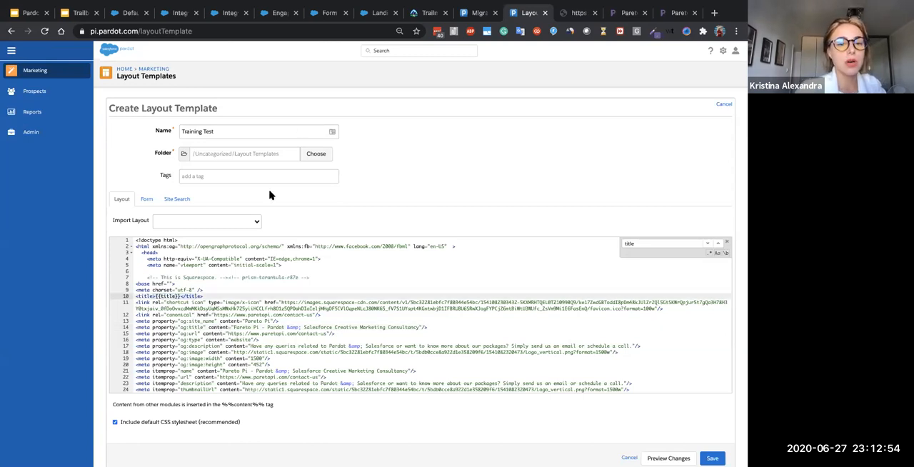
# - Look through the code below the <title> element and switch to the "Customising copied Layout Templates for Landing Pages" slide
pyautogui.scroll(-1, 229, 286)
pyautogui.scroll(-2, 234, 288)
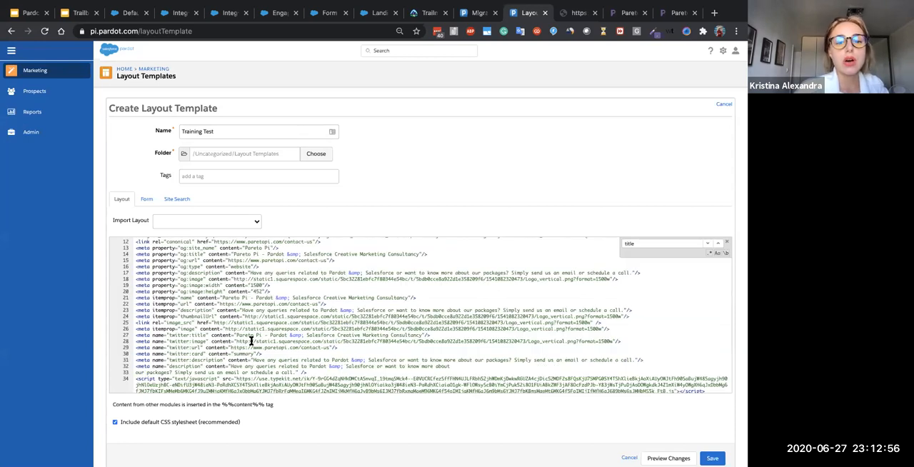
pyautogui.scroll(-5, 233, 337)
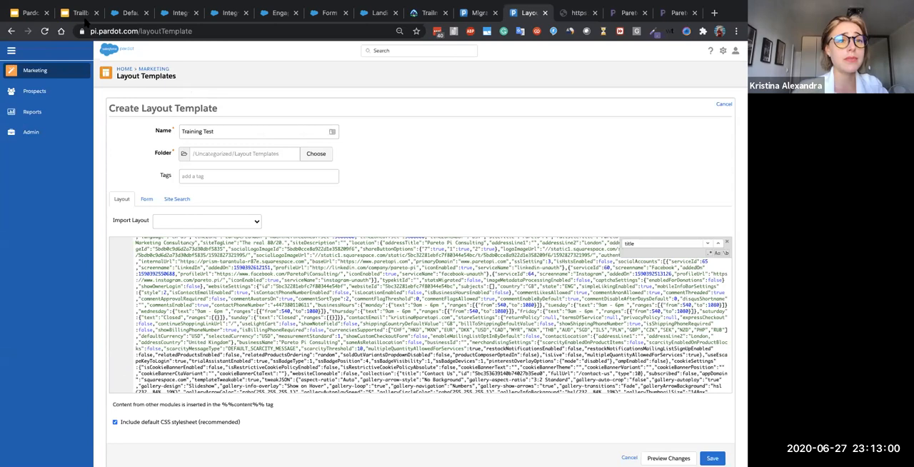
pyautogui.click(80, 13)
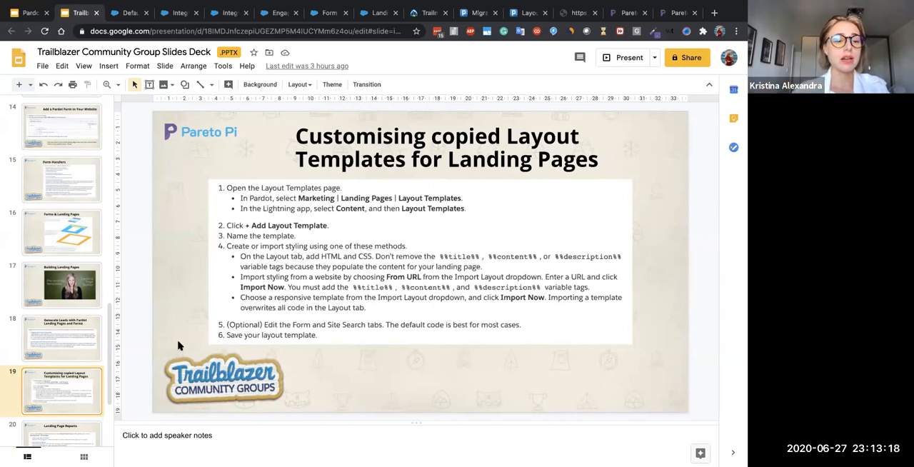
# - Go back from the slides to the "Training Test" layout template and examine the imported Squarespace code
pyautogui.click(528, 13)
pyautogui.scroll(-1, 471, 231)
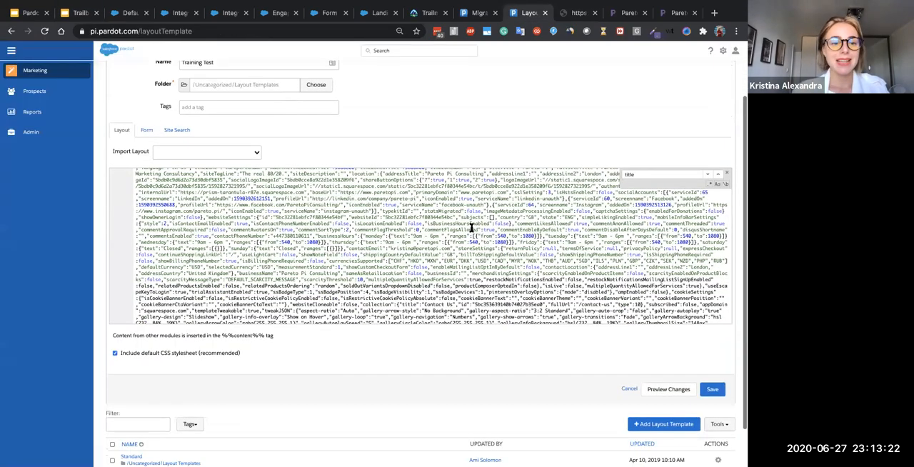
pyautogui.scroll(1, 471, 229)
pyautogui.scroll(1, 374, 106)
pyautogui.scroll(1, 375, 105)
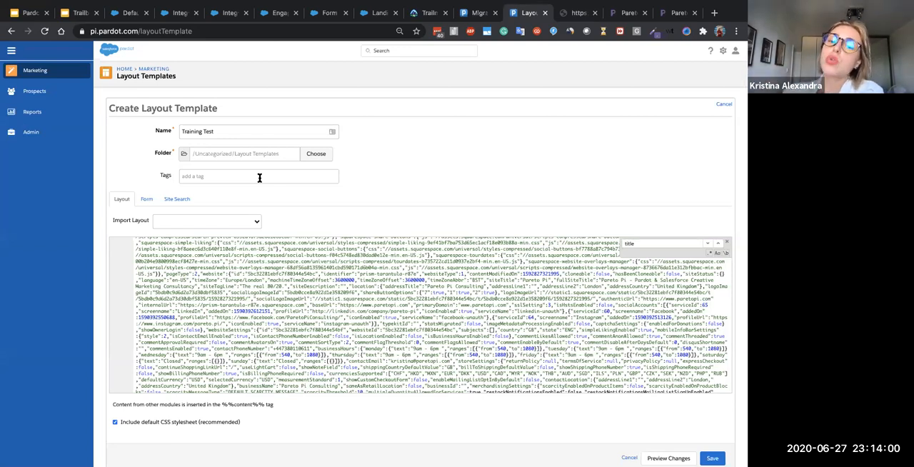
pyautogui.scroll(-3, 448, 237)
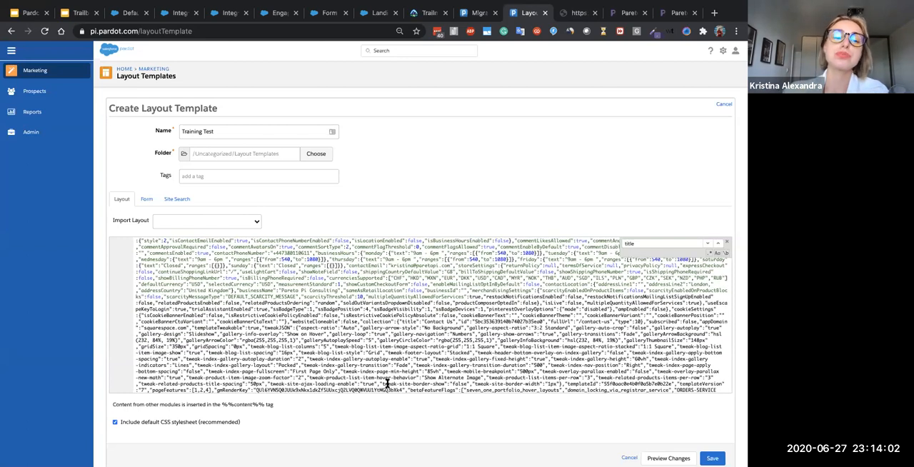
# - Cancel the "Training Test" layout template and go from the "Migrated Landing page test" record to the landing pages list
pyautogui.scroll(-1, 343, 412)
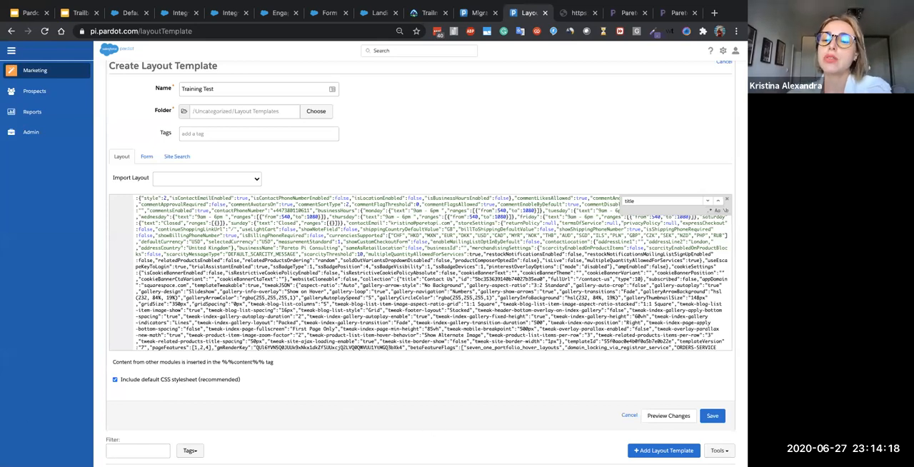
pyautogui.click(627, 415)
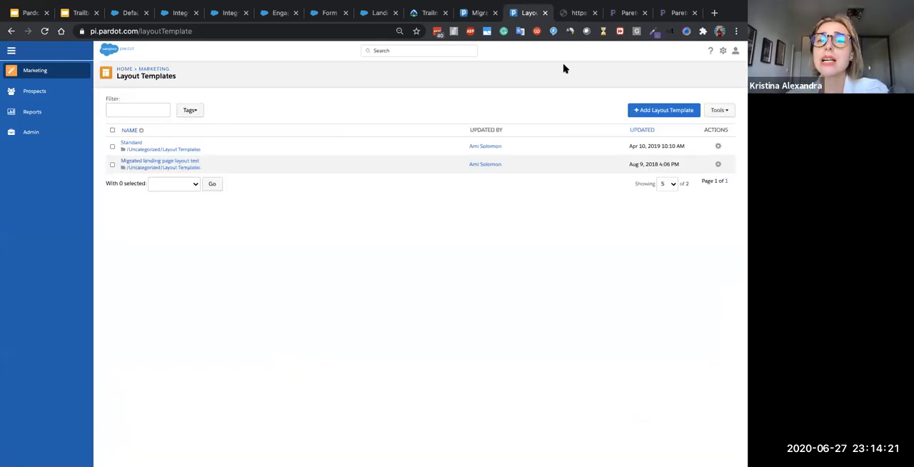
pyautogui.click(475, 14)
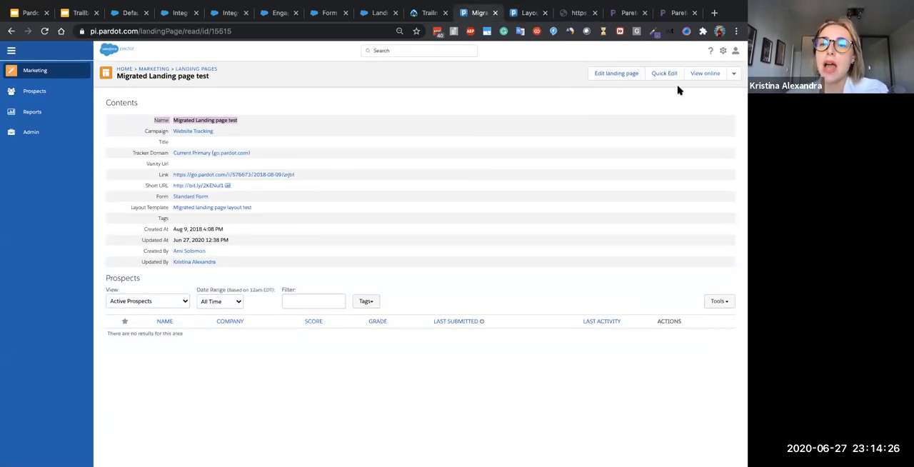
pyautogui.click(184, 65)
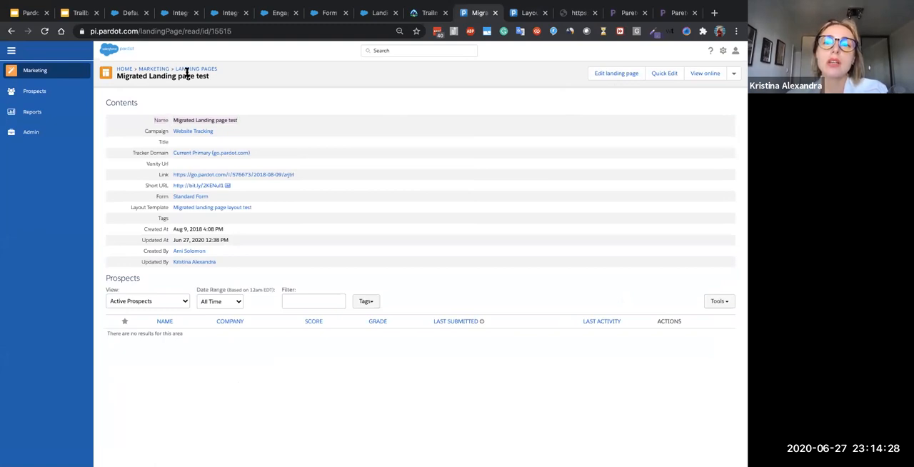
pyautogui.click(188, 70)
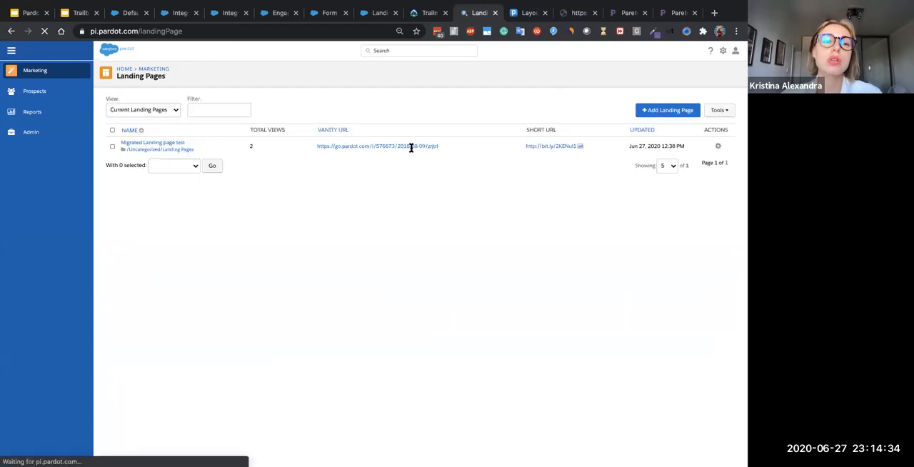
# - Delete the "Migrated Landing page test" landing page and check the current and archived view options of the list
pyautogui.click(717, 147)
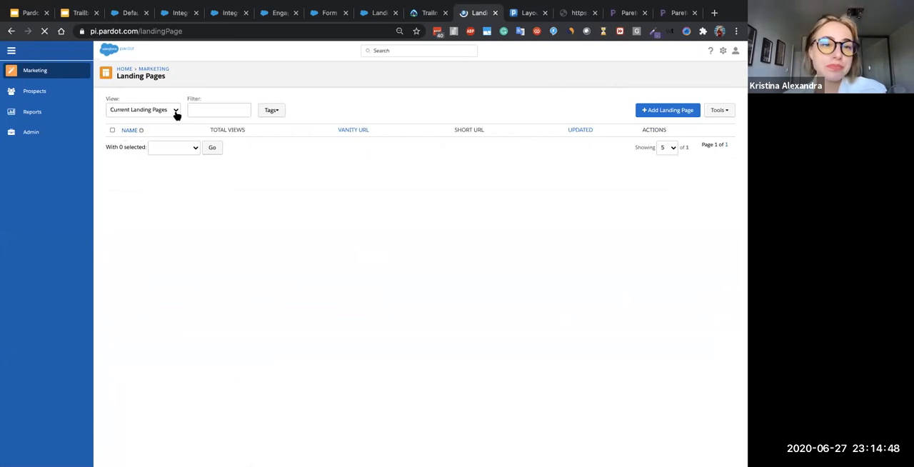
pyautogui.click(172, 135)
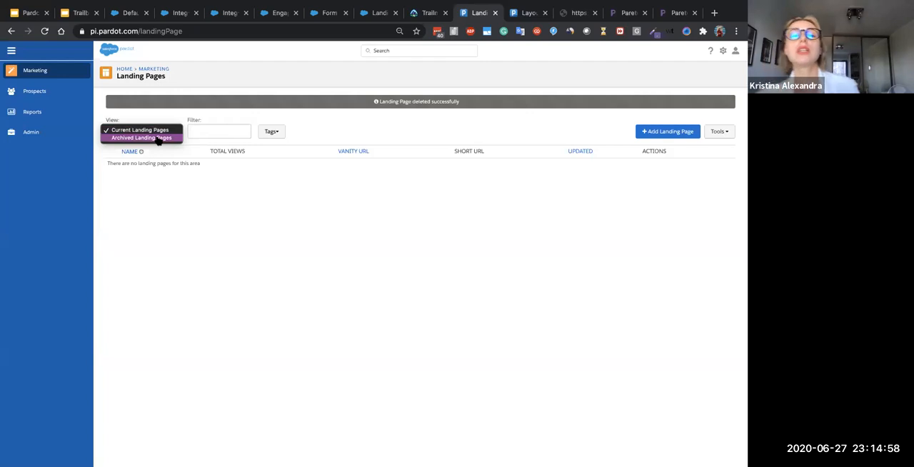
pyautogui.click(642, 132)
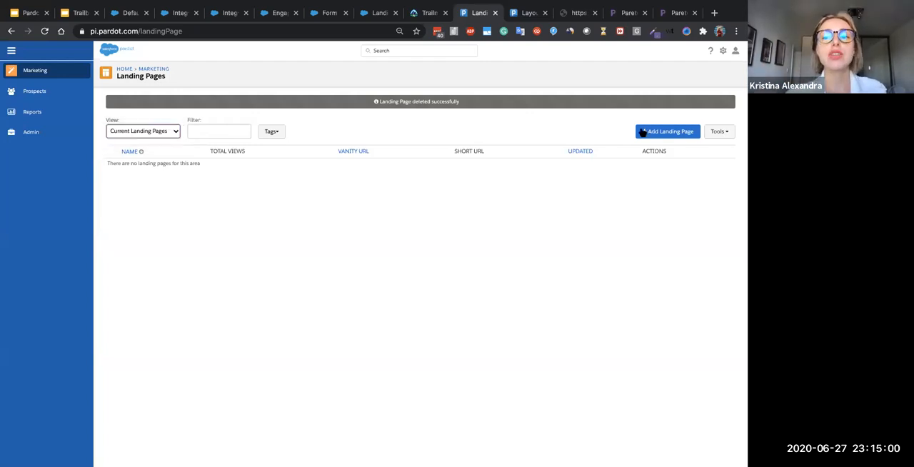
# - Start a new landing page and read the note explaining its Archive Date field
pyautogui.click(660, 131)
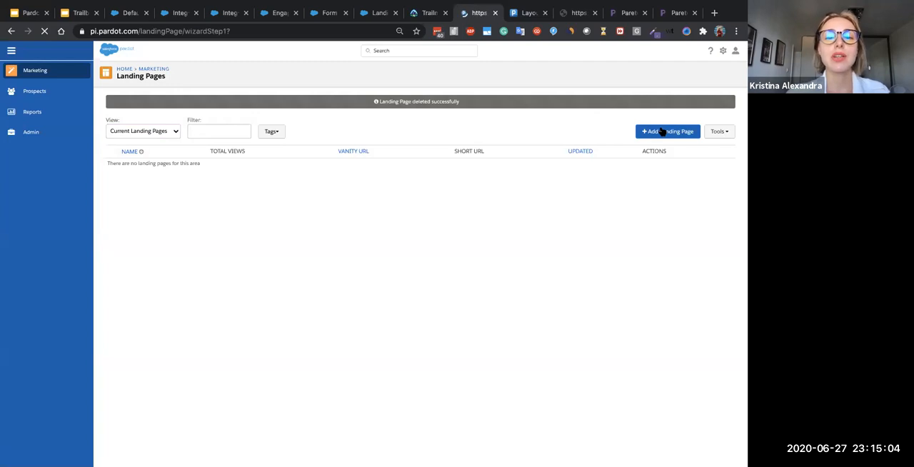
pyautogui.click(653, 134)
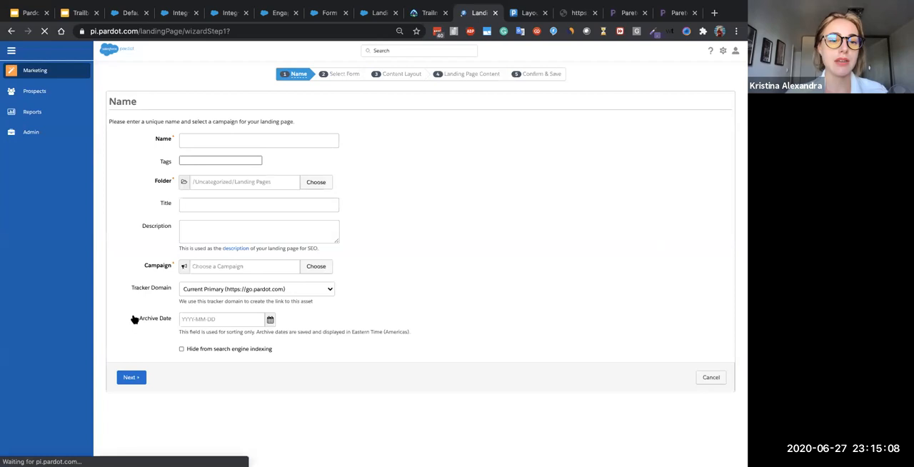
pyautogui.moveTo(180, 335); pyautogui.dragTo(180, 334)
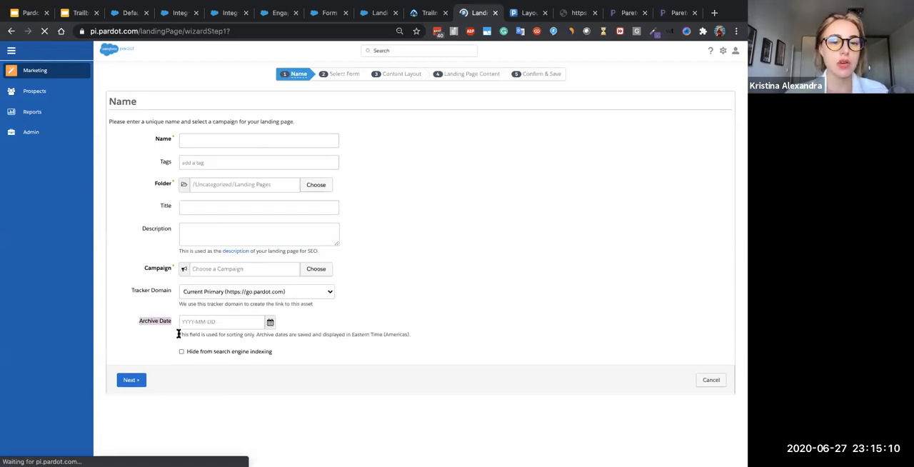
pyautogui.moveTo(362, 334); pyautogui.dragTo(403, 332)
pyautogui.click(403, 332)
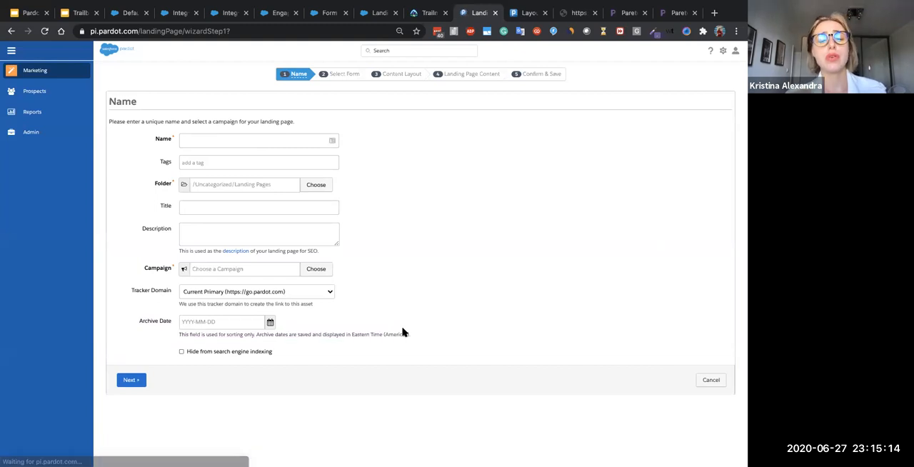
# - Name the new landing page "India - Pardot Landing Page"
pyautogui.click(313, 142)
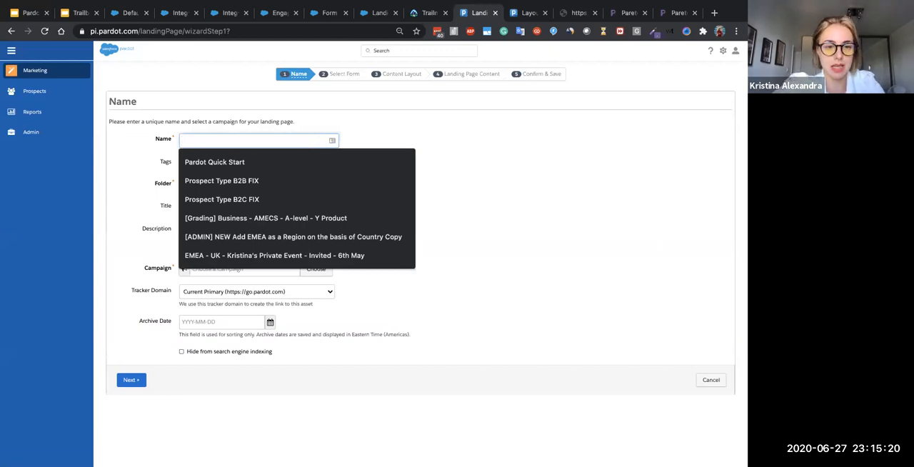
pyautogui.write('EM')
pyautogui.press('BackSpace')
pyautogui.press('BackSpace')
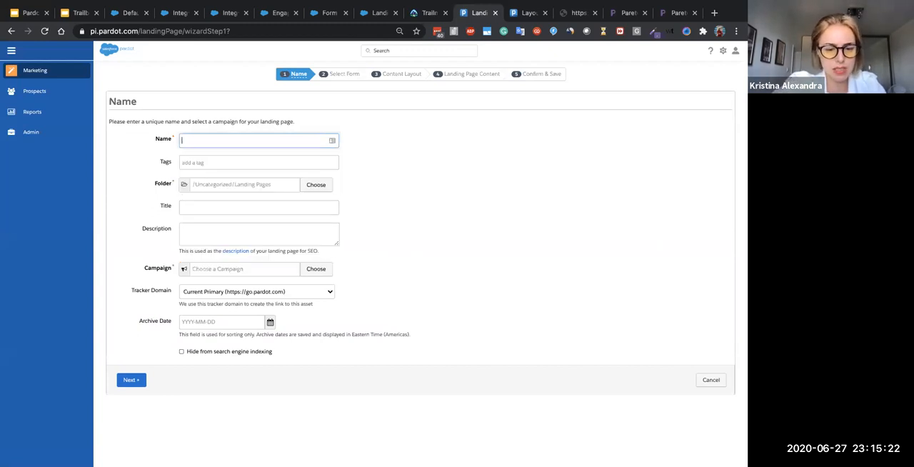
pyautogui.write('Id')
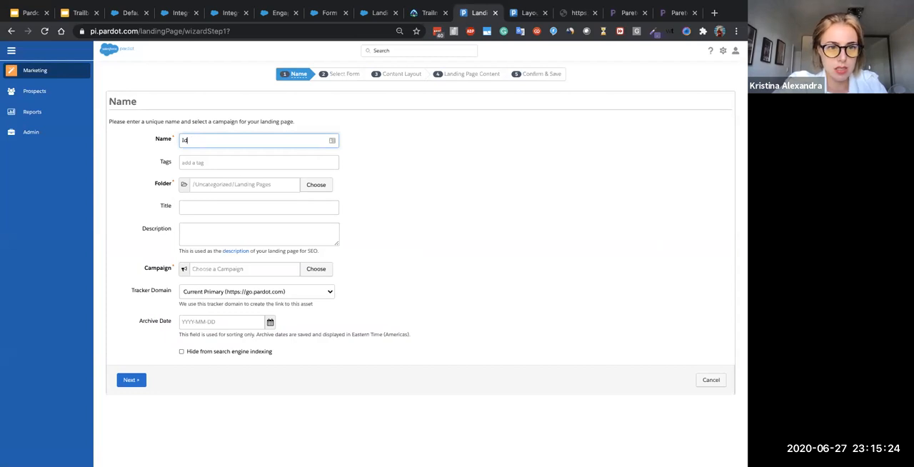
pyautogui.write('iandia')
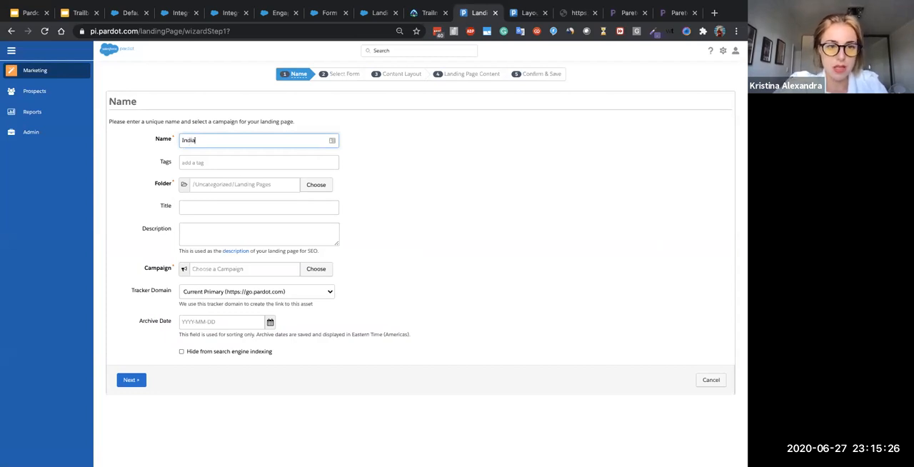
pyautogui.write(' - Pardot')
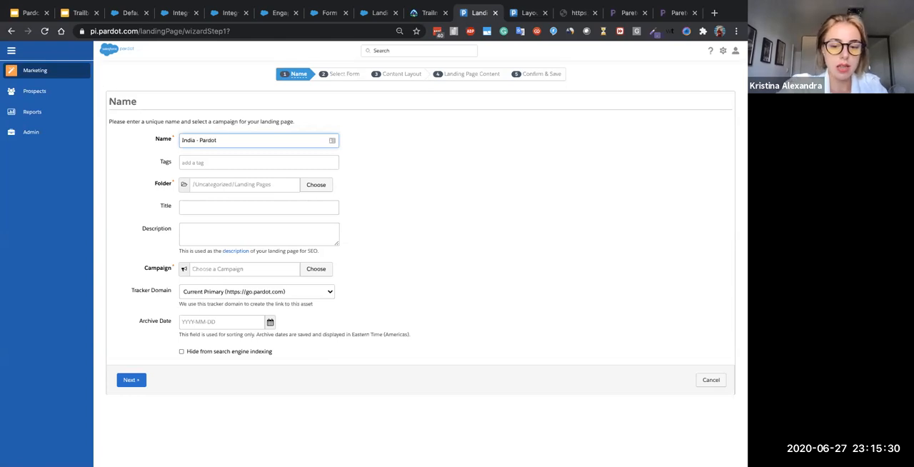
pyautogui.write(' Landing')
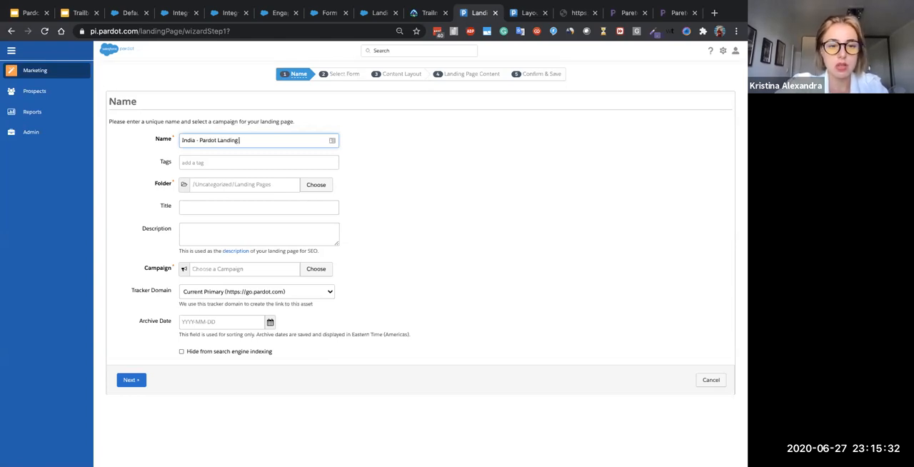
# - Add the tag "india" to the landing page
pyautogui.click(259, 161)
pyautogui.write('india')
pyautogui.press('Return')
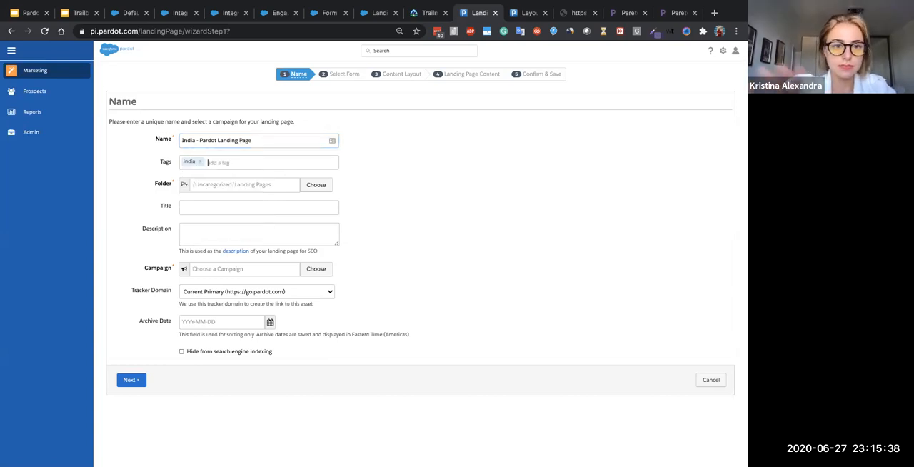
# - Store the landing page in the "Pardot Marking" folder
pyautogui.click(248, 184)
pyautogui.click(258, 202)
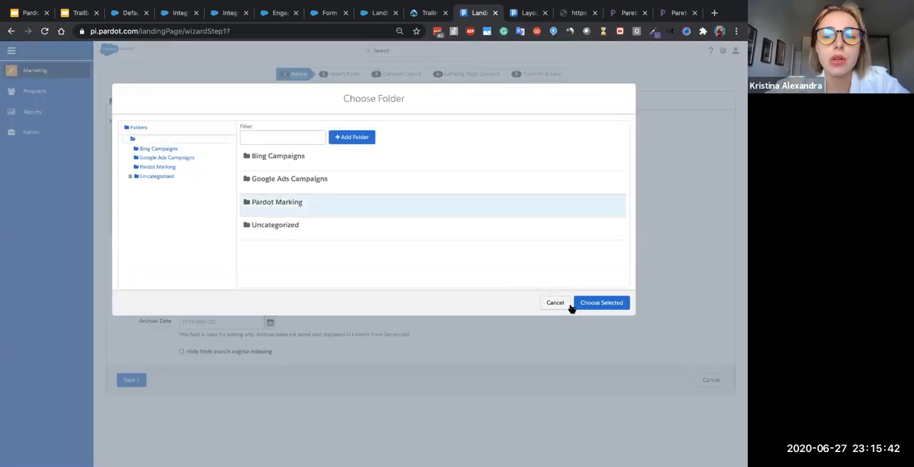
pyautogui.click(600, 303)
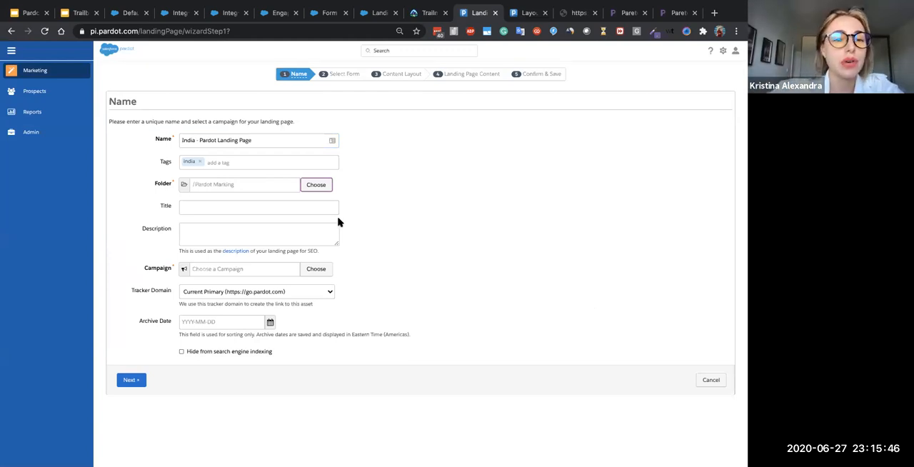
# - Set the landing page title to "Contact Us India" and leave the description empty
pyautogui.click(293, 207)
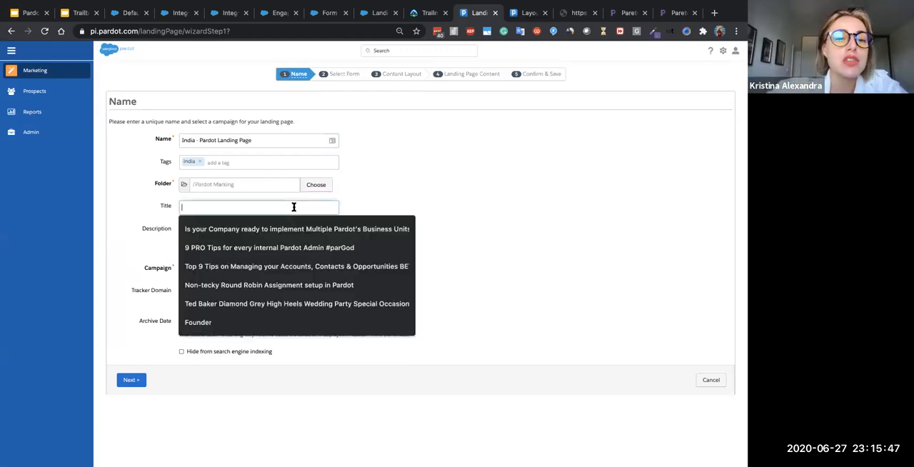
pyautogui.click(448, 170)
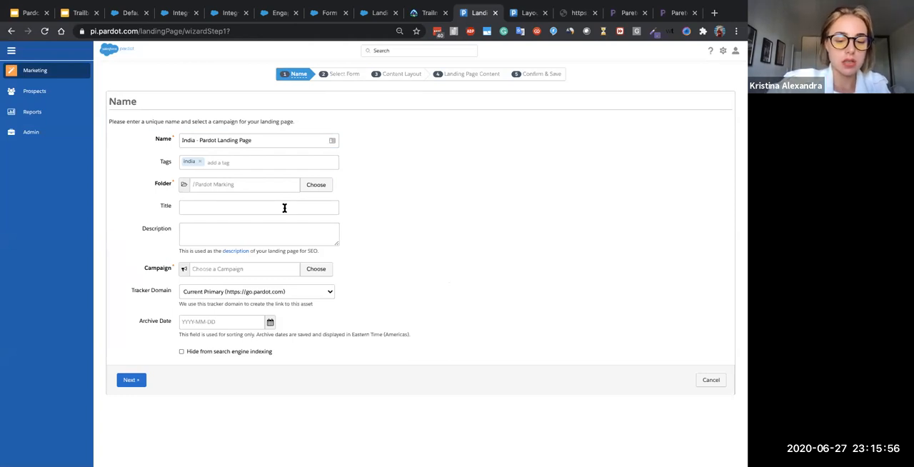
pyautogui.click(284, 207)
pyautogui.write('Contact Us India')
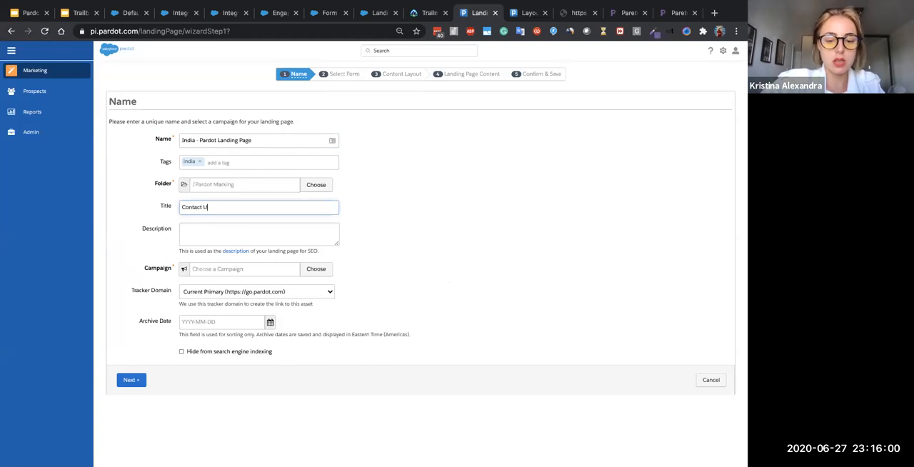
pyautogui.press('BackSpace')
pyautogui.press('BackSpace')
pyautogui.press('BackSpace')
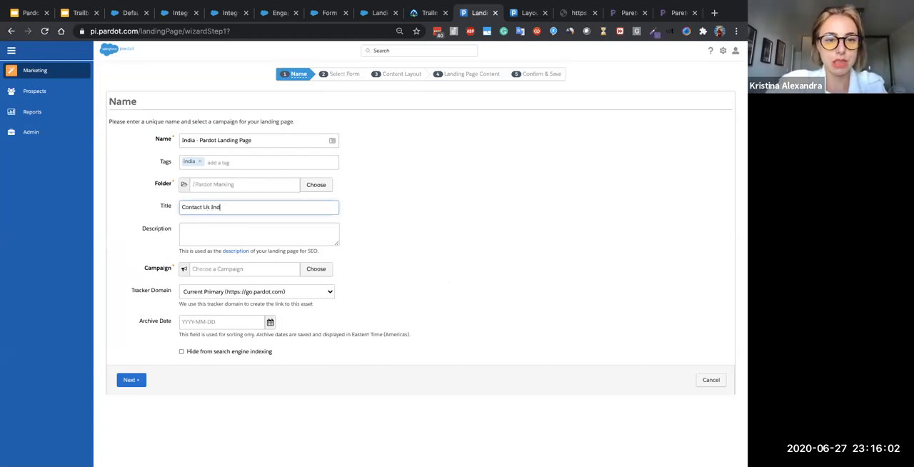
pyautogui.write('ia')
pyautogui.click(279, 226)
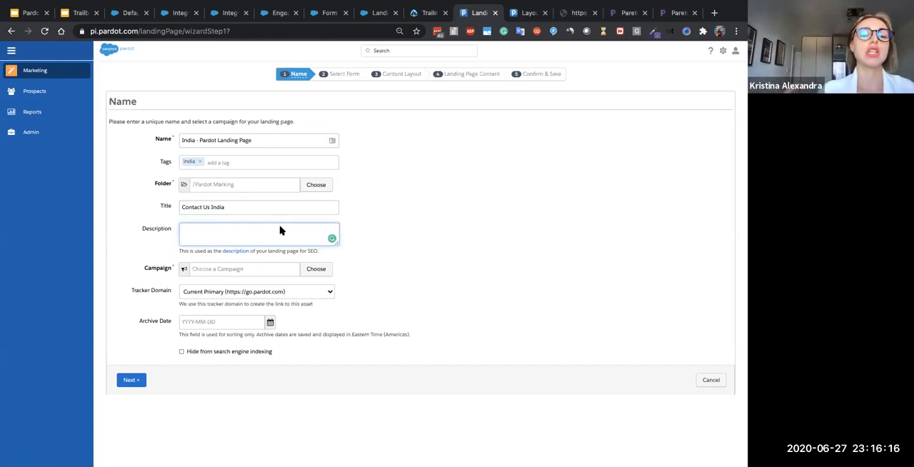
# - Assign the landing page to the campaign "MailChimp Campaign: MA discounts for Alumni"
pyautogui.click(255, 270)
pyautogui.click(291, 231)
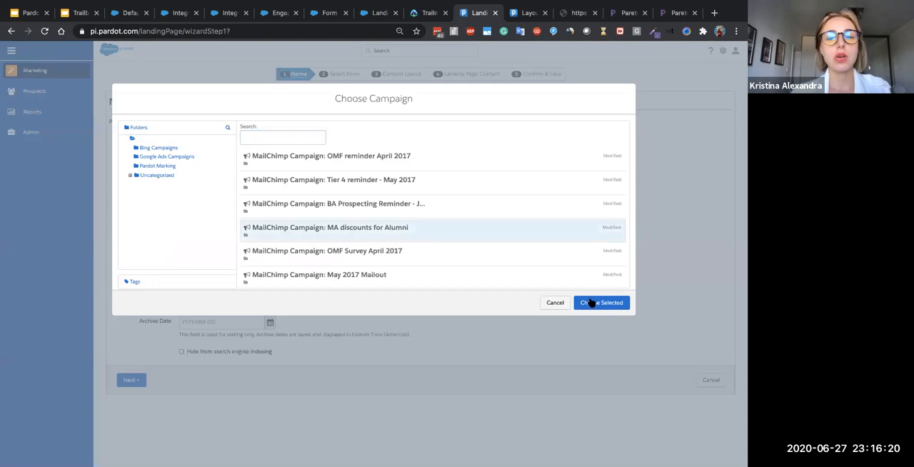
pyautogui.click(592, 302)
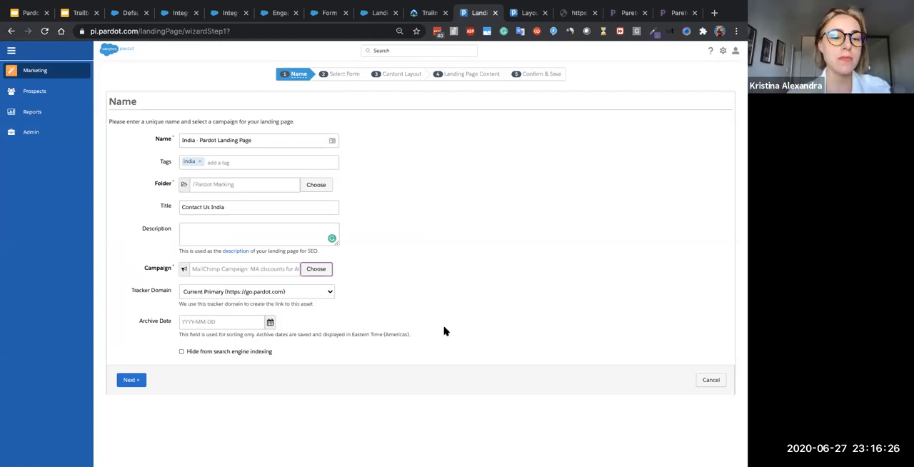
# - Set the archive date to 2020-06-28, hide the page from search engine indexing, and proceed to form selection
pyautogui.click(269, 323)
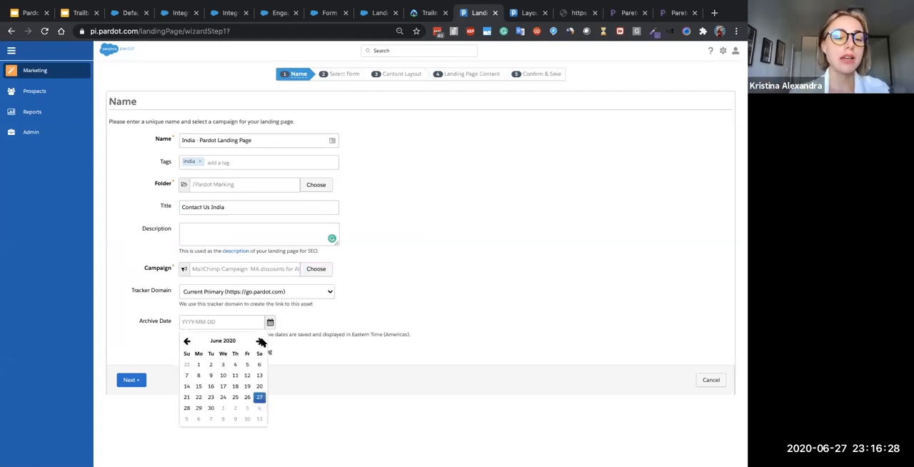
pyautogui.click(187, 408)
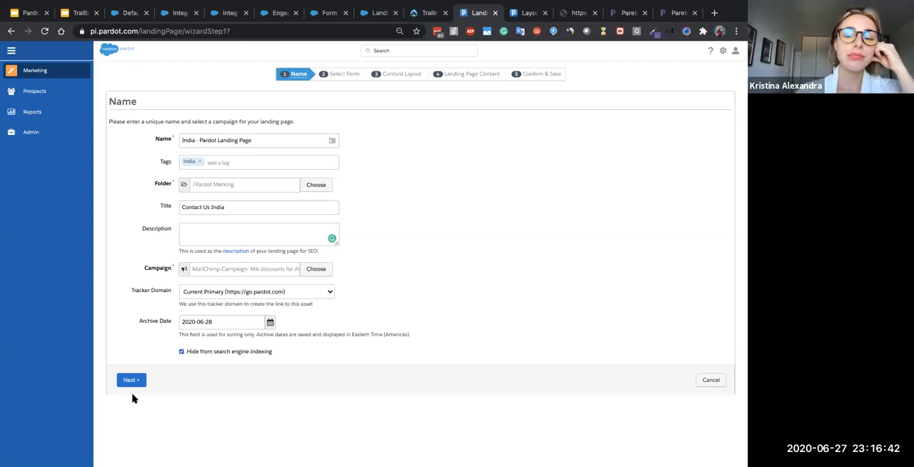
pyautogui.click(128, 384)
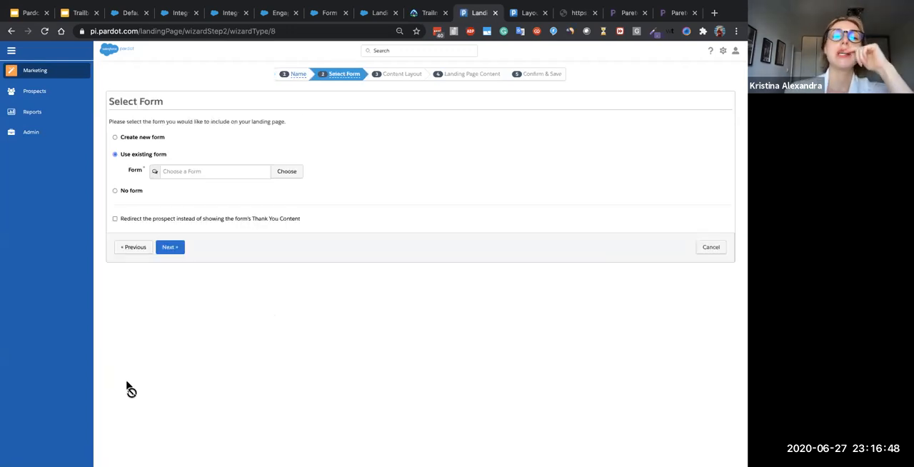
# - Include the existing form "Standard Form" on the landing page and proceed to the content layout
pyautogui.click(135, 138)
pyautogui.click(133, 155)
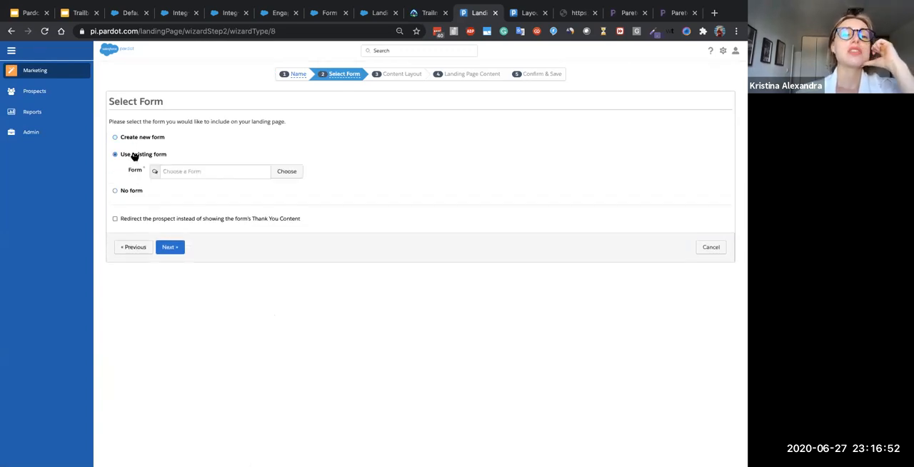
pyautogui.click(116, 190)
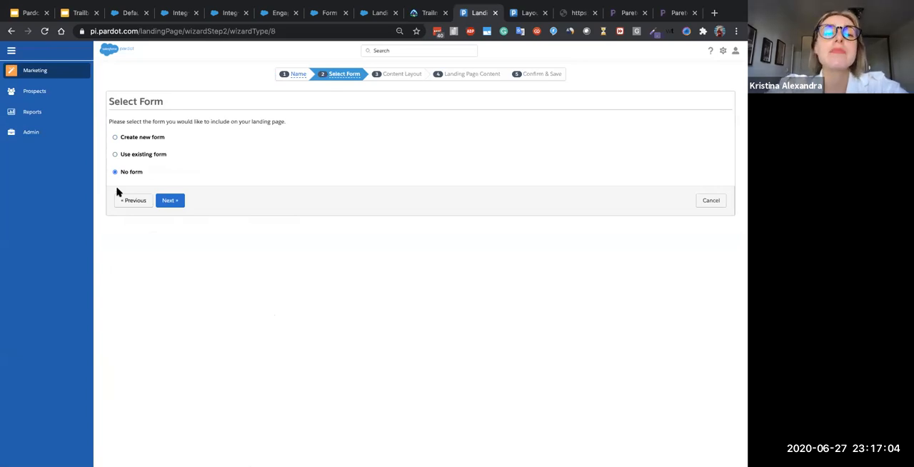
pyautogui.click(124, 155)
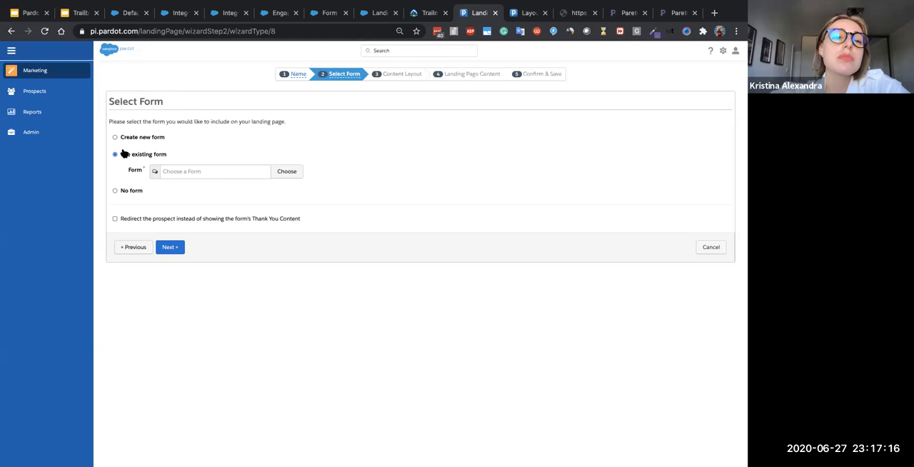
pyautogui.click(203, 172)
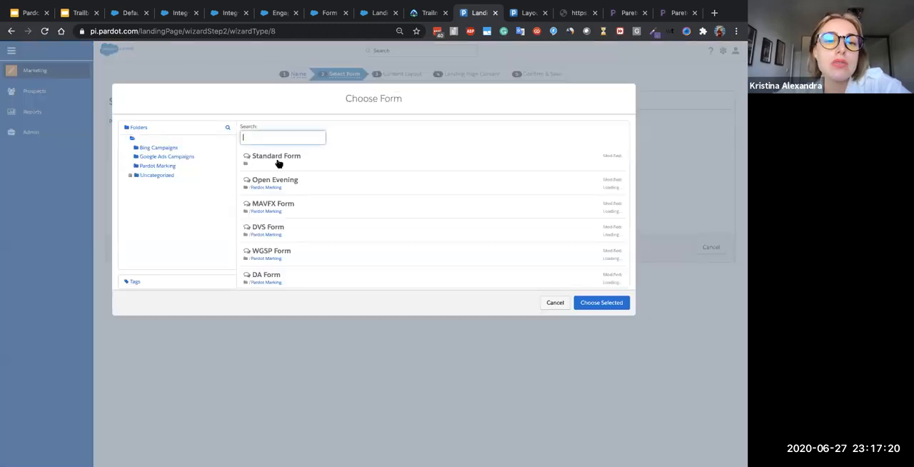
pyautogui.click(318, 162)
pyautogui.click(611, 300)
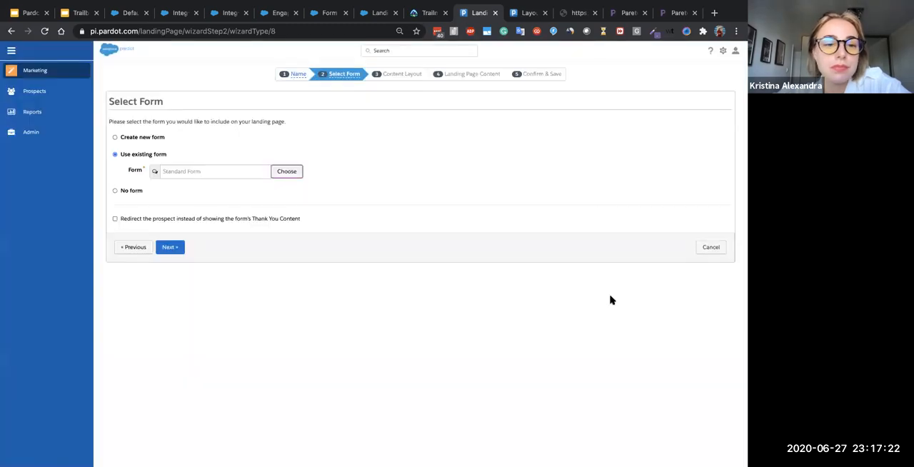
pyautogui.click(179, 248)
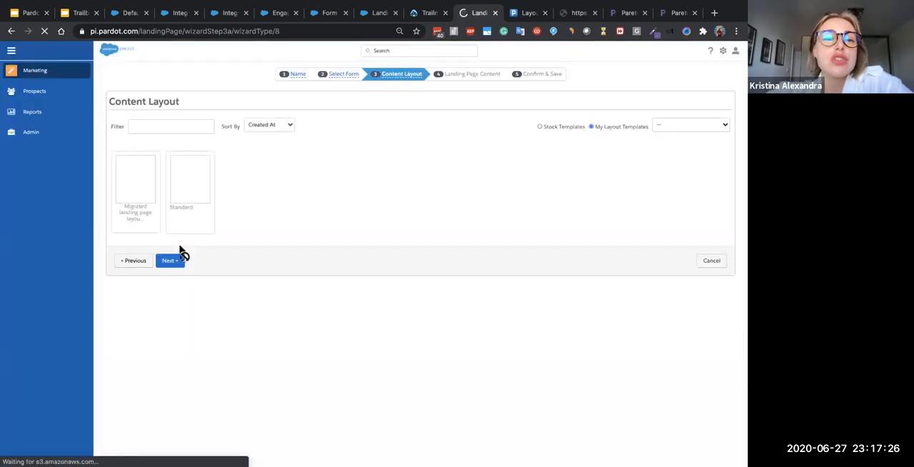
# - Apply the "Migrated landing page layout test" template, look over the page content, and proceed to confirmation
pyautogui.click(169, 206)
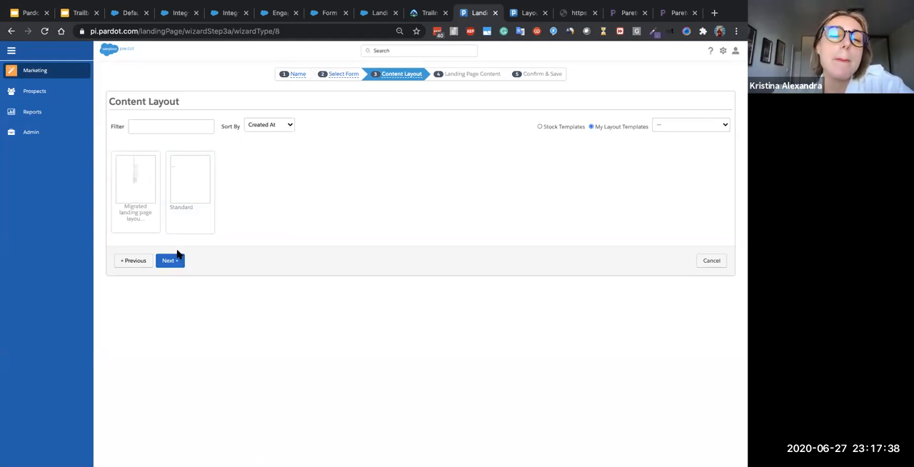
pyautogui.click(135, 187)
pyautogui.click(169, 262)
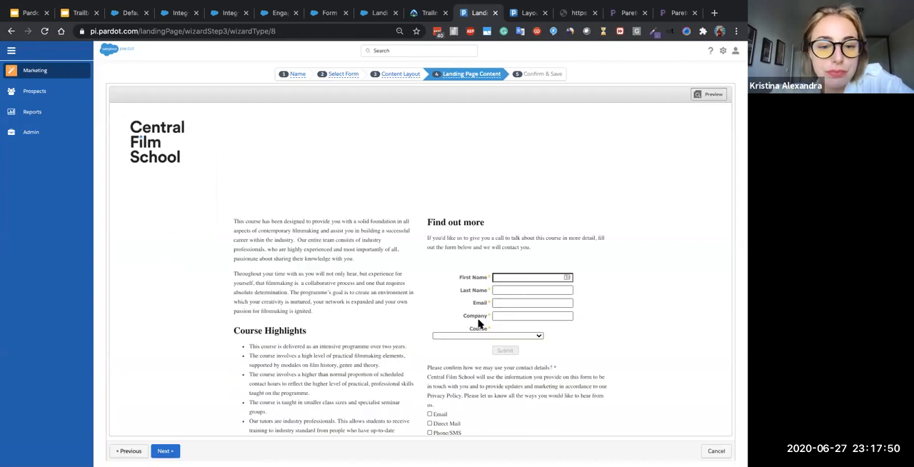
pyautogui.scroll(-10, 478, 324)
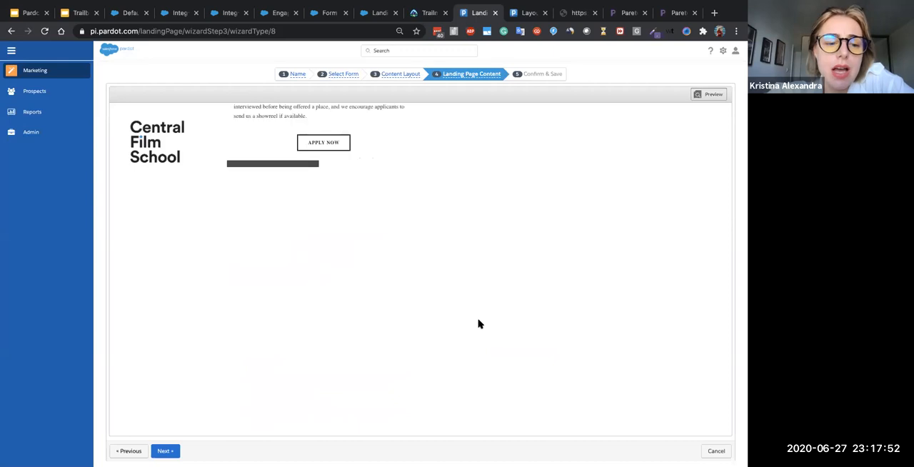
pyautogui.click(171, 455)
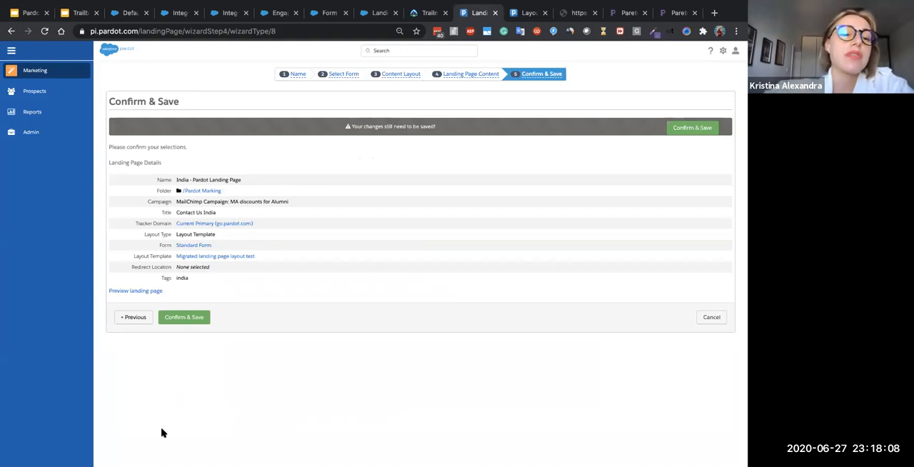
# - Confirm and save the landing page, and highlight its public link in the page details
pyautogui.click(187, 318)
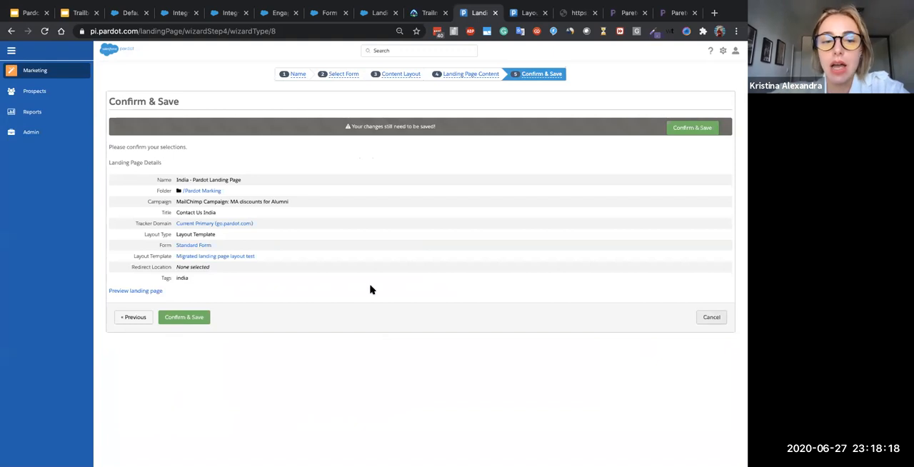
pyautogui.click(190, 318)
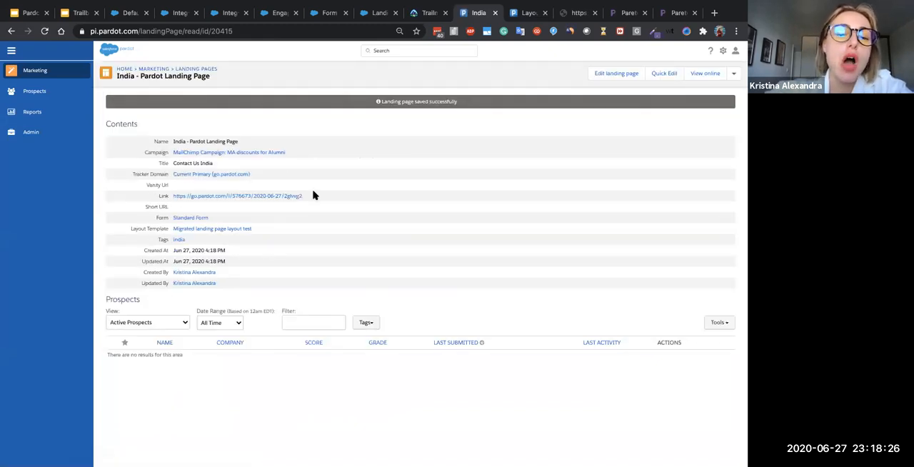
pyautogui.moveTo(314, 199); pyautogui.dragTo(156, 200)
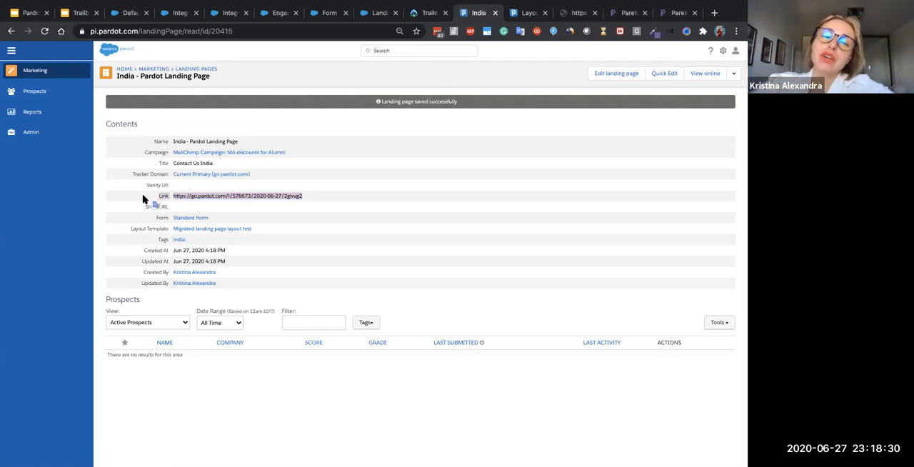
pyautogui.click(141, 197)
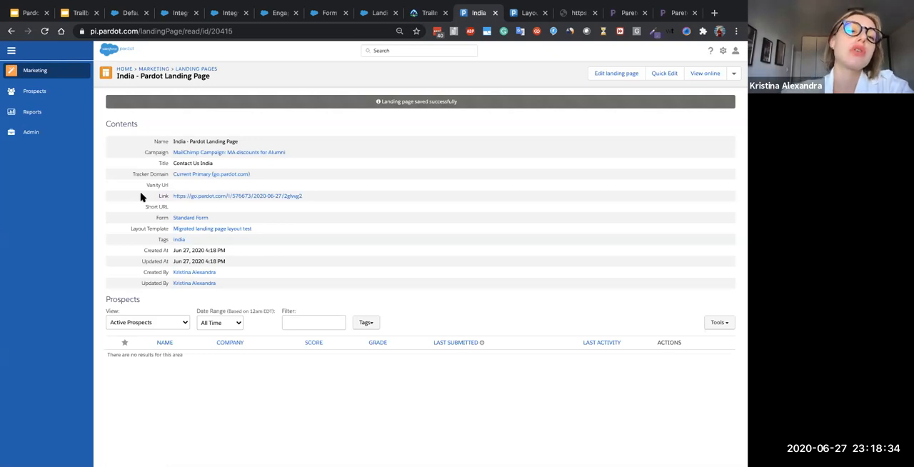
pyautogui.moveTo(303, 196); pyautogui.dragTo(148, 195)
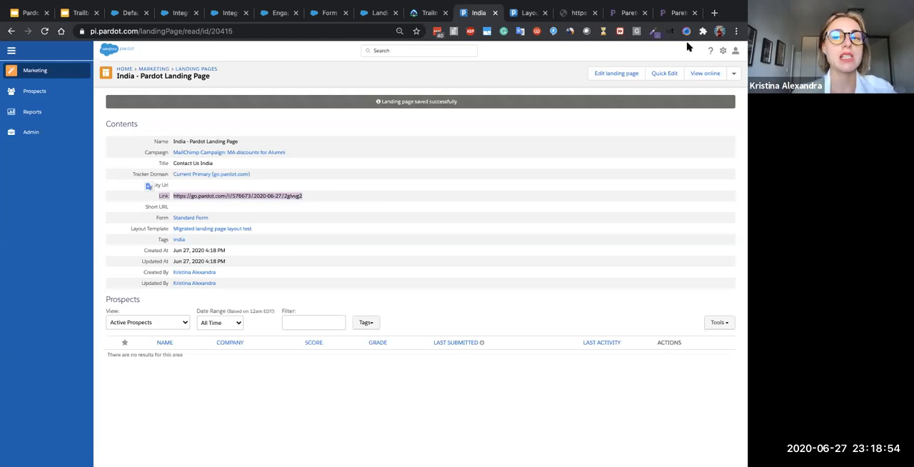
pyautogui.click(611, 75)
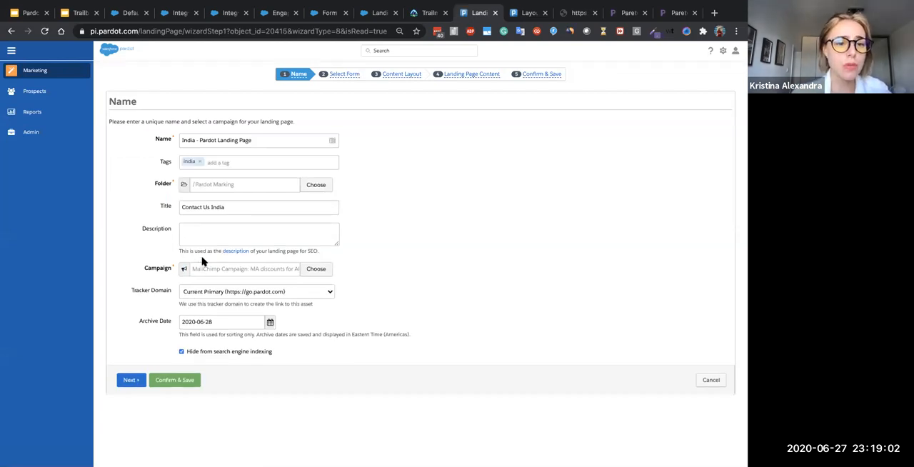
pyautogui.click(214, 292)
pyautogui.click(209, 290)
pyautogui.click(209, 292)
pyautogui.click(214, 298)
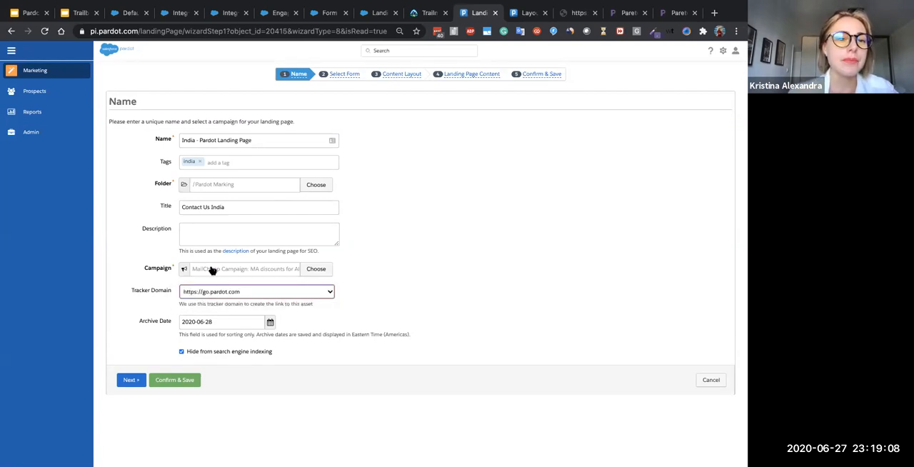
pyautogui.click(204, 220)
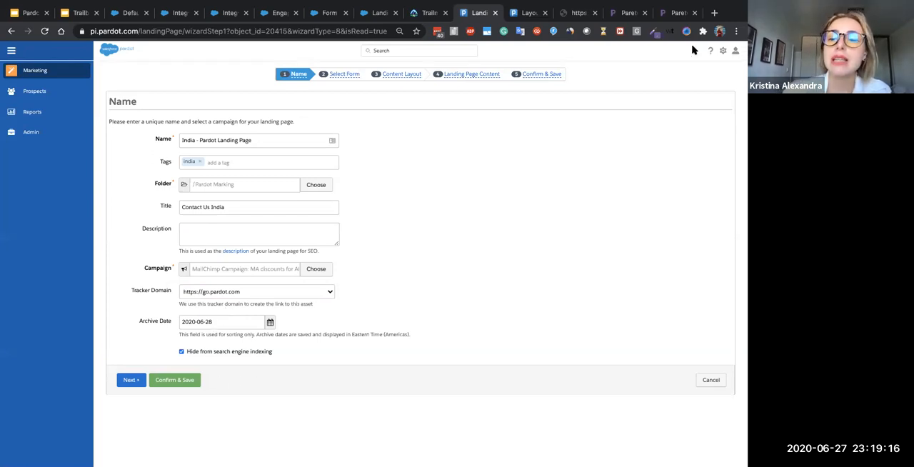
pyautogui.click(709, 382)
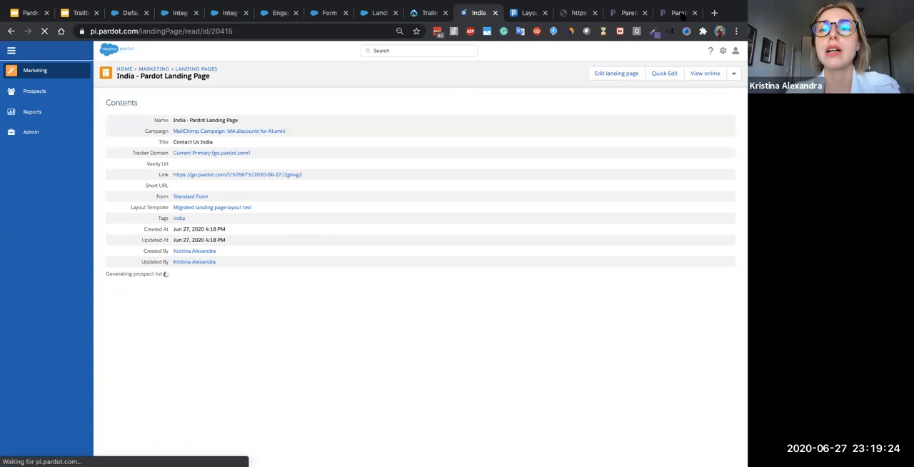
pyautogui.click(678, 12)
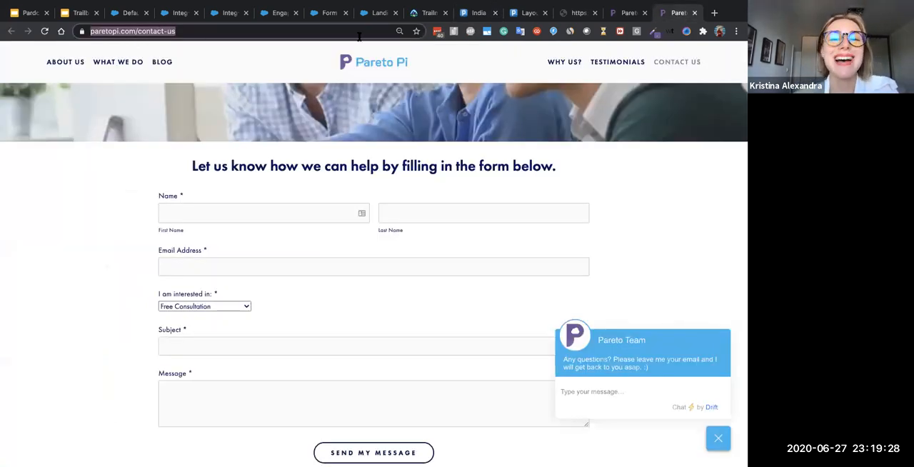
pyautogui.click(525, 13)
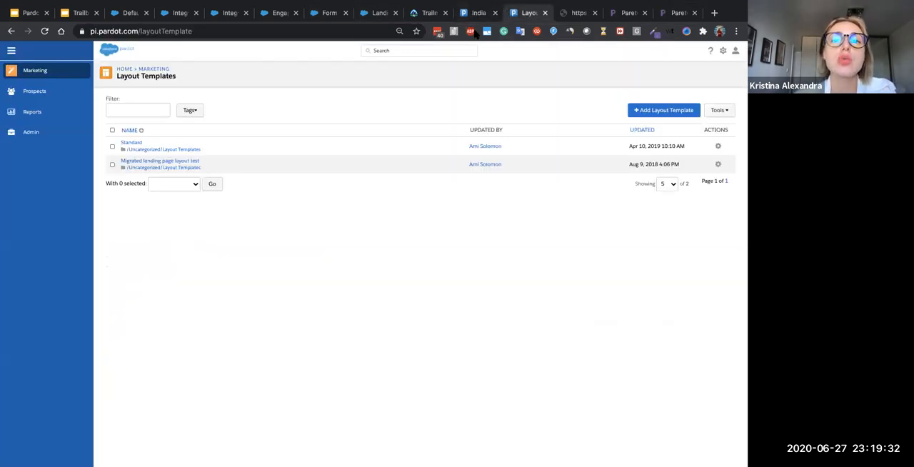
pyautogui.click(473, 13)
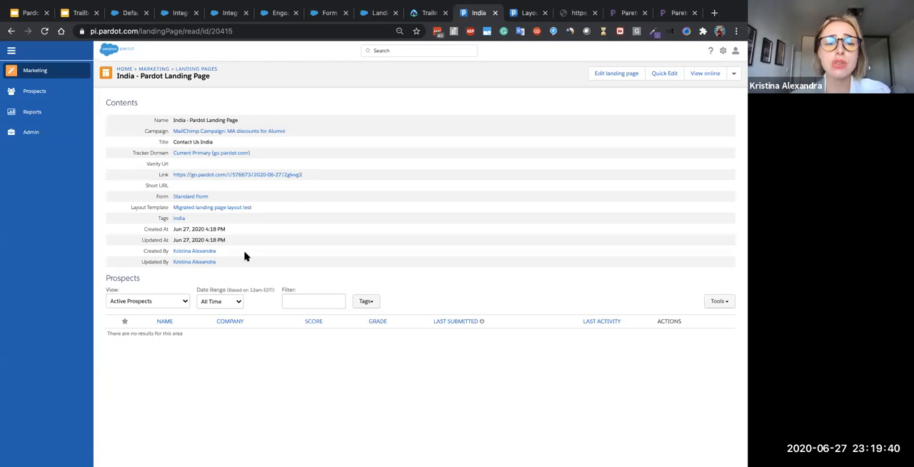
# - Switch to the Trailblazer Community Group Slides Deck in Google Slides and show the "Landing Page Reports" slide
pyautogui.click(78, 13)
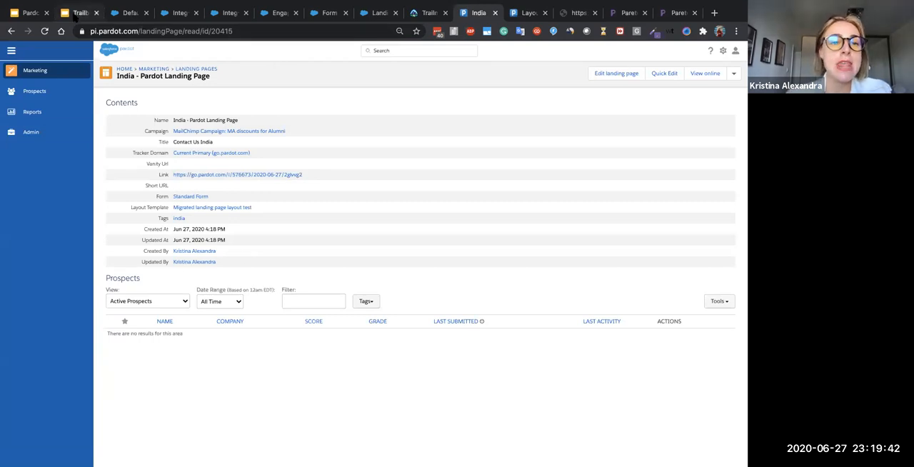
pyautogui.scroll(-2, 79, 198)
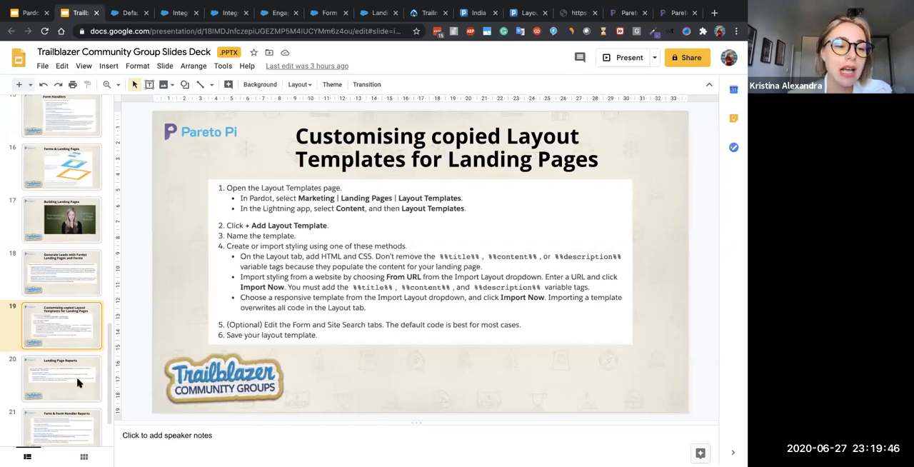
pyautogui.scroll(-2, 79, 384)
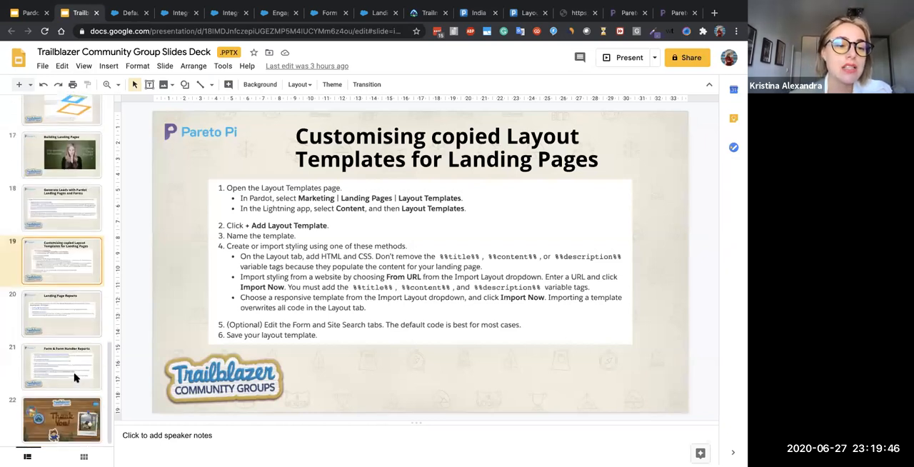
pyautogui.click(63, 311)
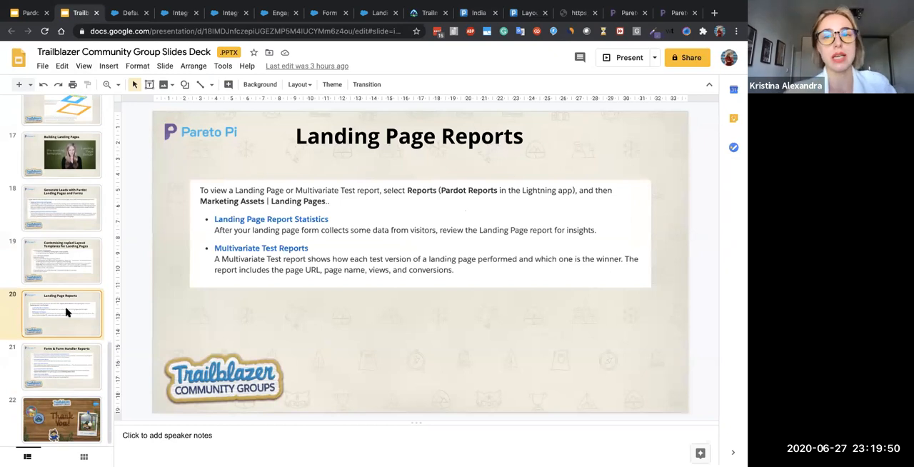
# - Switch back to Pardot, view the report of the "India - Pardot Landing Page", and return to the page details
pyautogui.click(526, 13)
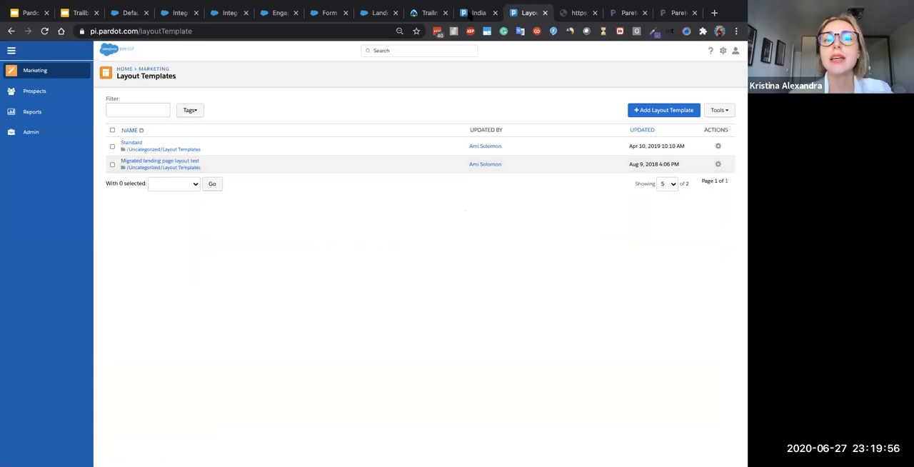
pyautogui.click(468, 12)
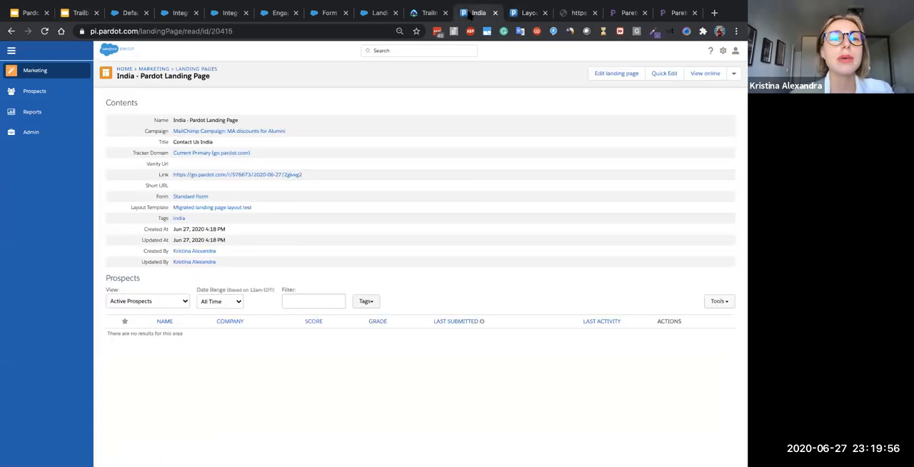
pyautogui.click(733, 76)
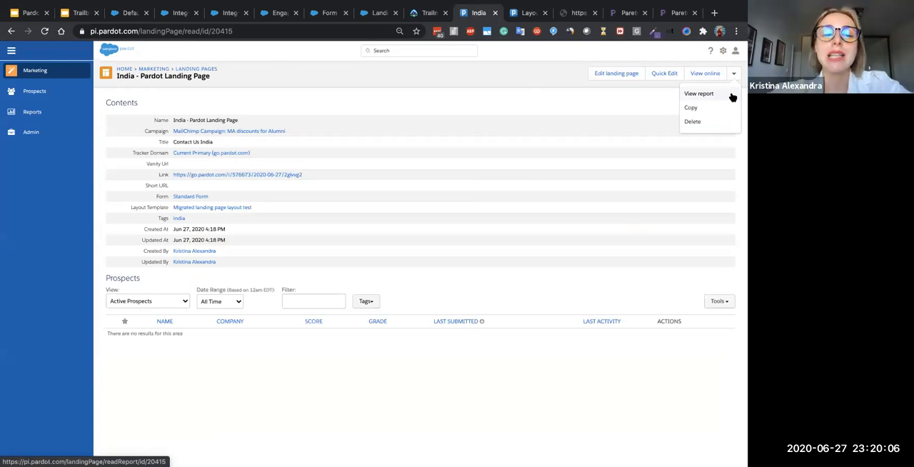
pyautogui.click(731, 97)
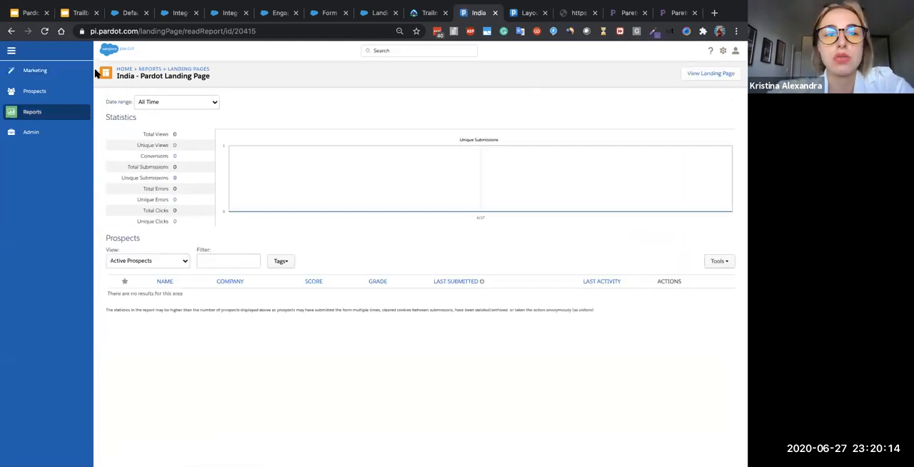
pyautogui.click(10, 30)
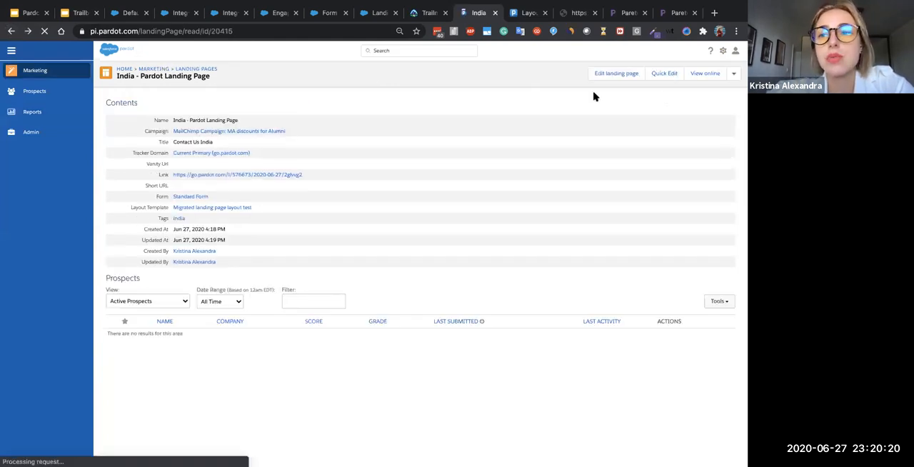
# - Delete the "India - Pardot Landing Page" and confirm the deletion
pyautogui.click(733, 74)
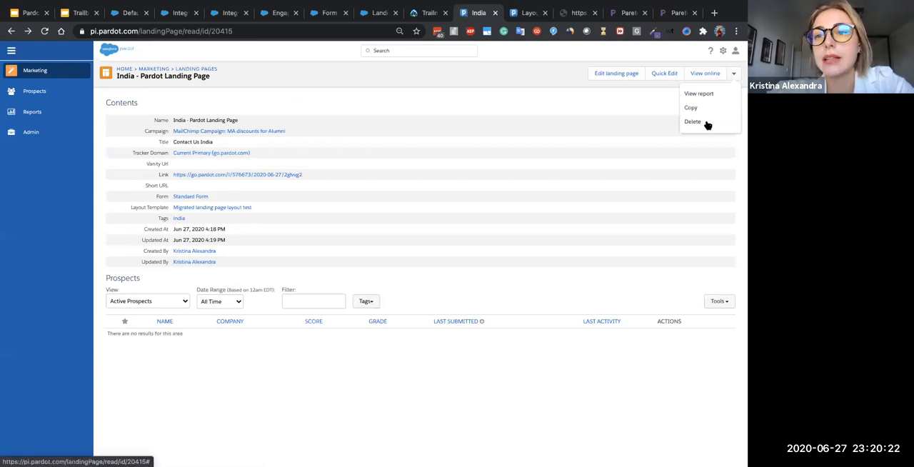
pyautogui.click(459, 93)
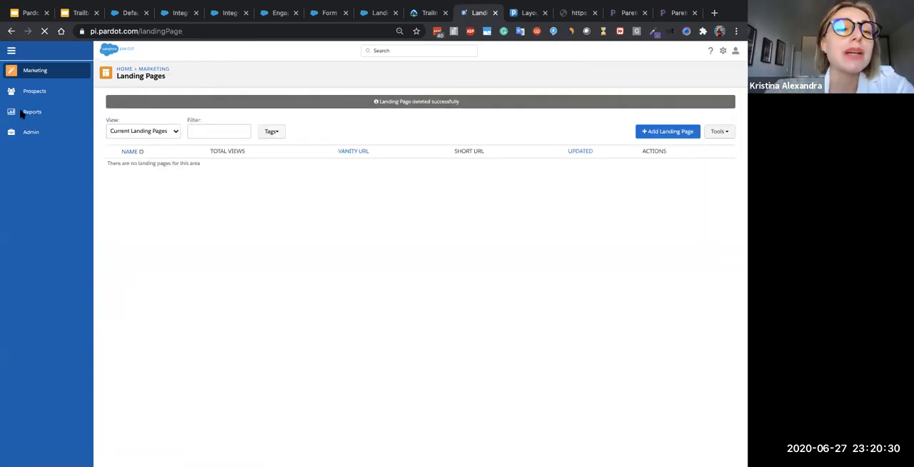
# - Open the marketing assets report for forms and examine the Form Statistics and Form Handler Statistics sections
pyautogui.moveTo(22, 116)
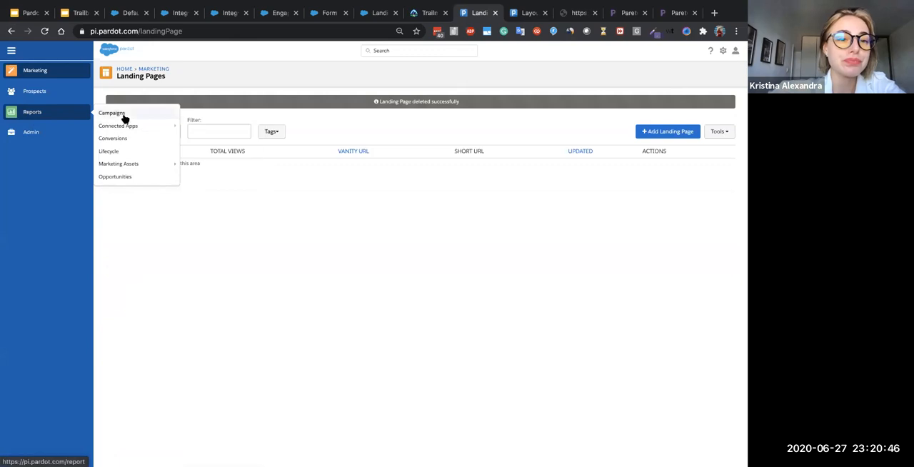
pyautogui.moveTo(141, 166)
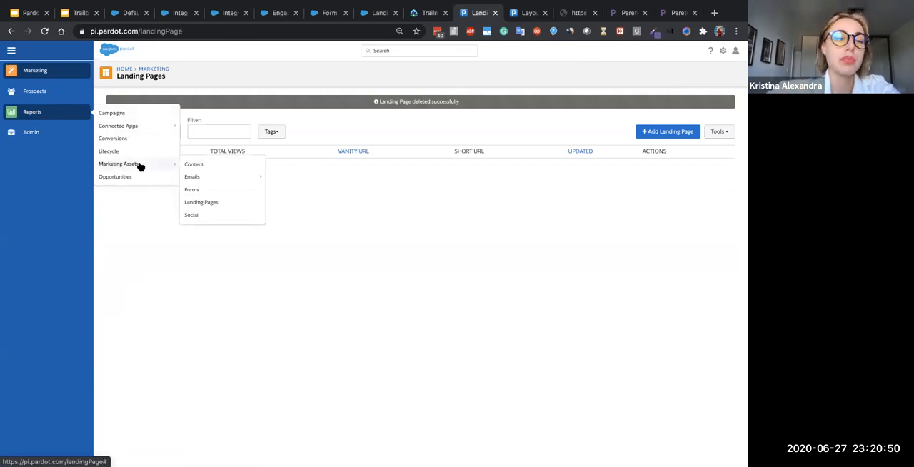
pyautogui.click(210, 189)
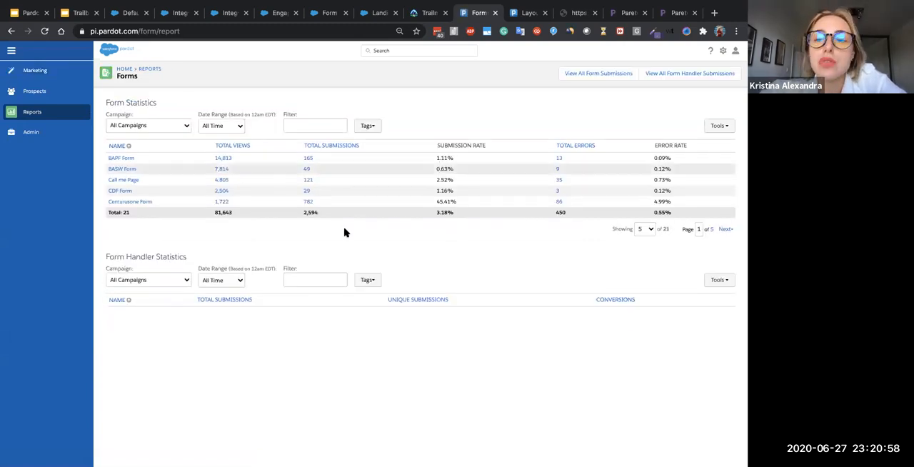
pyautogui.click(644, 229)
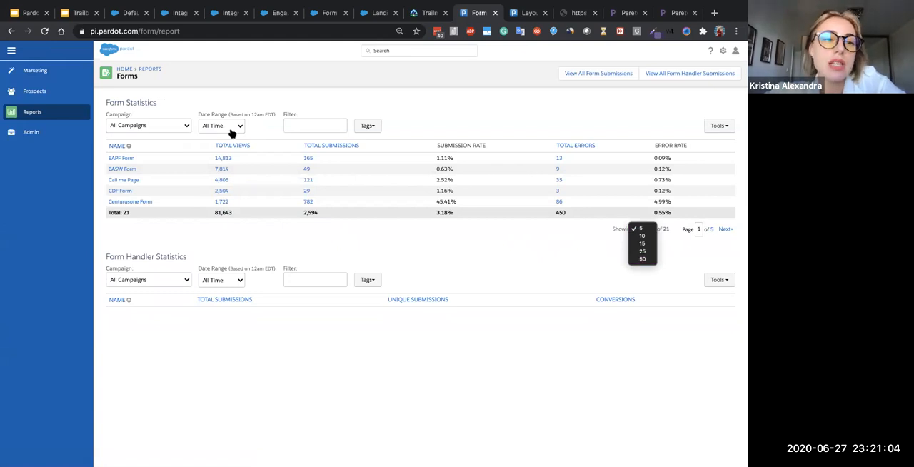
pyautogui.click(128, 102)
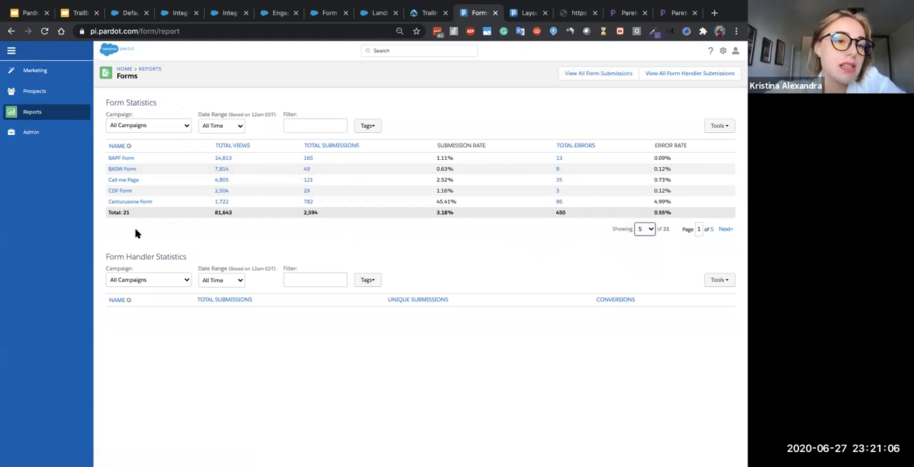
pyautogui.moveTo(104, 259); pyautogui.dragTo(198, 264)
pyautogui.moveTo(104, 101); pyautogui.dragTo(180, 105)
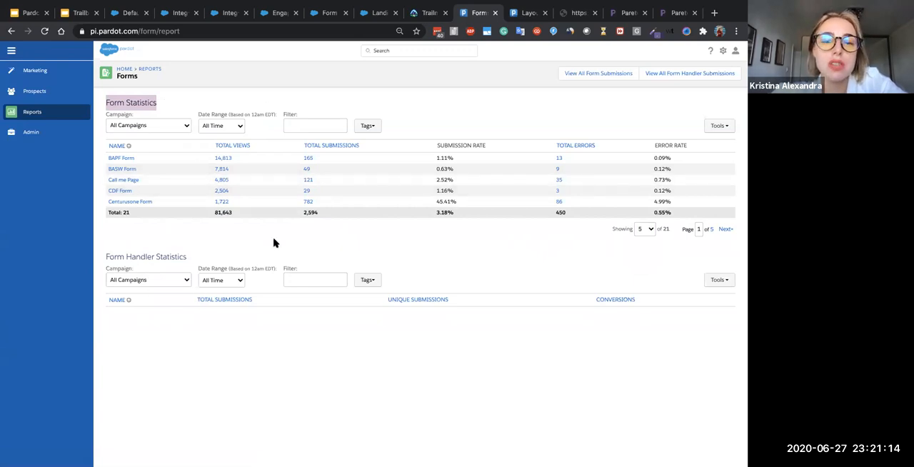
# - Filter the form statistics by This Month and finally by Last Week, and show the report's export and print options
pyautogui.click(234, 127)
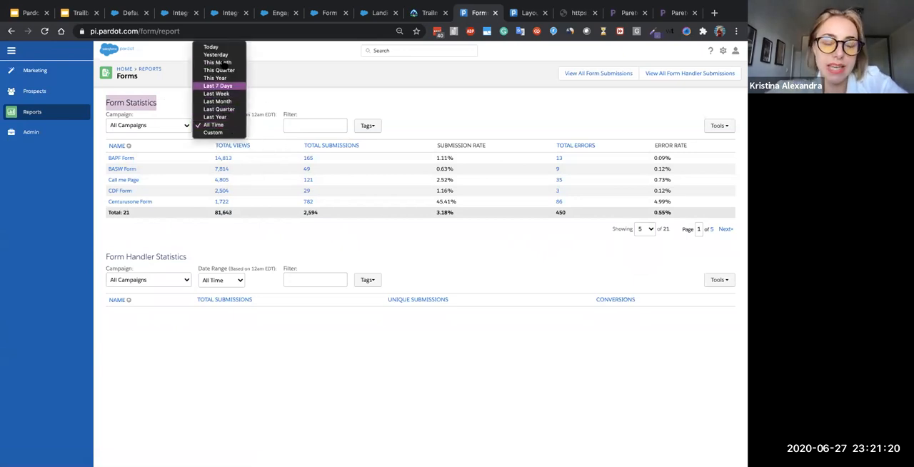
pyautogui.click(216, 62)
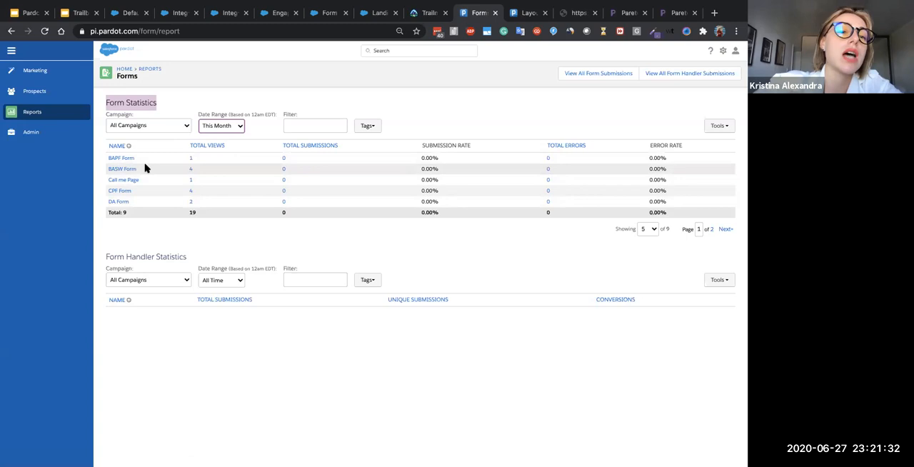
pyautogui.click(220, 129)
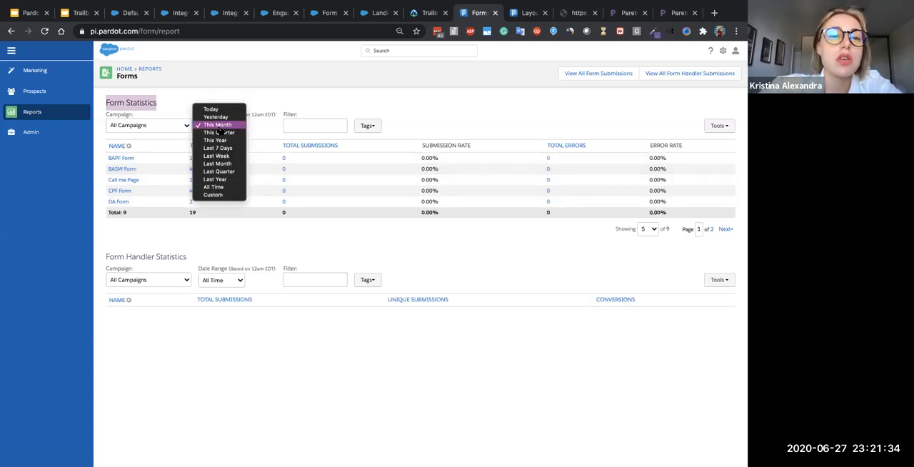
pyautogui.click(224, 134)
pyautogui.click(219, 129)
pyautogui.click(217, 147)
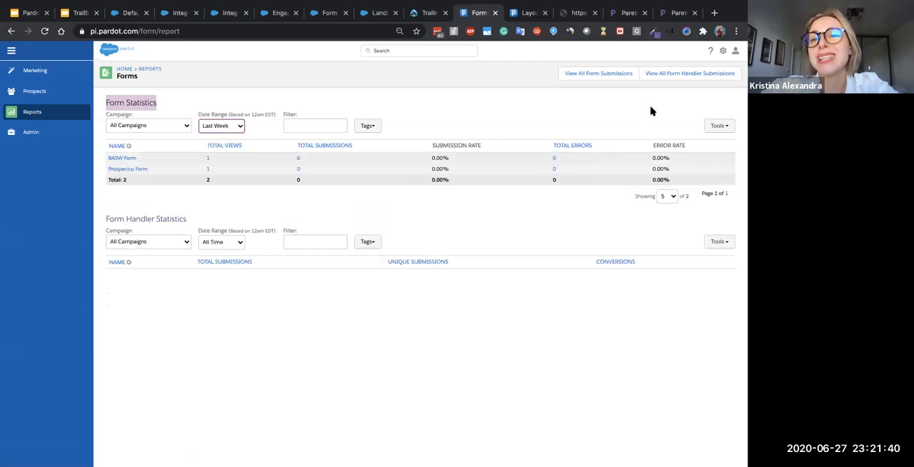
pyautogui.click(718, 126)
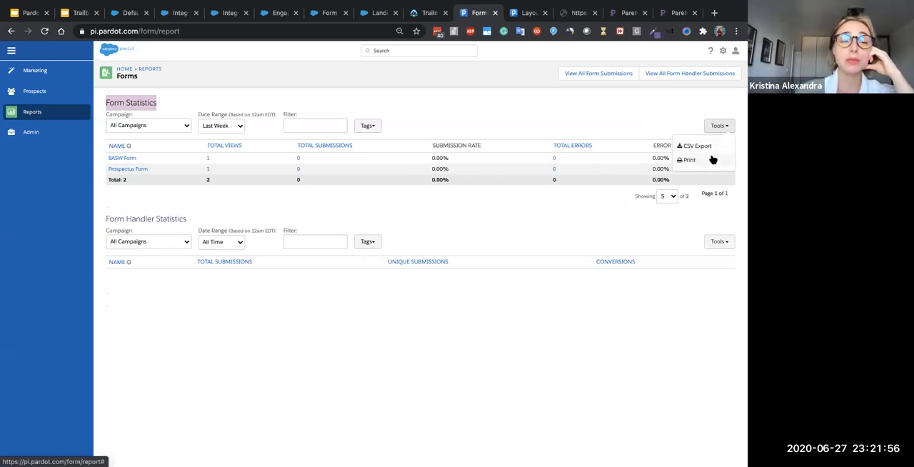
# - Open the marketing assets report for landing pages
pyautogui.moveTo(74, 113)
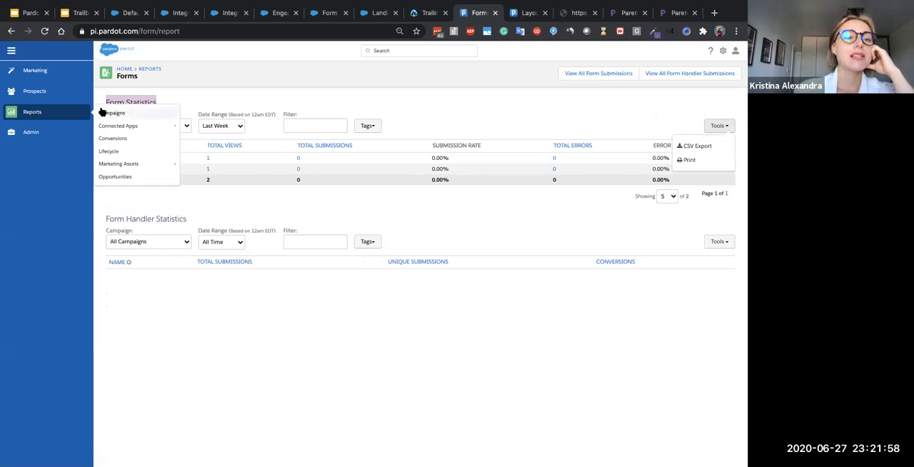
pyautogui.moveTo(120, 166)
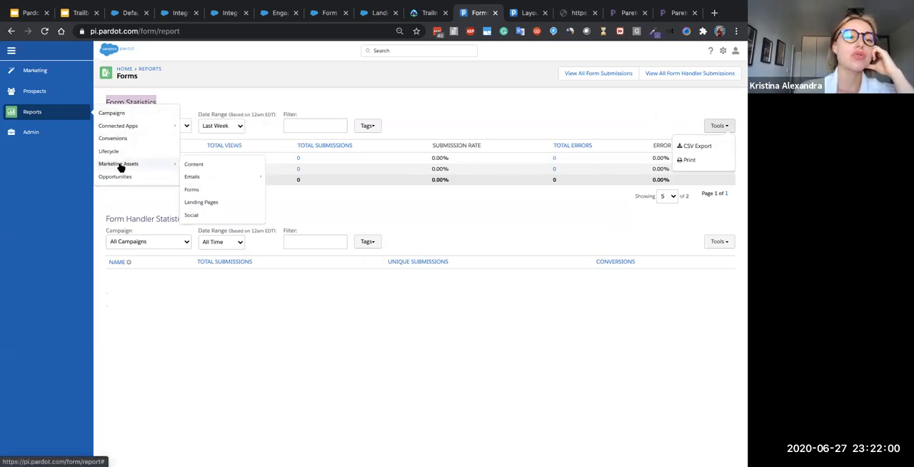
pyautogui.click(207, 204)
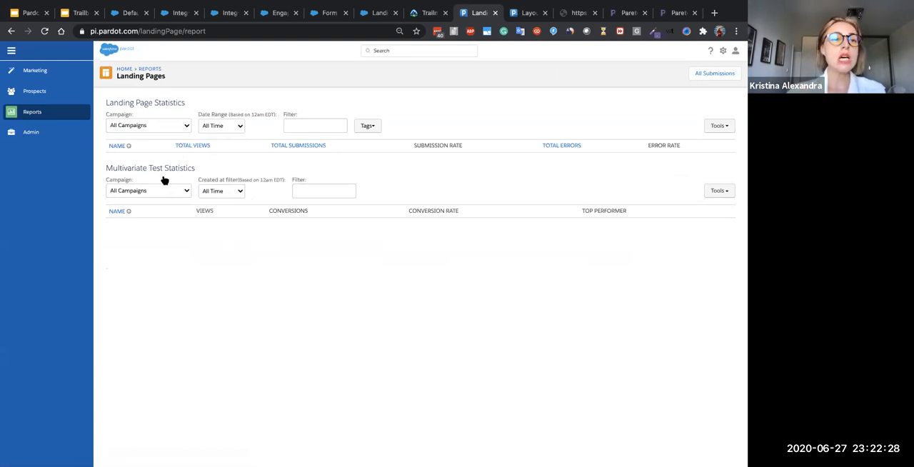
# - Switch to the Trailblazer Community Group Slides Deck in Google Slides and show the "Form & Form Handler Reports" slide and the "Pardot Forms vs Form Handlers" slide
pyautogui.click(80, 13)
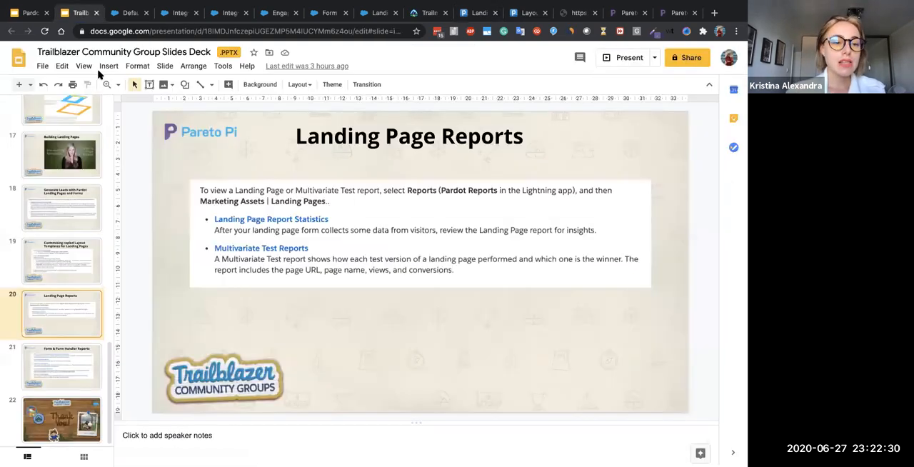
pyautogui.click(51, 361)
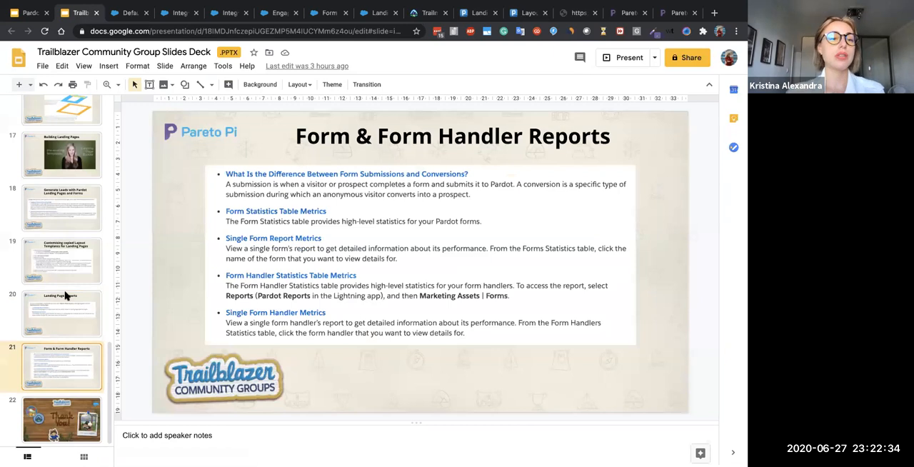
pyautogui.scroll(10, 65, 295)
pyautogui.scroll(3, 65, 295)
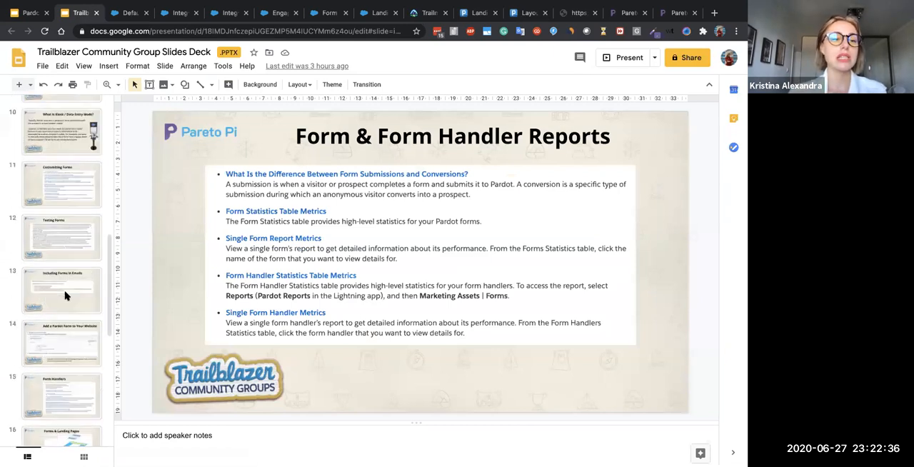
pyautogui.scroll(5, 52, 351)
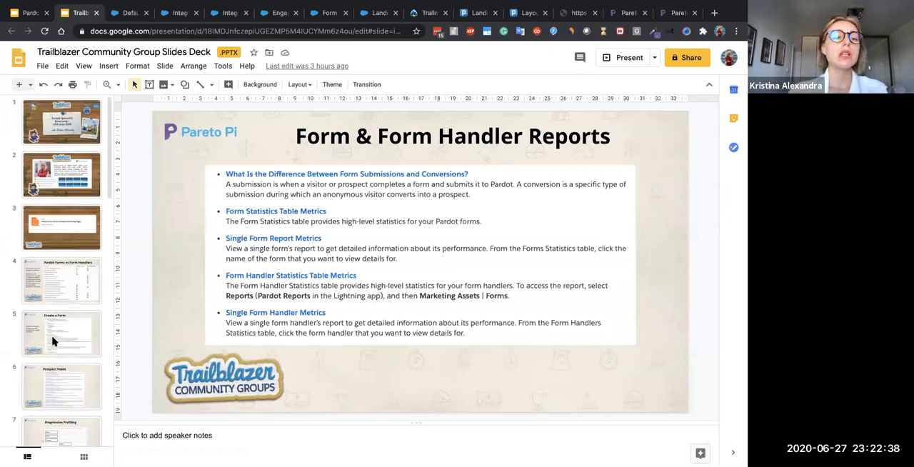
pyautogui.click(60, 286)
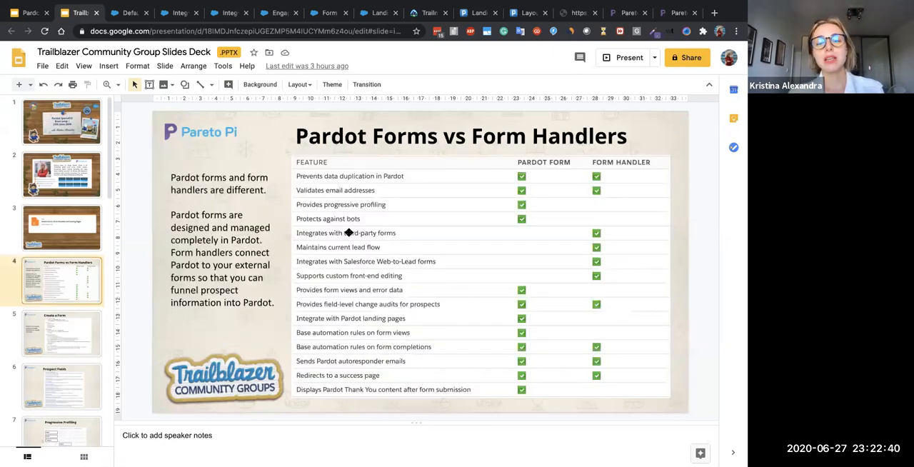
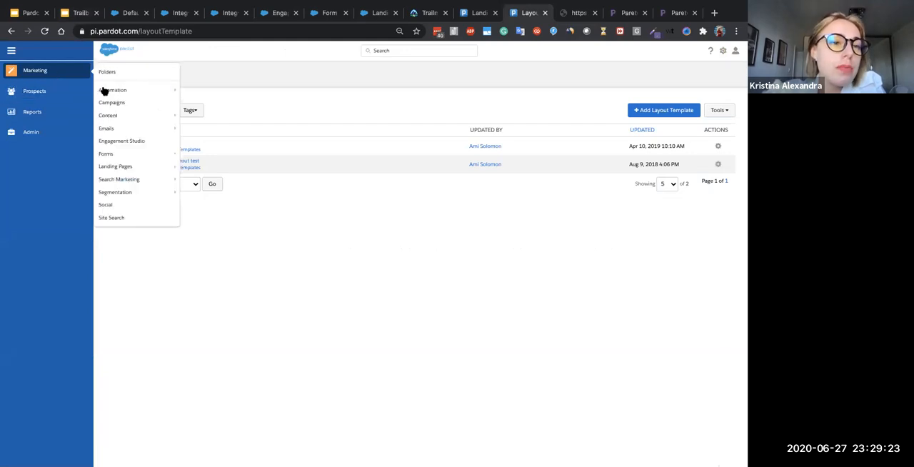
# - Open the EMEA - FR - Contact Us Website Form for editing and go to its Fields step
pyautogui.click(190, 155)
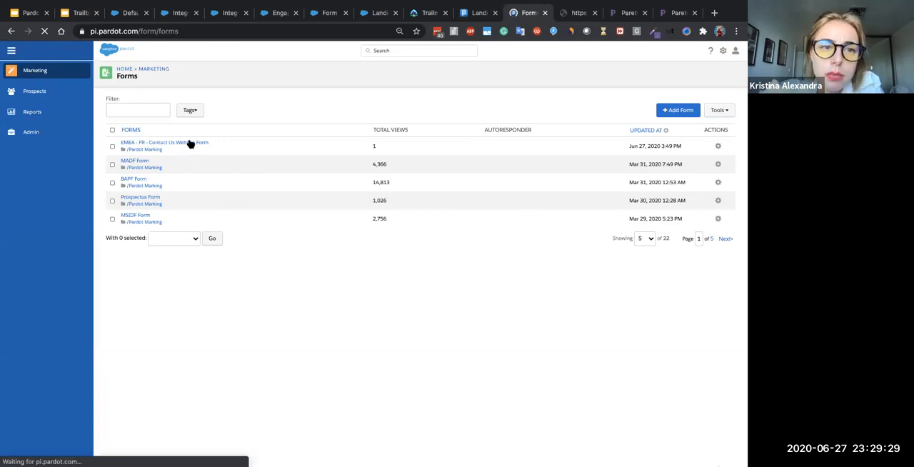
pyautogui.click(717, 147)
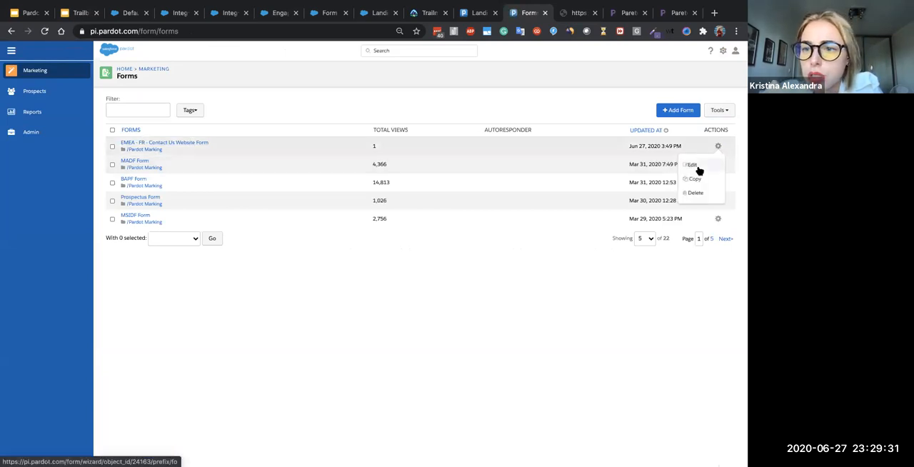
pyautogui.click(693, 165)
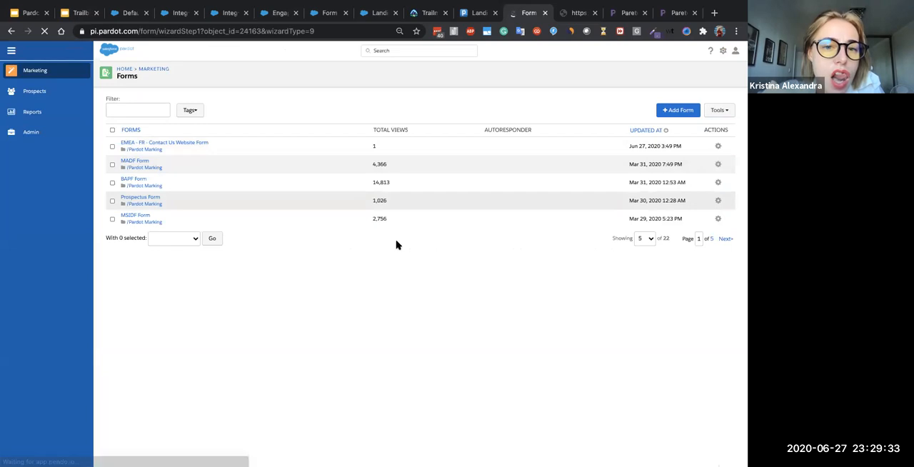
pyautogui.click(346, 75)
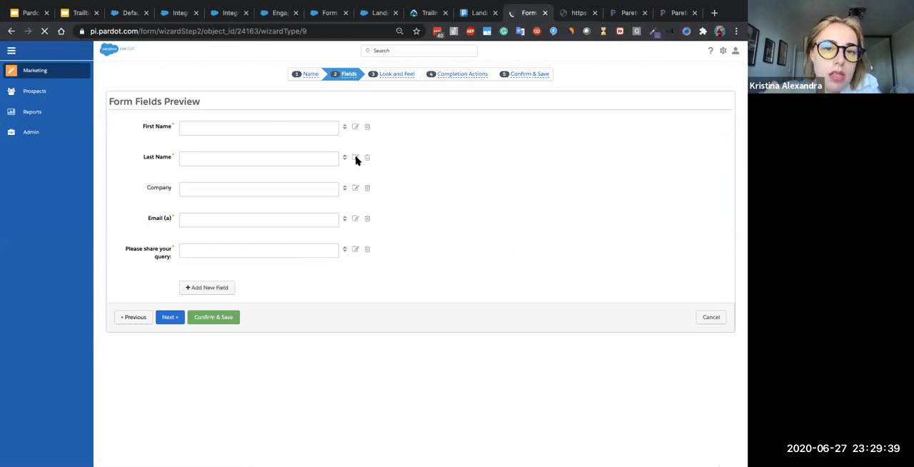
# - Try "Always display even if previously completed" on the Last Name field, view its dependent field option, and discard the field changes
pyautogui.click(354, 158)
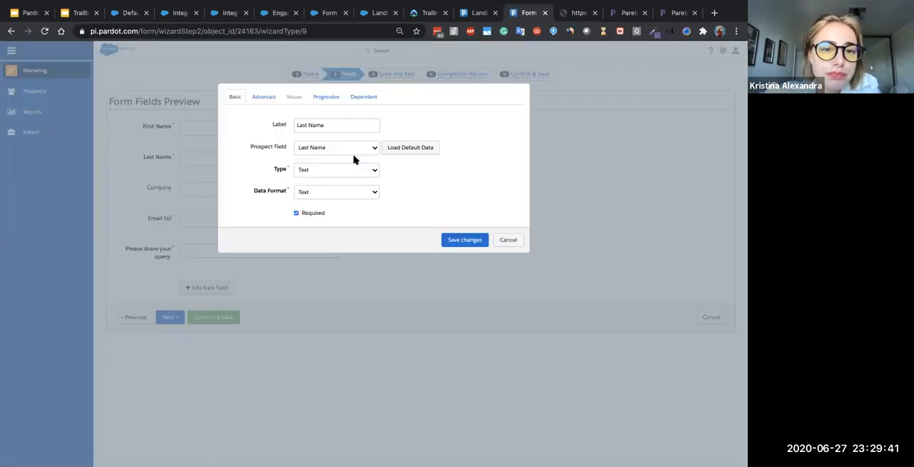
pyautogui.click(265, 98)
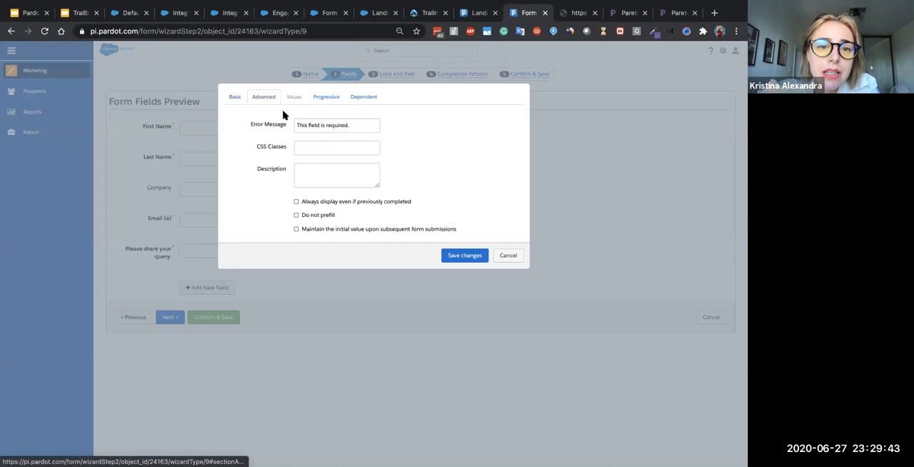
pyautogui.click(296, 202)
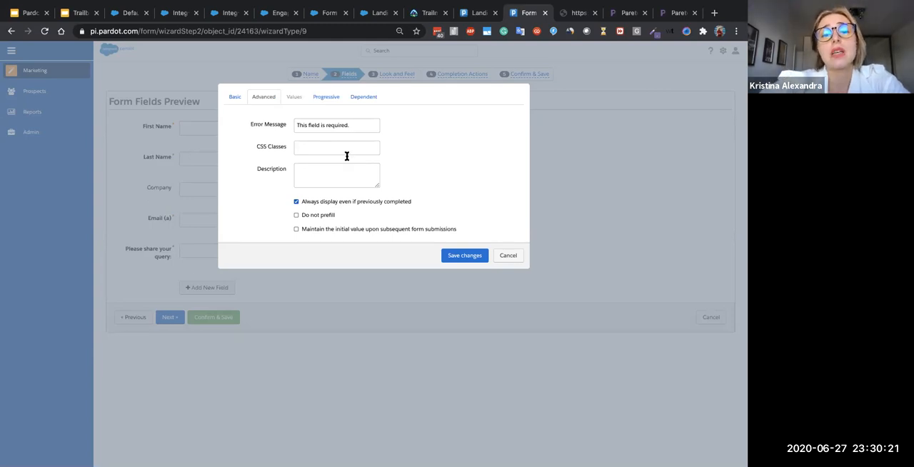
pyautogui.click(362, 97)
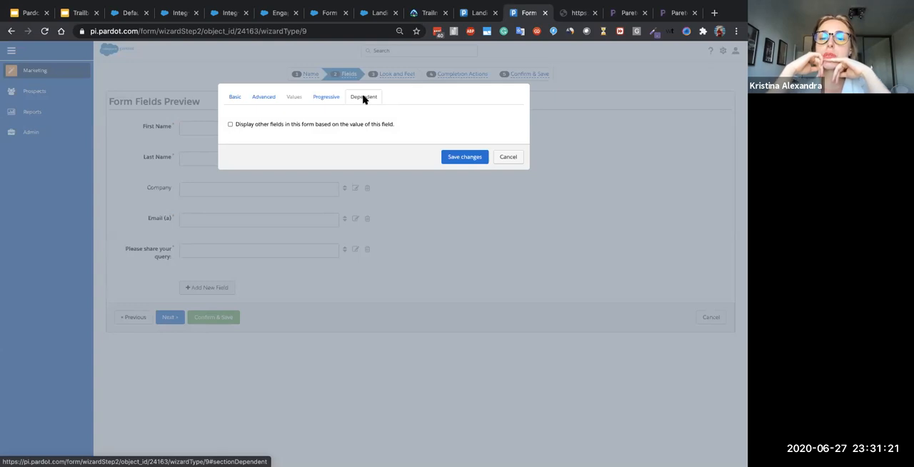
pyautogui.click(507, 156)
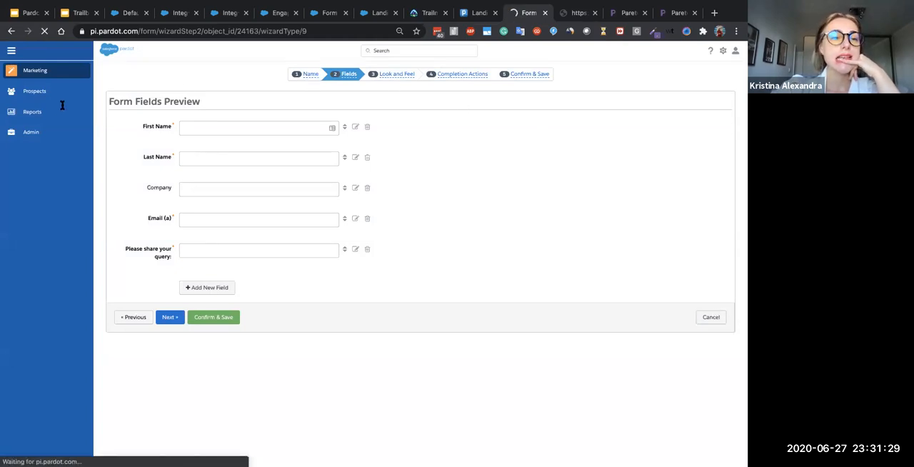
# - Open the BASW Form report from the marketing assets report for forms and examine its Statistics section
pyautogui.moveTo(40, 110)
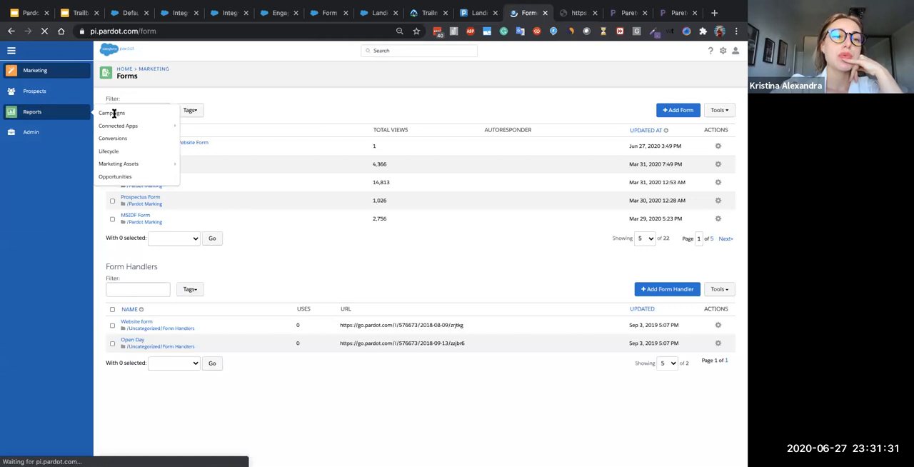
pyautogui.moveTo(126, 165)
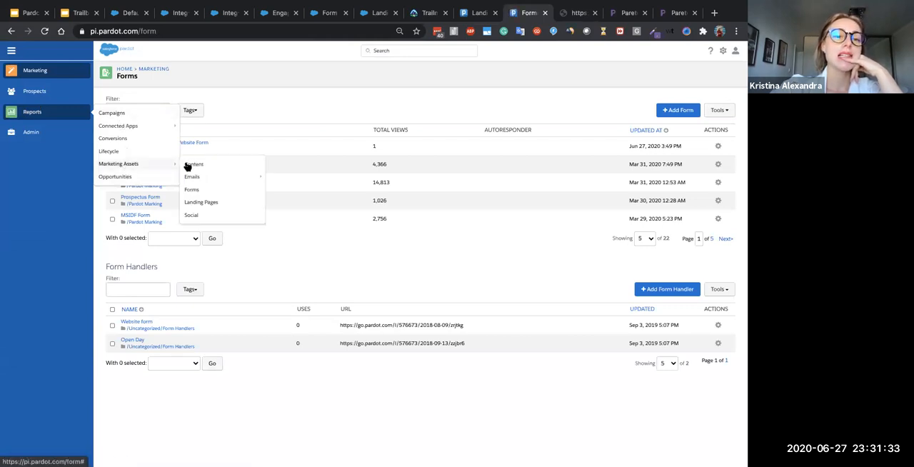
pyautogui.click(198, 190)
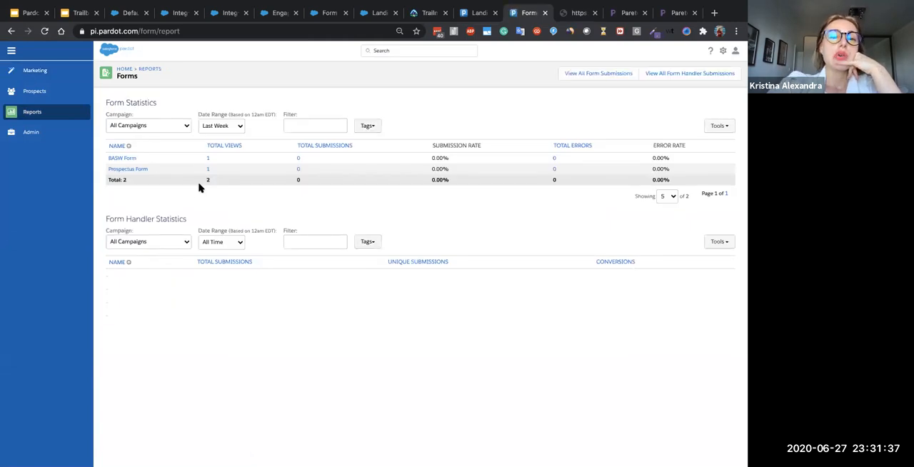
pyautogui.click(129, 159)
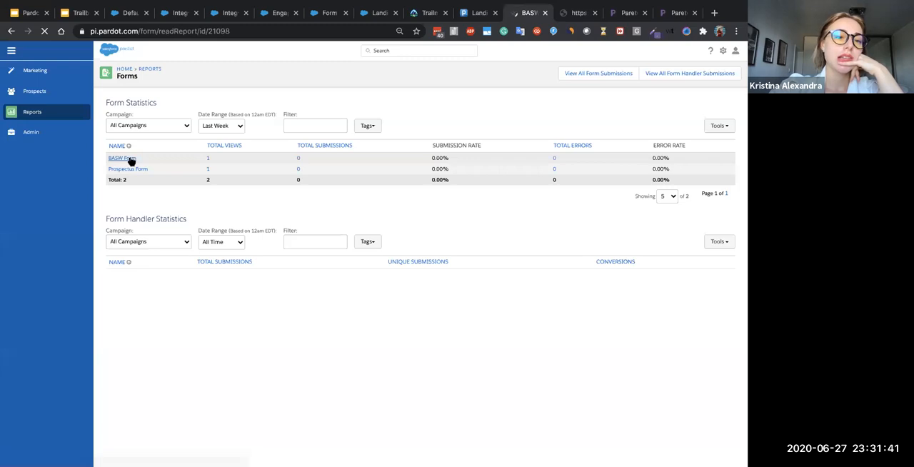
pyautogui.moveTo(107, 117); pyautogui.dragTo(195, 221)
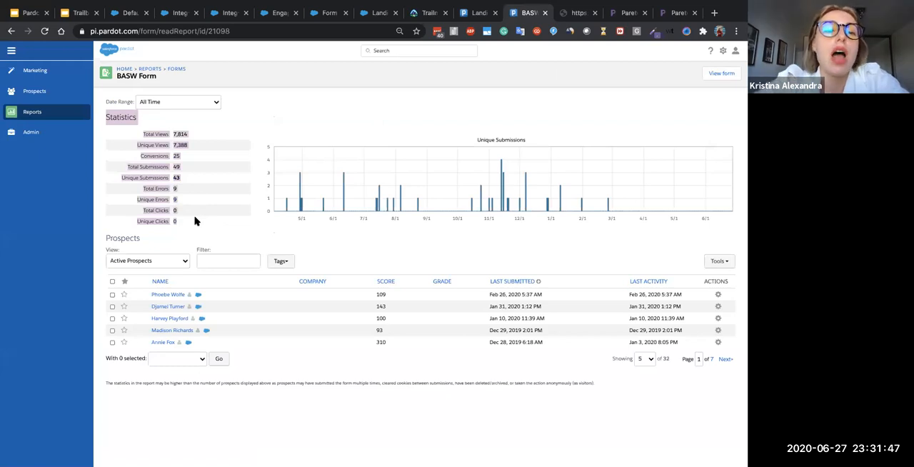
pyautogui.click(166, 133)
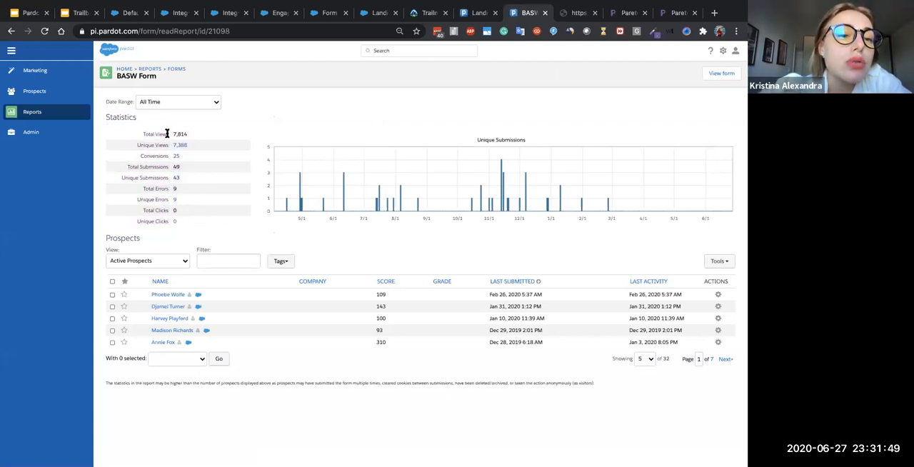
pyautogui.scroll(5, 144, 134)
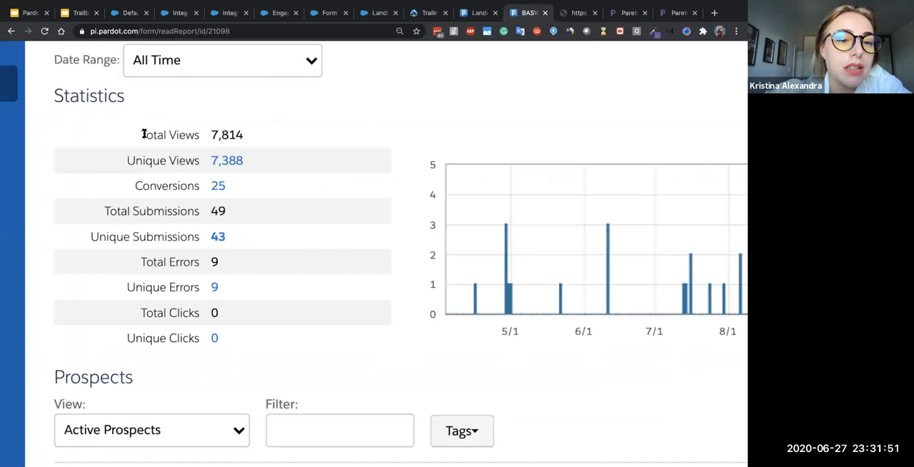
pyautogui.hscroll(-3, 144, 134)
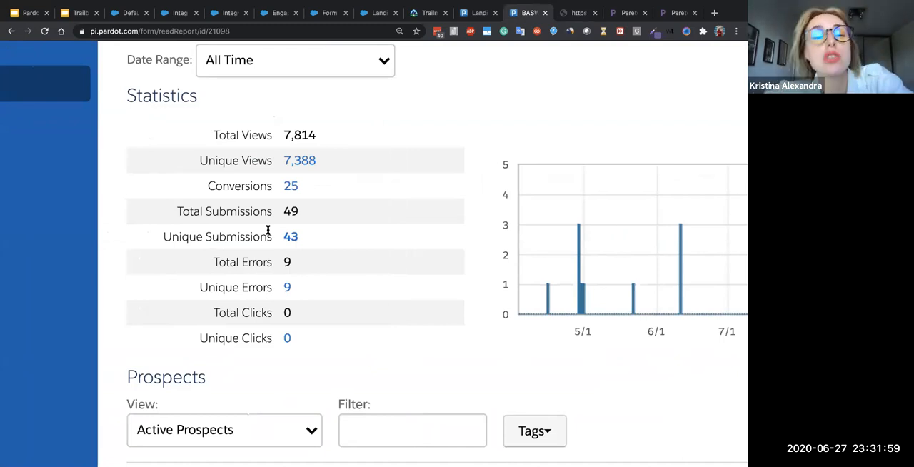
# - Set the BASW Form report's date range to Last Quarter and examine its views, submissions and prospects
pyautogui.click(271, 73)
pyautogui.scroll(3, 271, 73)
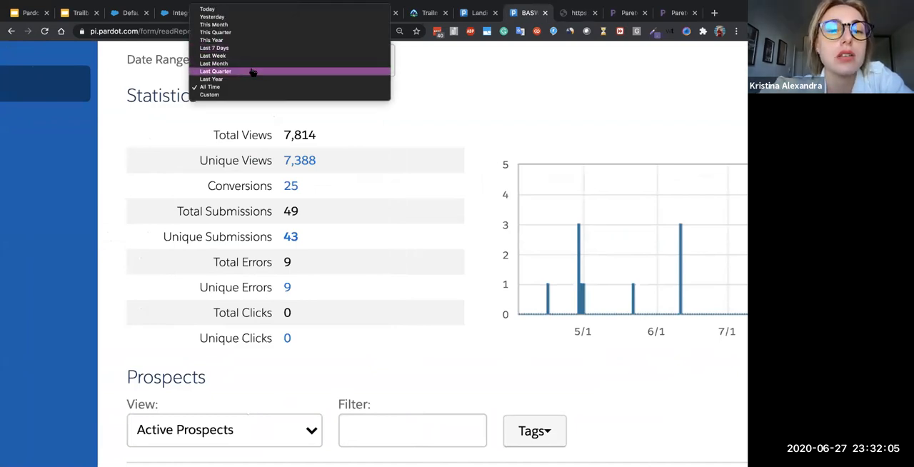
pyautogui.click(252, 72)
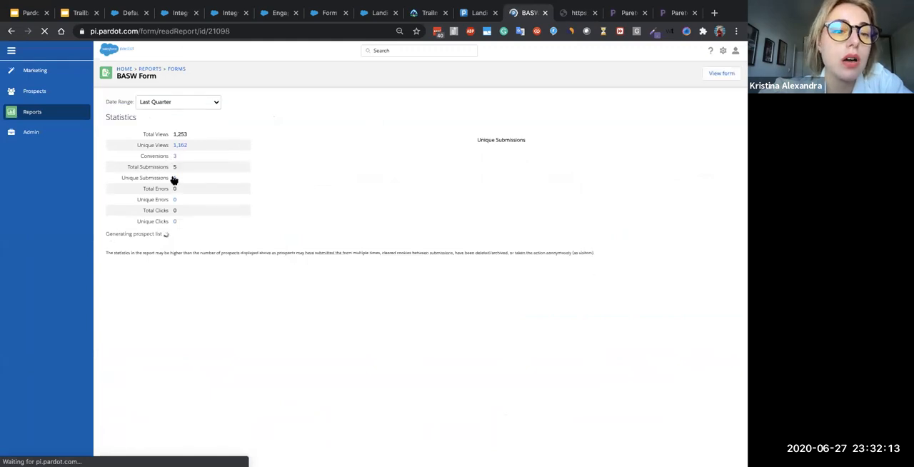
pyautogui.scroll(5, 174, 178)
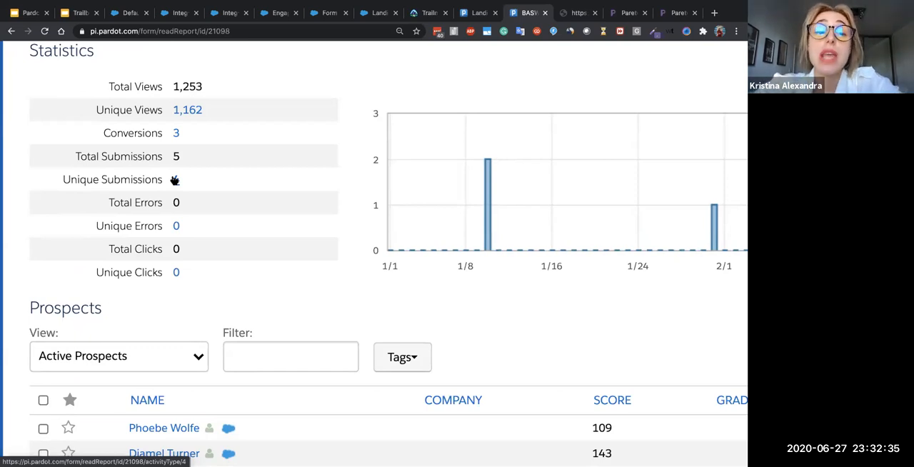
pyautogui.hotkey('ctrl', '0')
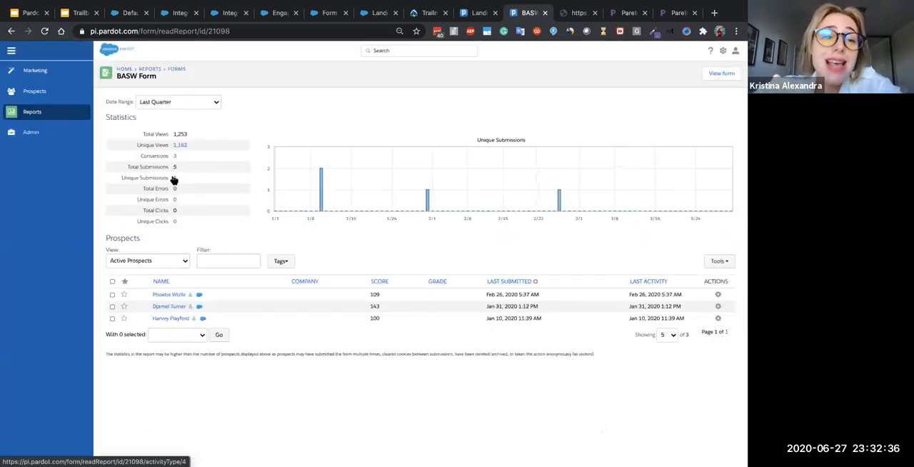
# - Return to the forms list and open the EMEA - FR - Contact Us Website Form for editing
pyautogui.click(11, 31)
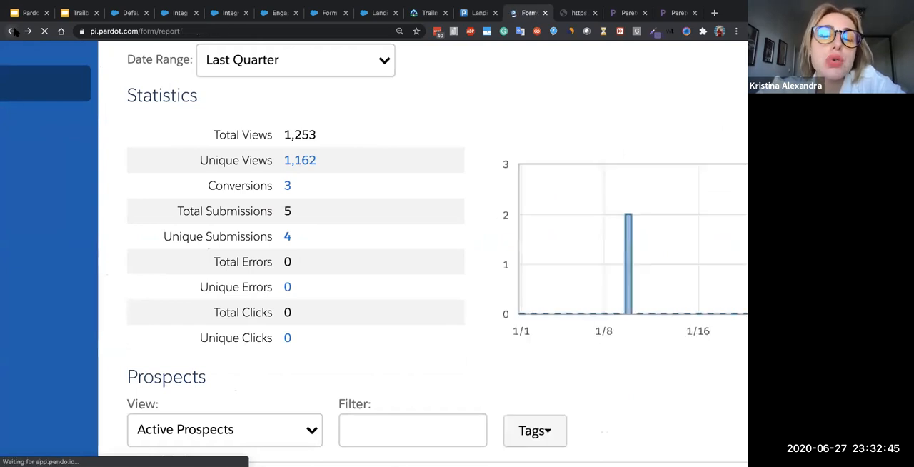
pyautogui.click(12, 31)
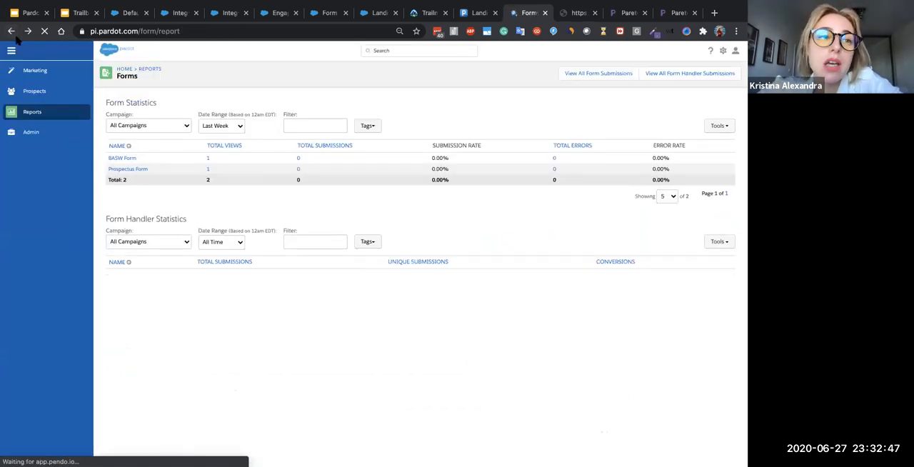
pyautogui.click(12, 32)
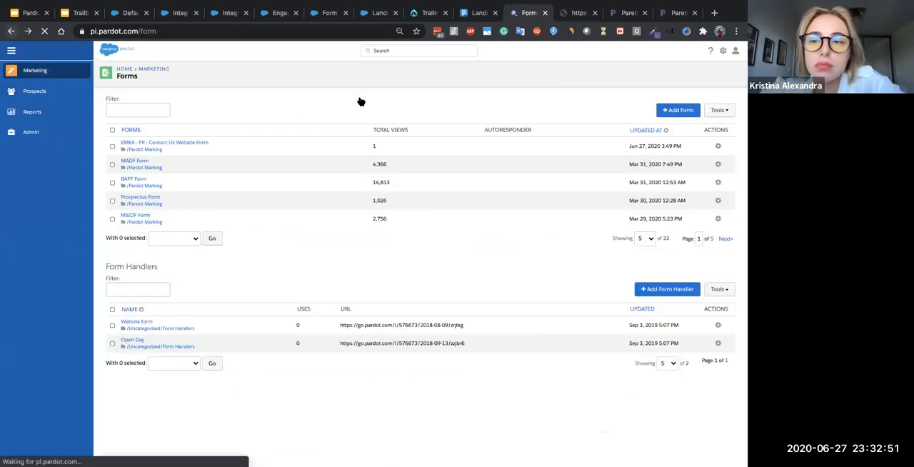
pyautogui.click(717, 147)
pyautogui.click(691, 165)
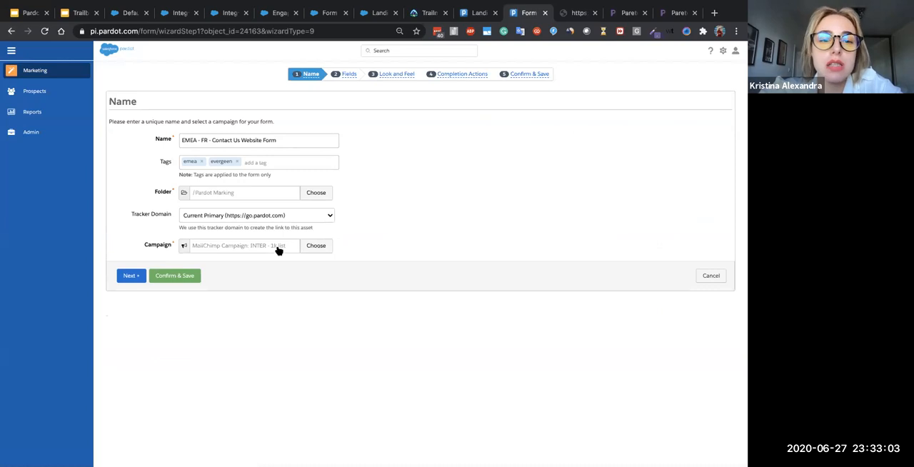
# - Try assigning "MailChimp Campaign: MA discounts for Alumni" as the form's campaign, and discard the form edit
pyautogui.click(278, 249)
pyautogui.click(302, 227)
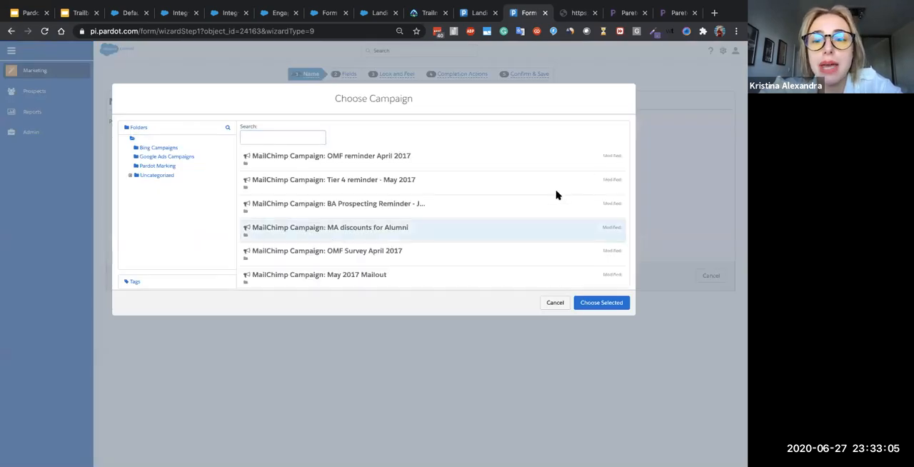
pyautogui.click(603, 303)
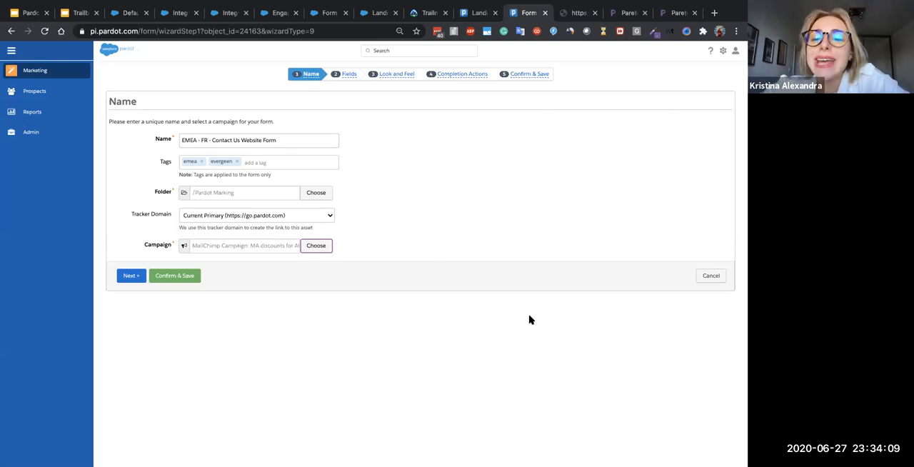
pyautogui.click(713, 276)
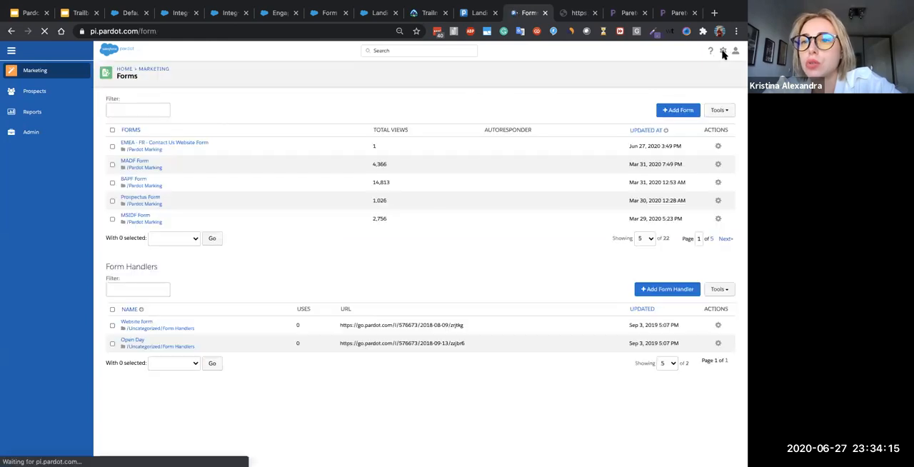
# - Open the Pardot account settings for editing, examine the Connect Campaigns options, and leave without saving
pyautogui.click(722, 53)
pyautogui.click(661, 69)
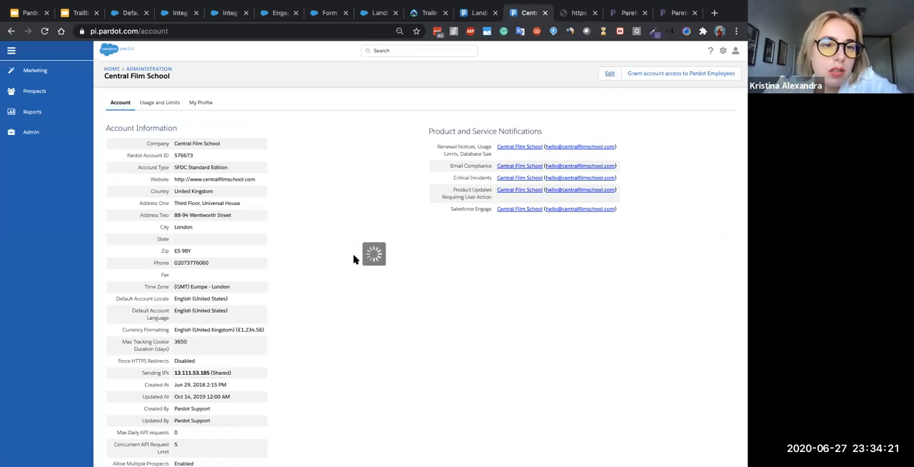
pyautogui.scroll(-2, 354, 259)
pyautogui.scroll(-10, 352, 259)
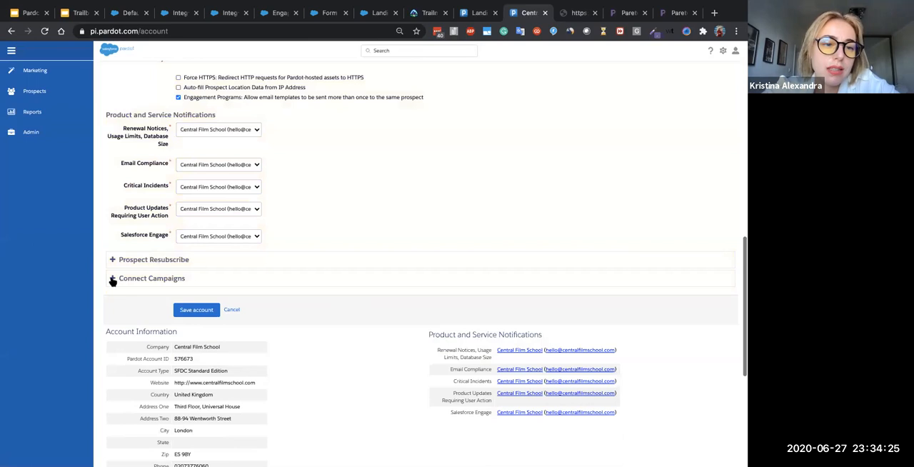
pyautogui.click(112, 278)
pyautogui.scroll(-1, 112, 282)
pyautogui.scroll(-1, 153, 404)
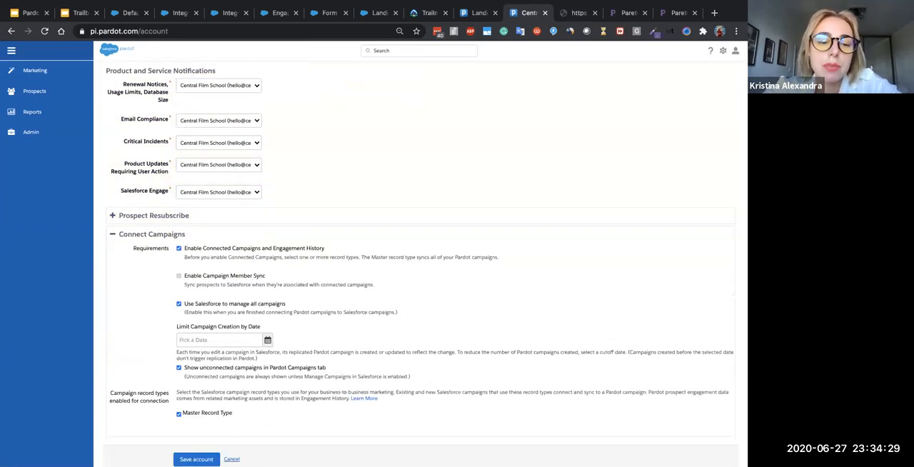
pyautogui.click(232, 458)
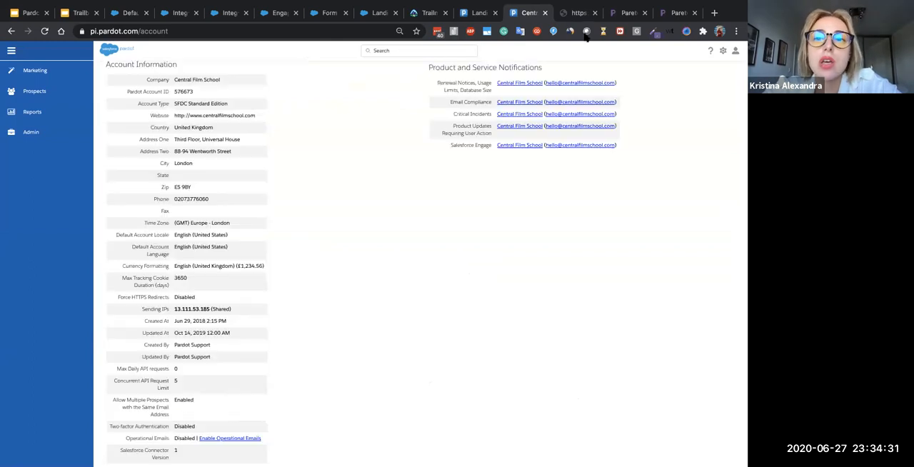
# - Switch back to the marketing assets report for landing pages
pyautogui.click(476, 12)
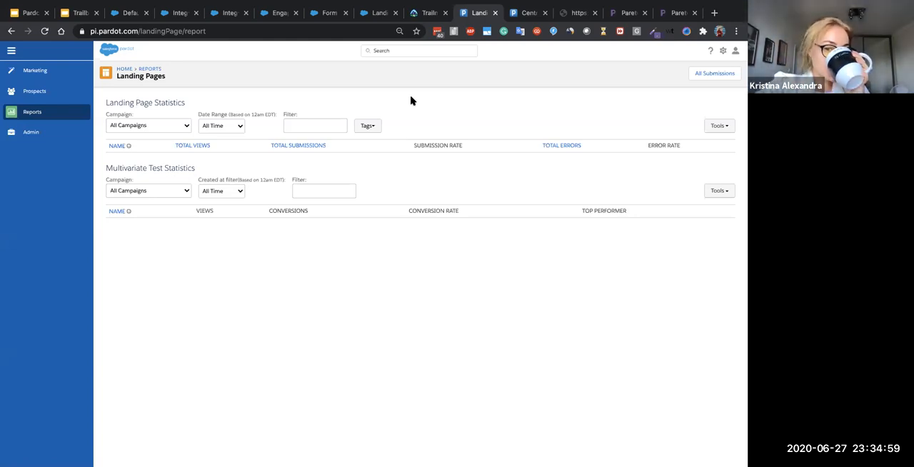
pyautogui.moveTo(537, 6)
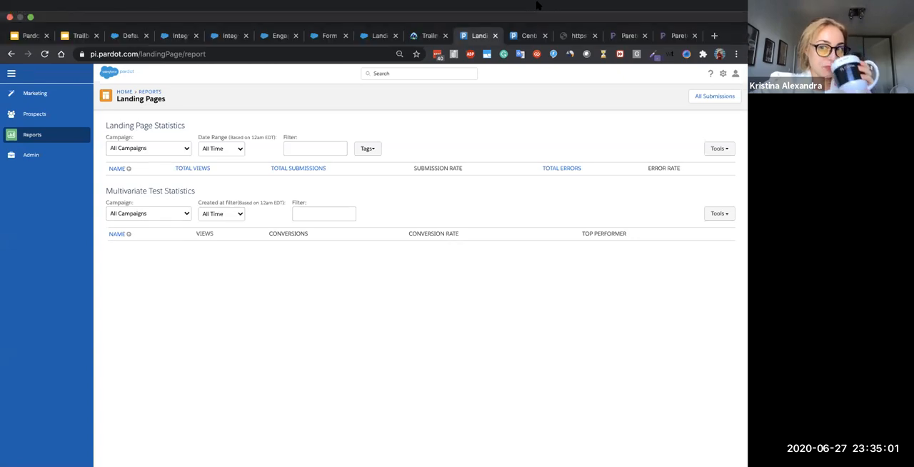